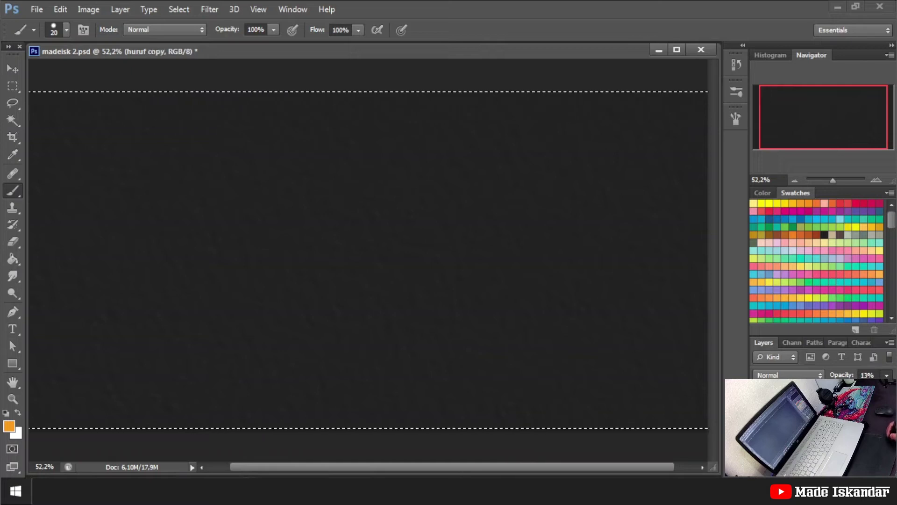
Step: On the huruf layer, zoom out to 50% and paint orange M, A and D
{"action": "key", "text": "alt+bracketleft"}
{"action": "key", "text": "alt+bracketright"}
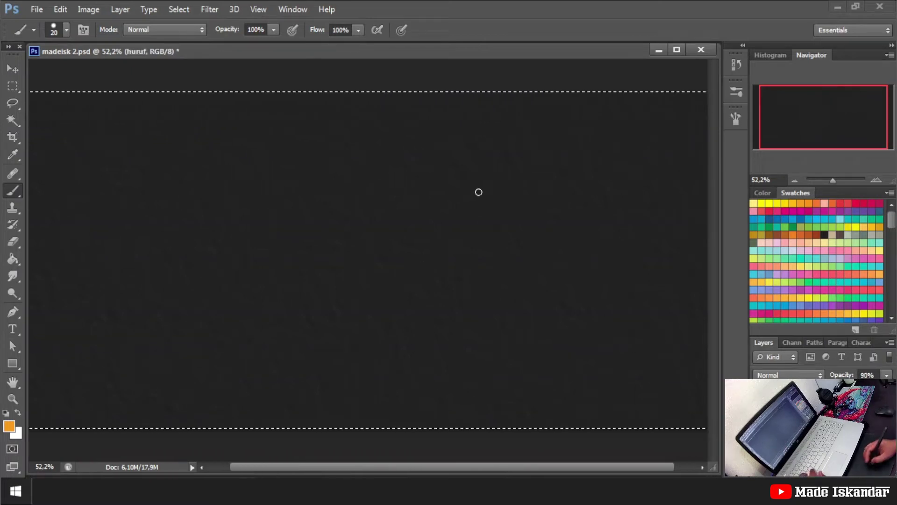
{"action": "key", "text": "ctrl+minus"}
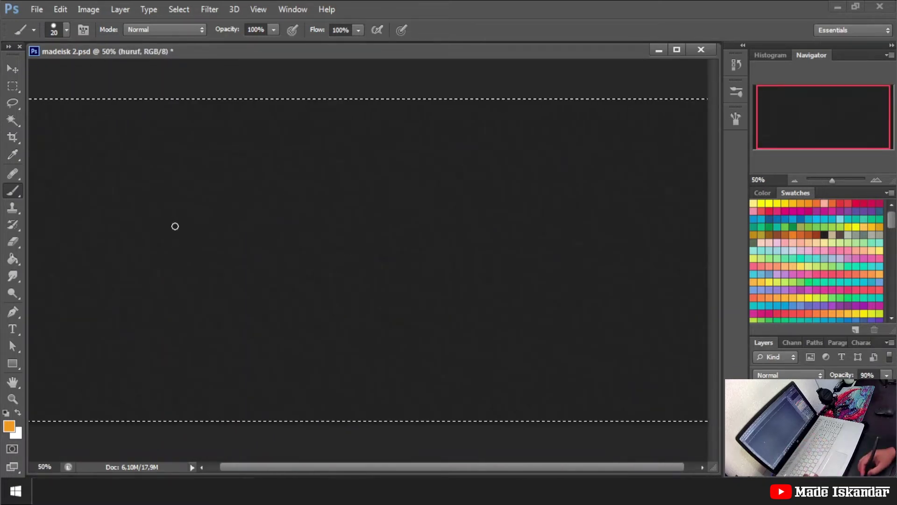
{"action": "mouse_move", "coordinate": [153, 268]}
{"action": "left_mouse_down"}
{"action": "mouse_move", "coordinate": [247, 268]}
{"action": "mouse_move", "coordinate": [243, 248]}
{"action": "left_mouse_up"}
{"action": "left_click_drag", "start_coordinate": [257, 215], "coordinate": [255, 269]}
{"action": "left_click_drag", "start_coordinate": [359, 208], "coordinate": [308, 269]}
Step: Paint the orange E, the i with its dot, the S and the K
{"action": "left_click_drag", "start_coordinate": [311, 238], "coordinate": [363, 232]}
{"action": "left_click_drag", "start_coordinate": [383, 224], "coordinate": [383, 263]}
{"action": "left_click_drag", "start_coordinate": [386, 176], "coordinate": [372, 199]}
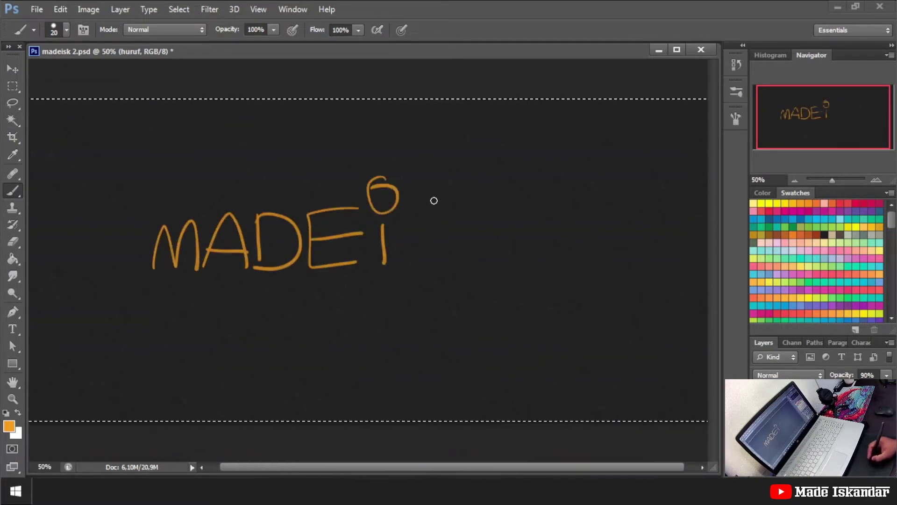
{"action": "left_click_drag", "start_coordinate": [435, 200], "coordinate": [410, 266]}
{"action": "left_click_drag", "start_coordinate": [460, 206], "coordinate": [458, 262]}
{"action": "left_click_drag", "start_coordinate": [498, 211], "coordinate": [515, 279]}
Step: Nudge the lettering slightly right and down, fade it to 20% opacity, and duplicate the layer
{"action": "left_click", "coordinate": [12, 69]}
{"action": "key", "text": "ctrl+d"}
{"action": "left_click_drag", "start_coordinate": [305, 168], "coordinate": [319, 179]}
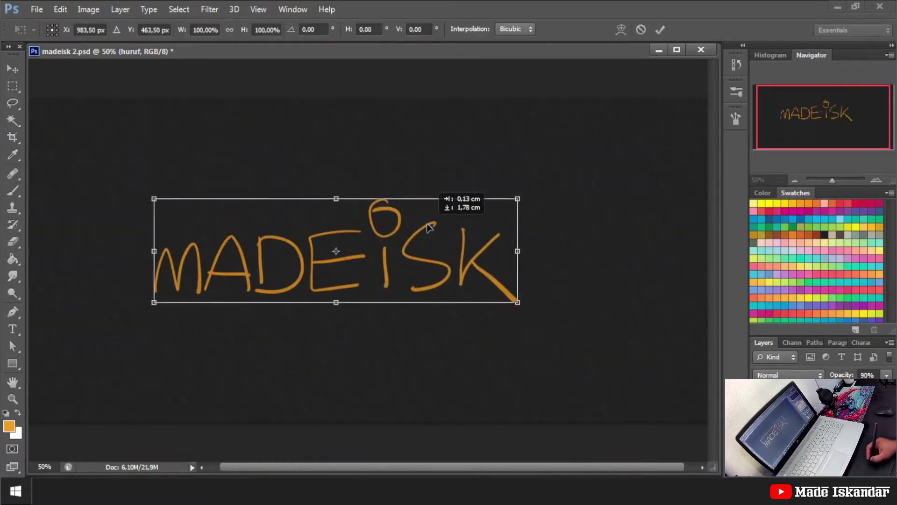
{"action": "key", "text": "Return"}
{"action": "key", "text": "2"}
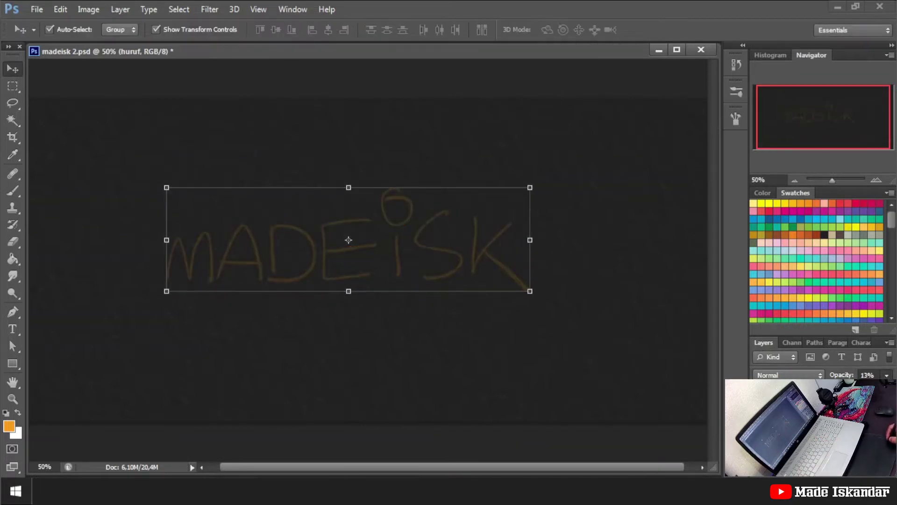
{"action": "key", "text": "ctrl+j"}
Step: Begin the wildstyle skeleton with a curved loop, a peaked A and a zigzag M
{"action": "key", "text": "b"}
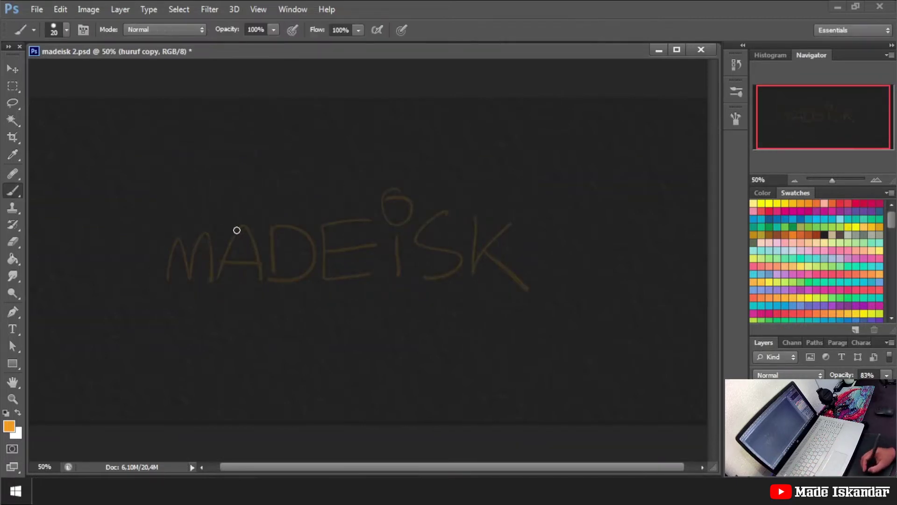
{"action": "left_click_drag", "start_coordinate": [266, 212], "coordinate": [283, 273]}
{"action": "mouse_move", "coordinate": [236, 196]}
{"action": "left_mouse_down"}
{"action": "mouse_move", "coordinate": [245, 201]}
{"action": "mouse_move", "coordinate": [237, 277]}
{"action": "mouse_move", "coordinate": [184, 275]}
{"action": "mouse_move", "coordinate": [267, 353]}
{"action": "left_mouse_up"}
{"action": "left_click_drag", "start_coordinate": [255, 250], "coordinate": [198, 254]}
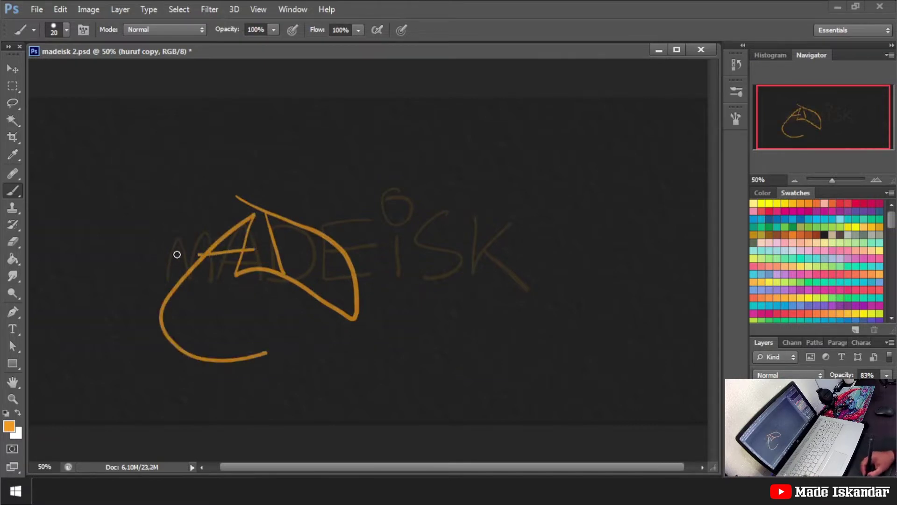
{"action": "mouse_move", "coordinate": [217, 170]}
{"action": "left_mouse_down"}
{"action": "mouse_move", "coordinate": [200, 193]}
{"action": "mouse_move", "coordinate": [156, 192]}
{"action": "mouse_move", "coordinate": [126, 358]}
{"action": "left_mouse_up"}
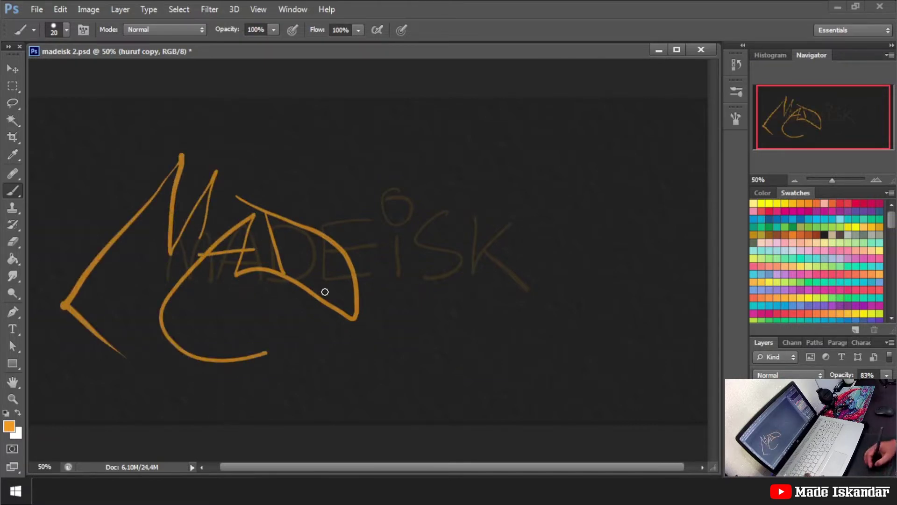
Step: Draw the middle letters: a swooshing arc, the looped E, and the i and S curves
{"action": "left_click_drag", "start_coordinate": [374, 242], "coordinate": [390, 196]}
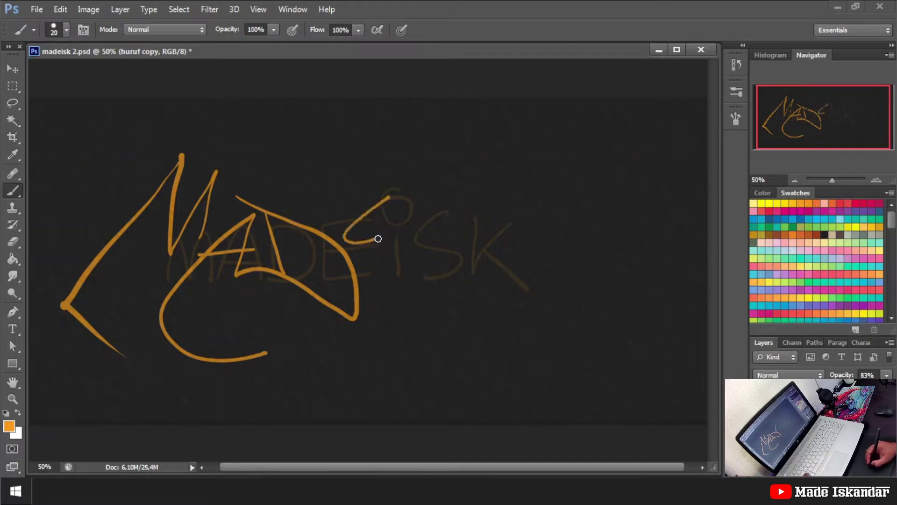
{"action": "key", "text": "ctrl+z"}
{"action": "left_click_drag", "start_coordinate": [391, 242], "coordinate": [449, 252]}
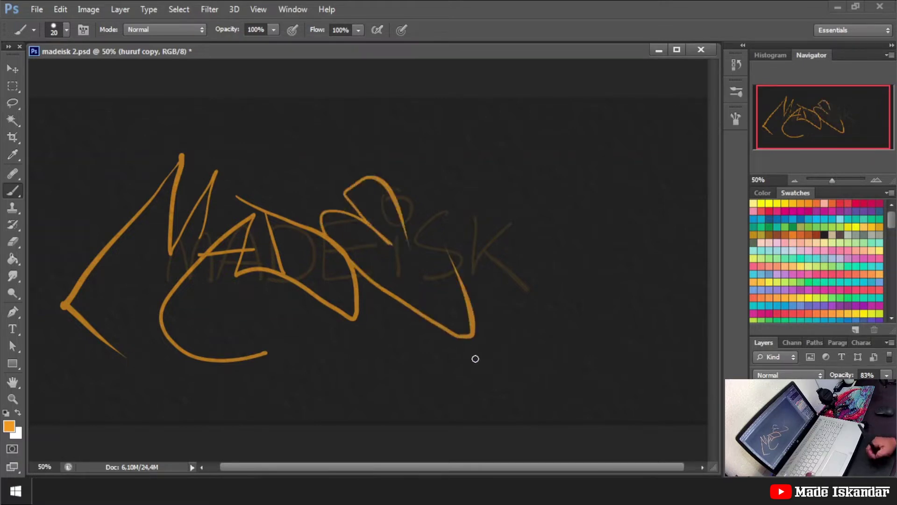
{"action": "left_click_drag", "start_coordinate": [391, 243], "coordinate": [404, 233]}
{"action": "left_click_drag", "start_coordinate": [402, 202], "coordinate": [409, 252]}
{"action": "mouse_move", "coordinate": [327, 157]}
{"action": "left_mouse_down"}
{"action": "mouse_move", "coordinate": [405, 202]}
{"action": "mouse_move", "coordinate": [436, 282]}
{"action": "left_mouse_up"}
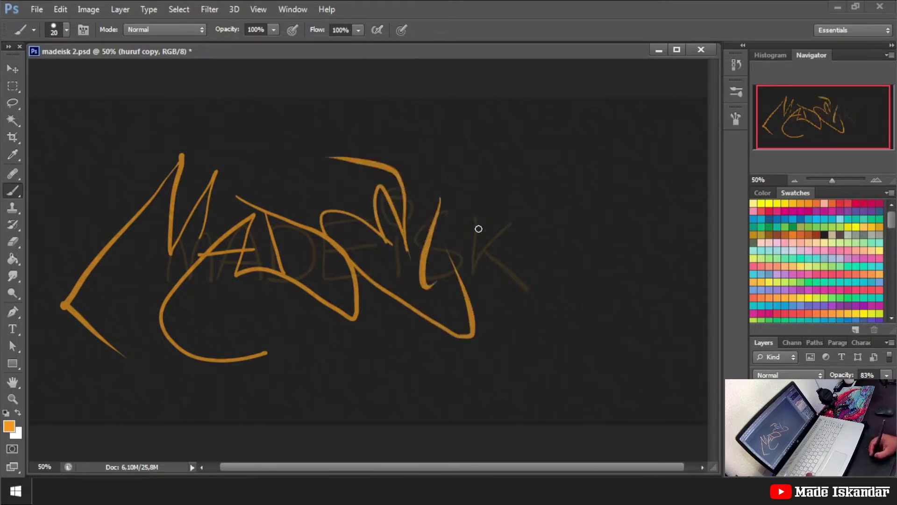
Step: Add the zigzag K, a long looping right tail and hooks, erasing the loop under the A
{"action": "left_click_drag", "start_coordinate": [471, 218], "coordinate": [486, 281]}
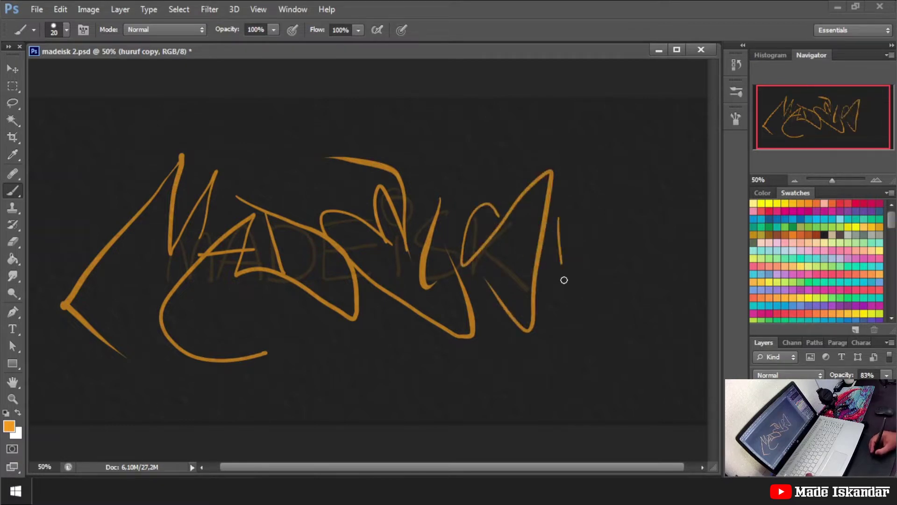
{"action": "left_click_drag", "start_coordinate": [564, 280], "coordinate": [628, 149]}
{"action": "left_click_drag", "start_coordinate": [581, 229], "coordinate": [566, 333]}
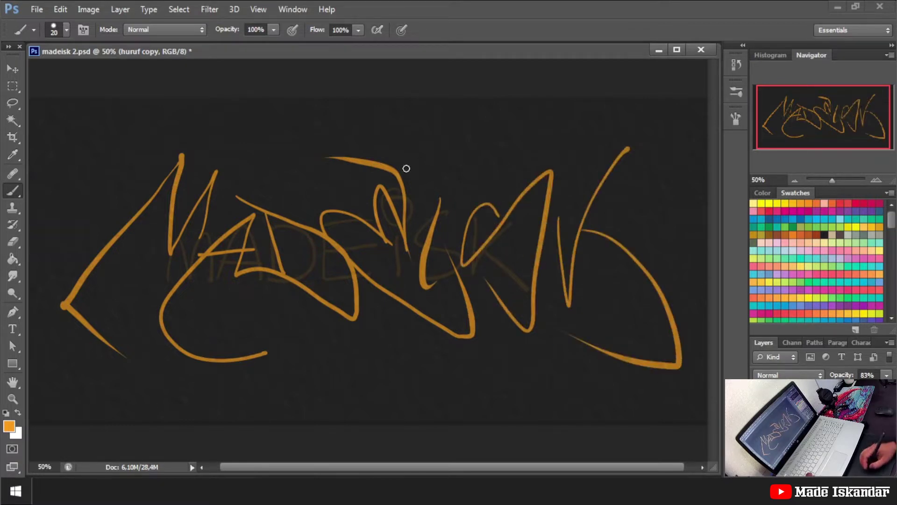
{"action": "left_click_drag", "start_coordinate": [471, 186], "coordinate": [426, 201]}
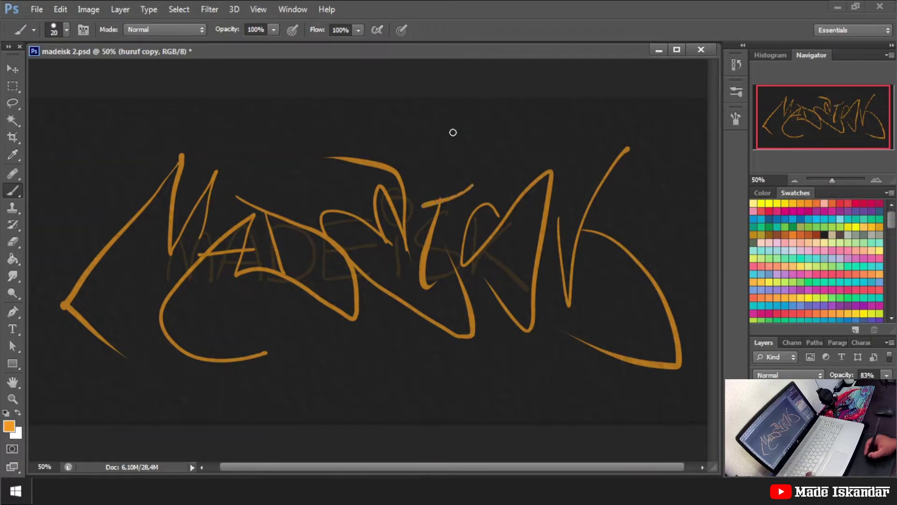
{"action": "left_click_drag", "start_coordinate": [373, 121], "coordinate": [432, 185]}
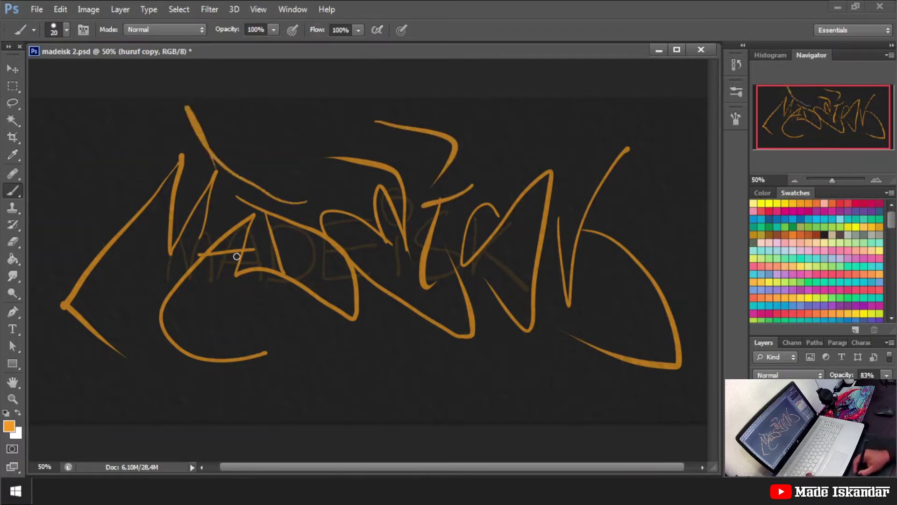
{"action": "mouse_move", "coordinate": [214, 168]}
{"action": "left_mouse_down"}
{"action": "mouse_move", "coordinate": [229, 140]}
{"action": "mouse_move", "coordinate": [304, 205]}
{"action": "left_mouse_up"}
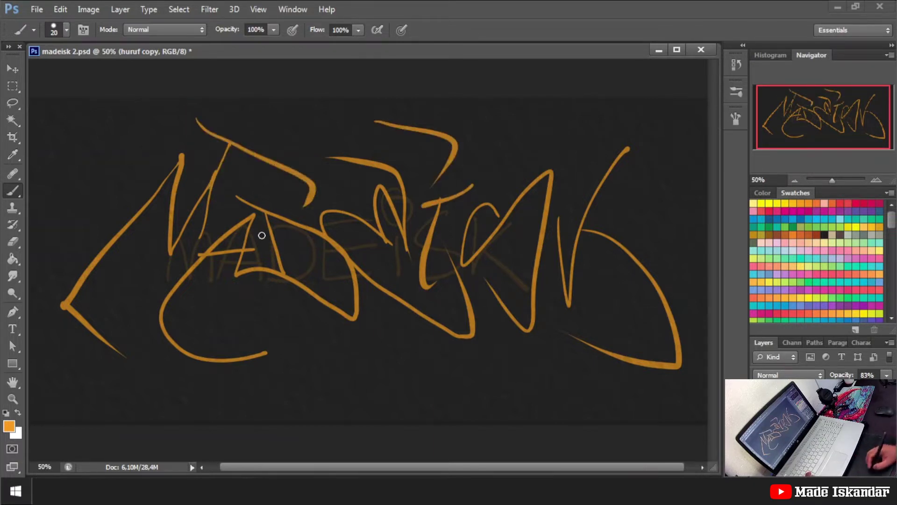
{"action": "mouse_move", "coordinate": [267, 353]}
{"action": "left_mouse_down"}
{"action": "mouse_move", "coordinate": [216, 364]}
{"action": "mouse_move", "coordinate": [172, 345]}
{"action": "mouse_move", "coordinate": [177, 286]}
{"action": "mouse_move", "coordinate": [275, 323]}
{"action": "left_mouse_up"}
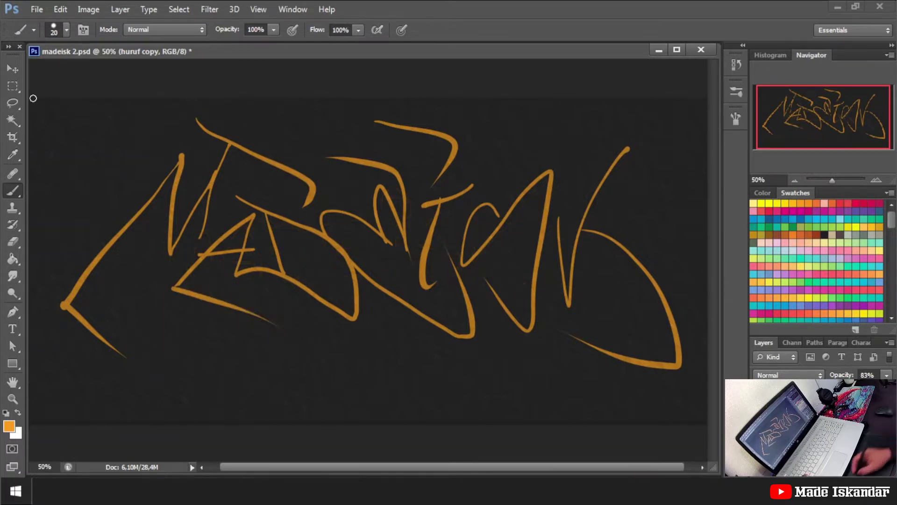
Step: Free Transform the skeleton to shift it slightly downward
{"action": "key", "text": "m"}
{"action": "key", "text": "ctrl+t"}
{"action": "left_click_drag", "start_coordinate": [432, 149], "coordinate": [432, 161]}
{"action": "key", "text": "Return"}
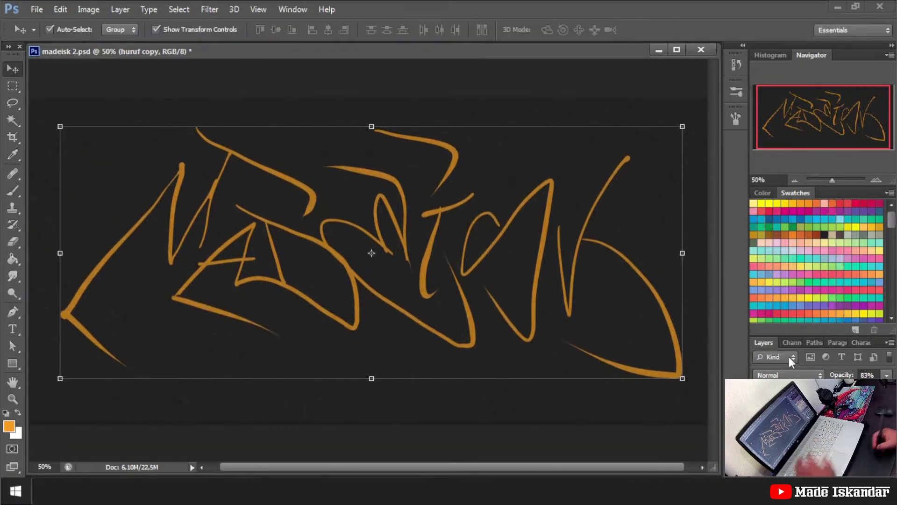
Step: Fade the skeleton layer to 13% opacity and move to the sketch layer
{"action": "key", "text": "1"}
{"action": "key", "text": "3"}
{"action": "key", "text": "b"}
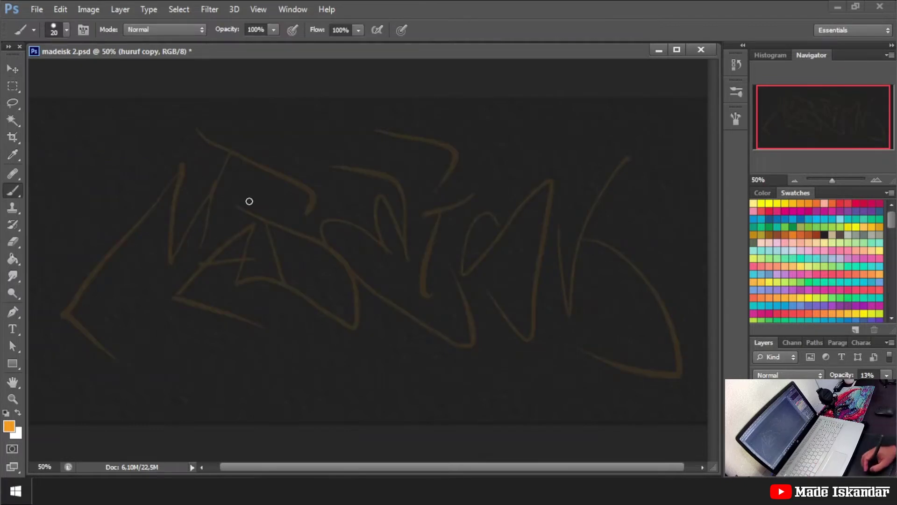
{"action": "key", "text": "alt+bracketleft"}
Step: Outline the blocky M, A and D letterforms in orange, undoing stray strokes
{"action": "mouse_move", "coordinate": [250, 225]}
{"action": "left_mouse_down"}
{"action": "mouse_move", "coordinate": [161, 297]}
{"action": "mouse_move", "coordinate": [266, 332]}
{"action": "mouse_move", "coordinate": [175, 283]}
{"action": "left_mouse_up"}
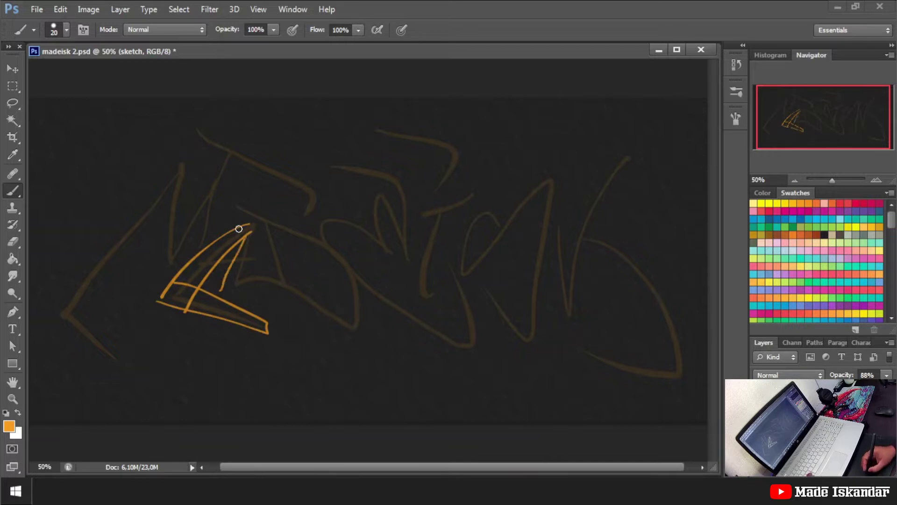
{"action": "left_click_drag", "start_coordinate": [256, 221], "coordinate": [291, 270]}
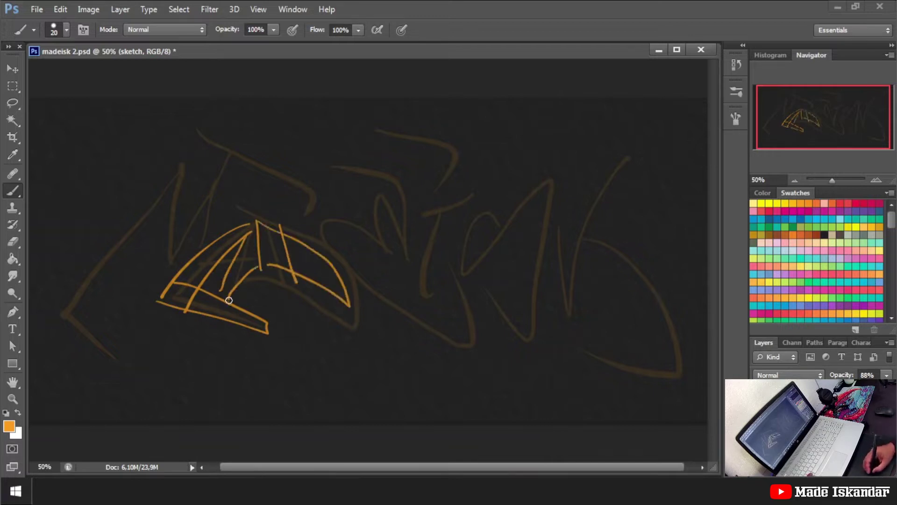
{"action": "mouse_move", "coordinate": [228, 300]}
{"action": "left_mouse_down"}
{"action": "mouse_move", "coordinate": [375, 284]}
{"action": "mouse_move", "coordinate": [224, 185]}
{"action": "left_mouse_up"}
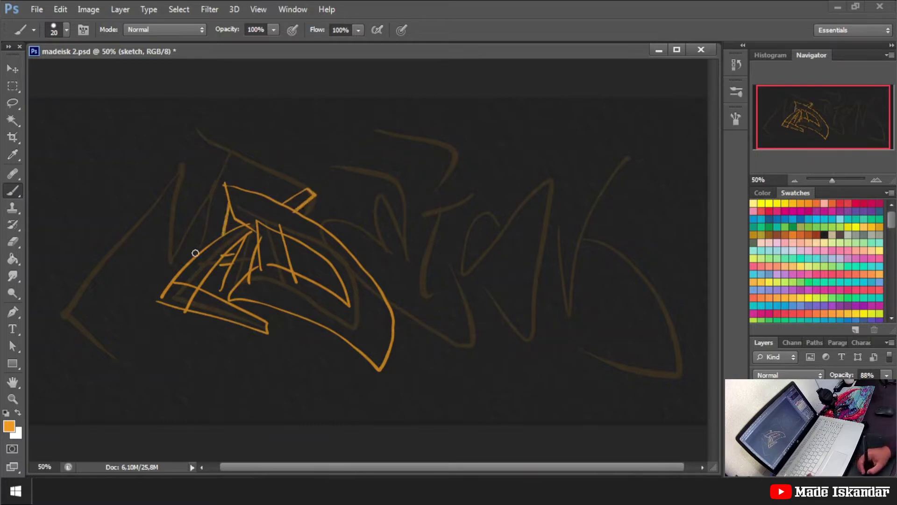
{"action": "key", "text": "ctrl+z"}
{"action": "mouse_move", "coordinate": [192, 232]}
{"action": "left_mouse_down"}
{"action": "mouse_move", "coordinate": [165, 220]}
{"action": "mouse_move", "coordinate": [121, 333]}
{"action": "left_mouse_up"}
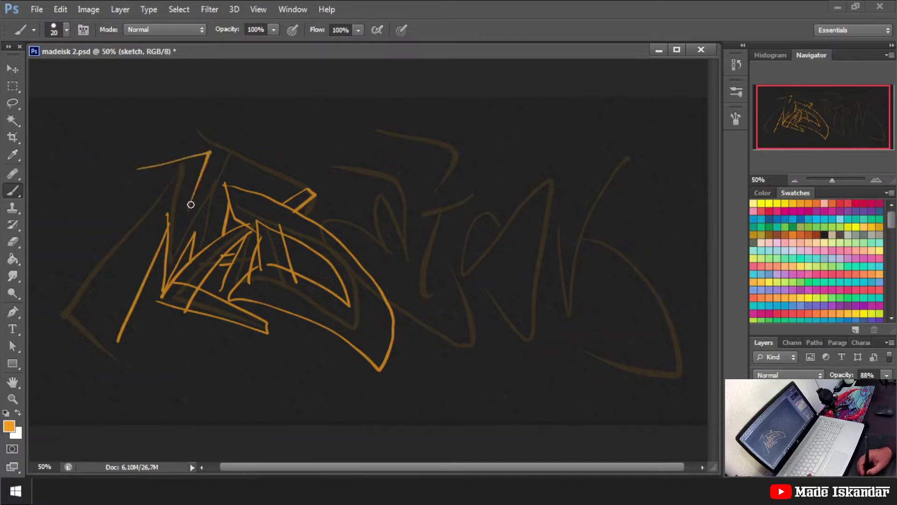
{"action": "left_click_drag", "start_coordinate": [170, 109], "coordinate": [337, 216]}
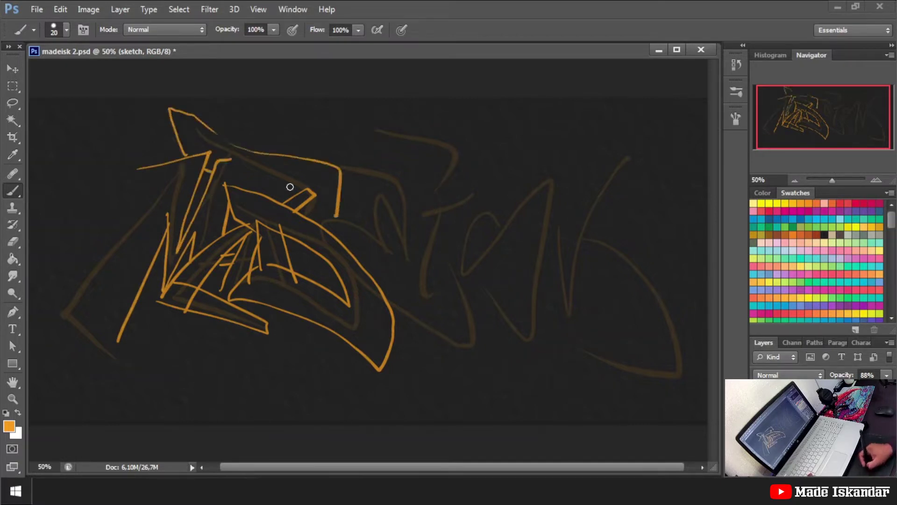
{"action": "key", "text": "ctrl+z"}
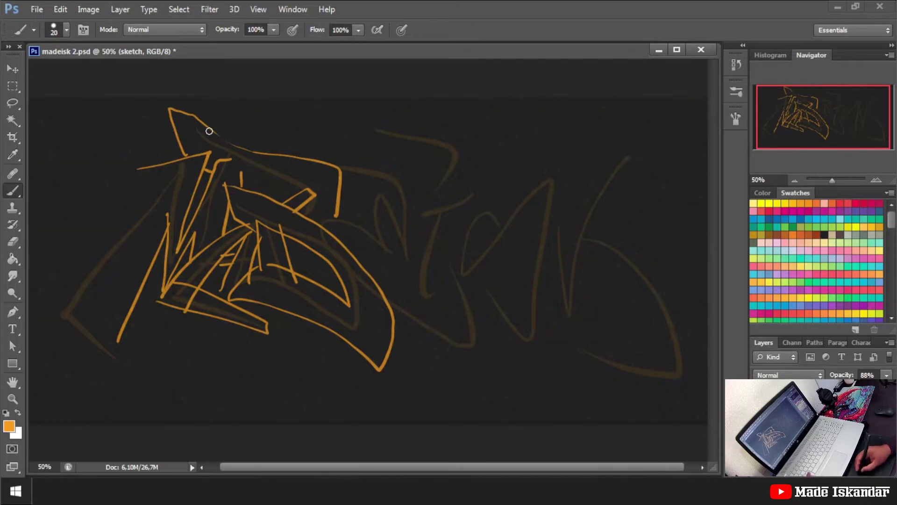
{"action": "key", "text": "ctrl+z"}
Step: Rework the top outline, middle connector and lower-left diagonal, undoing failed attempts
{"action": "mouse_move", "coordinate": [184, 100]}
{"action": "left_mouse_down"}
{"action": "mouse_move", "coordinate": [206, 136]}
{"action": "mouse_move", "coordinate": [261, 146]}
{"action": "left_mouse_up"}
{"action": "key", "text": "ctrl+z"}
{"action": "key", "text": "ctrl+z"}
{"action": "mouse_move", "coordinate": [189, 157]}
{"action": "left_mouse_down"}
{"action": "mouse_move", "coordinate": [184, 114]}
{"action": "mouse_move", "coordinate": [336, 216]}
{"action": "left_mouse_up"}
{"action": "key", "text": "ctrl+alt+z"}
{"action": "key", "text": "ctrl+alt+z"}
{"action": "left_click_drag", "start_coordinate": [305, 169], "coordinate": [333, 218]}
{"action": "left_click_drag", "start_coordinate": [233, 181], "coordinate": [292, 194]}
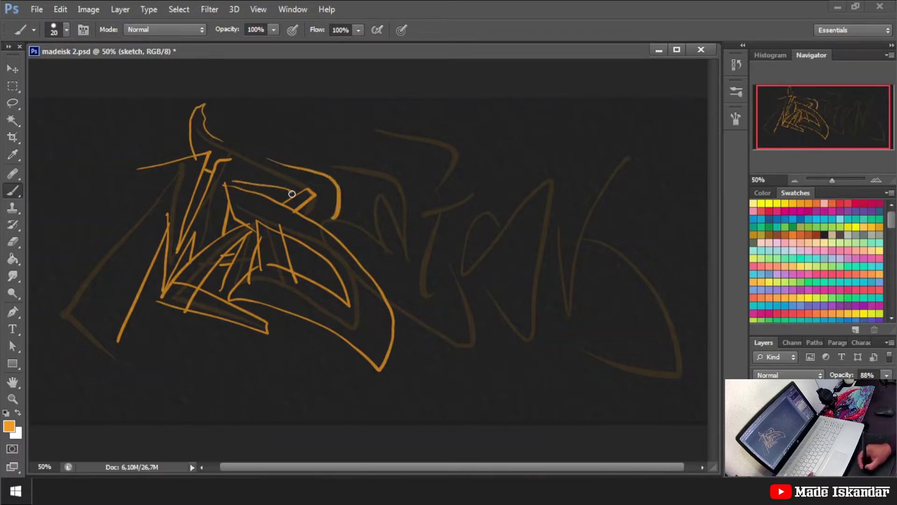
{"action": "left_click_drag", "start_coordinate": [163, 190], "coordinate": [50, 284]}
{"action": "key", "text": "ctrl+z"}
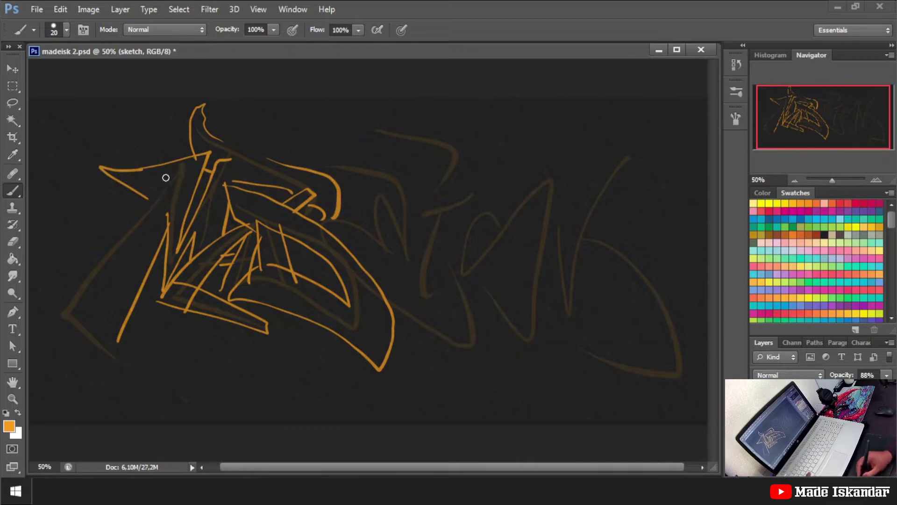
{"action": "mouse_move", "coordinate": [164, 190]}
{"action": "left_mouse_down"}
{"action": "mouse_move", "coordinate": [126, 346]}
{"action": "mouse_move", "coordinate": [36, 311]}
{"action": "mouse_move", "coordinate": [202, 376]}
{"action": "mouse_move", "coordinate": [117, 309]}
{"action": "left_mouse_up"}
{"action": "key", "text": "ctrl+z"}
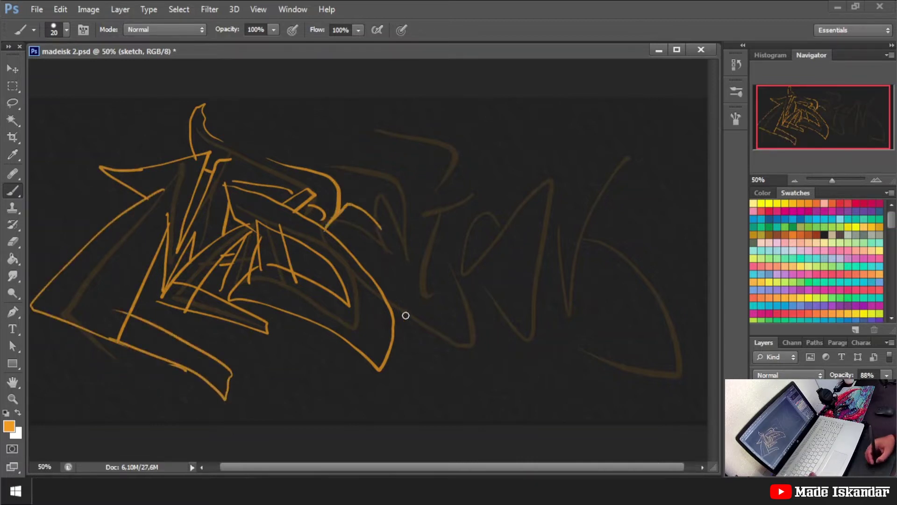
Step: Outline the next letter's base and side, redrawing its hook as a loop
{"action": "key", "text": "ctrl+z"}
{"action": "mouse_move", "coordinate": [403, 307]}
{"action": "left_mouse_down"}
{"action": "mouse_move", "coordinate": [509, 348]}
{"action": "mouse_move", "coordinate": [455, 258]}
{"action": "left_mouse_up"}
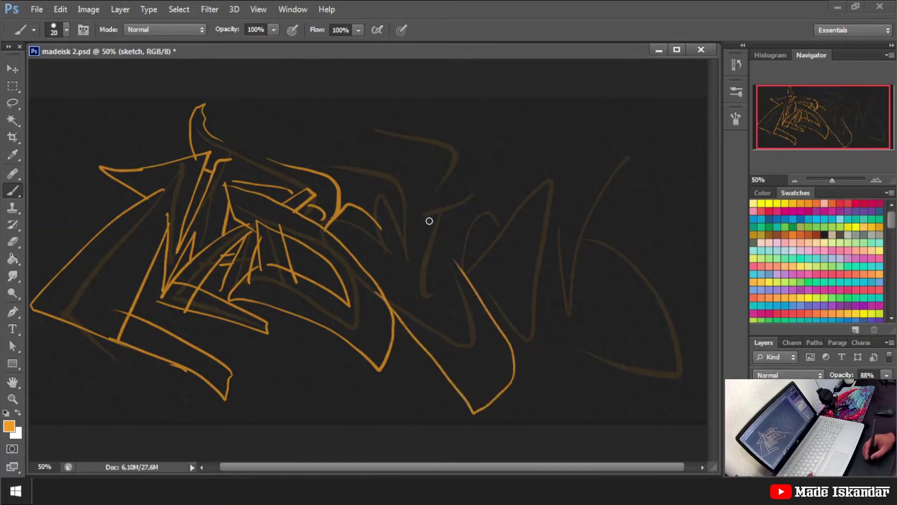
{"action": "mouse_move", "coordinate": [392, 299]}
{"action": "left_mouse_down"}
{"action": "mouse_move", "coordinate": [441, 274]}
{"action": "mouse_move", "coordinate": [469, 210]}
{"action": "left_mouse_up"}
{"action": "left_click_drag", "start_coordinate": [423, 214], "coordinate": [413, 204]}
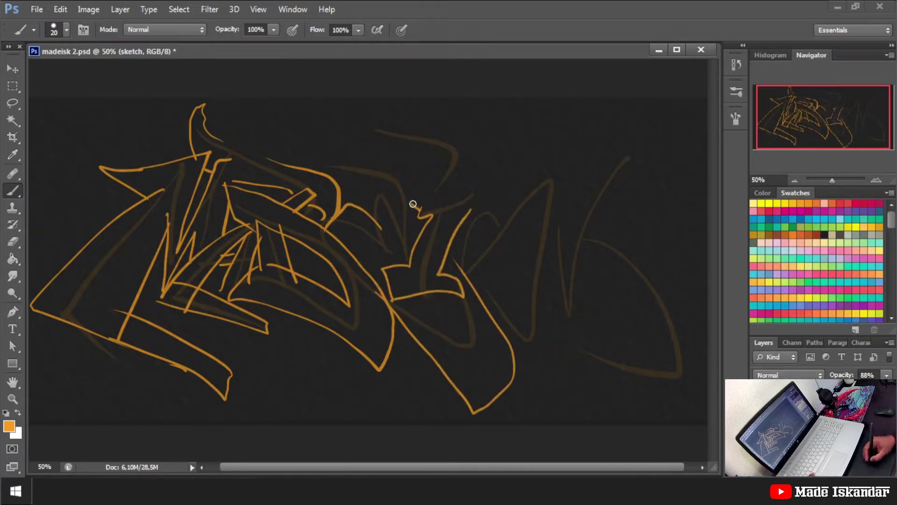
{"action": "key", "text": "ctrl+z"}
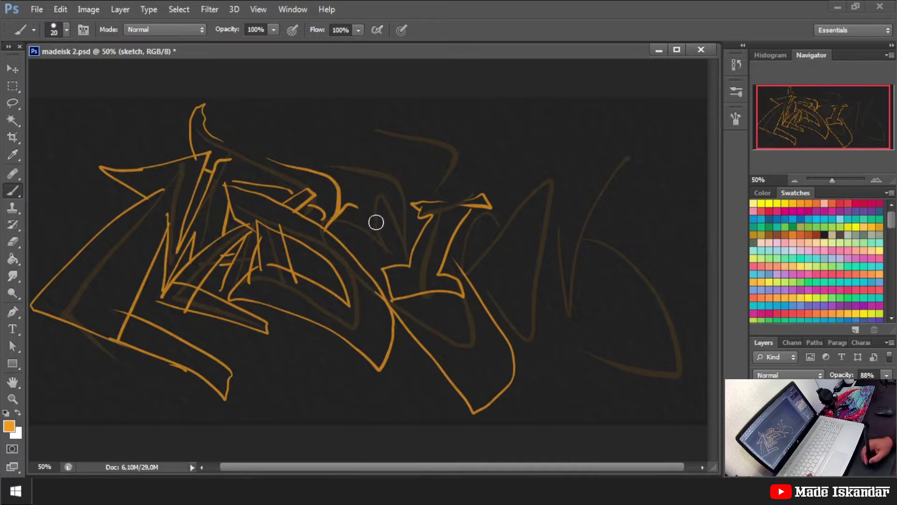
{"action": "mouse_move", "coordinate": [382, 247]}
{"action": "left_mouse_down"}
{"action": "mouse_move", "coordinate": [378, 174]}
{"action": "mouse_move", "coordinate": [400, 240]}
{"action": "mouse_move", "coordinate": [393, 264]}
{"action": "left_mouse_up"}
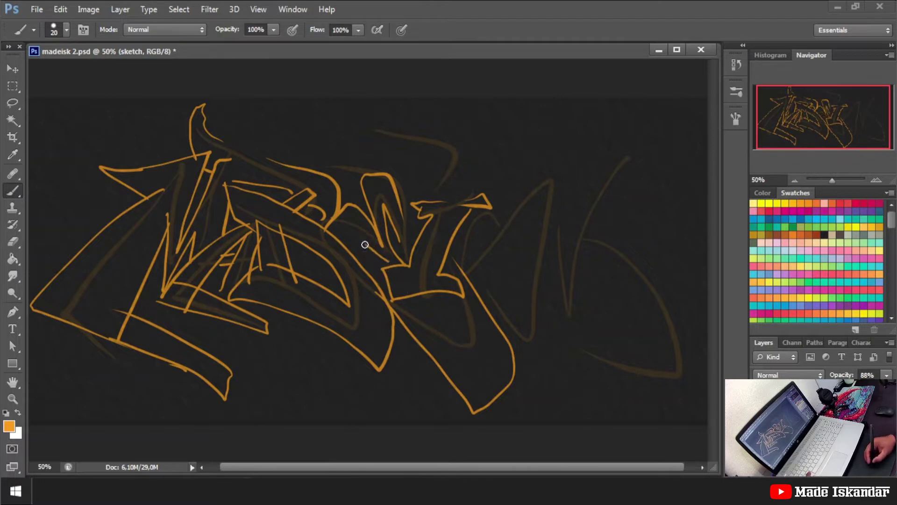
{"action": "left_click_drag", "start_coordinate": [410, 293], "coordinate": [493, 355]}
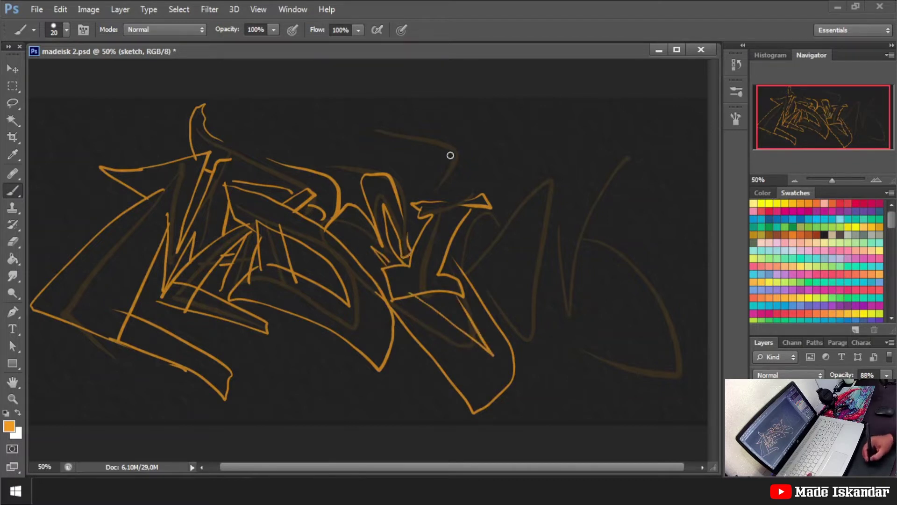
Step: Draw the top outlines and the i and S shapes with their small loop
{"action": "mouse_move", "coordinate": [415, 219]}
{"action": "left_mouse_down"}
{"action": "mouse_move", "coordinate": [451, 136]}
{"action": "mouse_move", "coordinate": [357, 152]}
{"action": "left_mouse_up"}
{"action": "mouse_move", "coordinate": [398, 171]}
{"action": "left_mouse_down"}
{"action": "mouse_move", "coordinate": [401, 195]}
{"action": "mouse_move", "coordinate": [363, 135]}
{"action": "mouse_move", "coordinate": [335, 139]}
{"action": "left_mouse_up"}
{"action": "key", "text": "ctrl+z"}
{"action": "left_click_drag", "start_coordinate": [286, 139], "coordinate": [355, 168]}
{"action": "left_click_drag", "start_coordinate": [433, 142], "coordinate": [483, 119]}
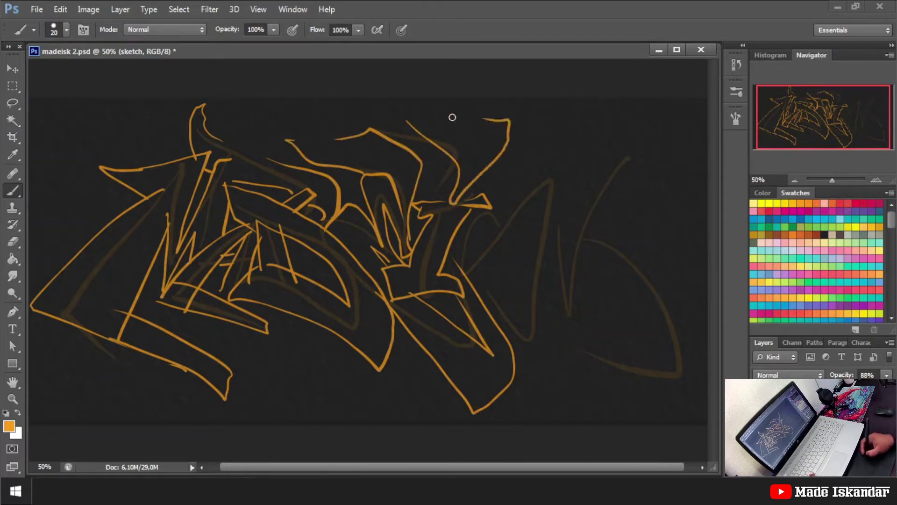
{"action": "mouse_move", "coordinate": [451, 242]}
{"action": "left_mouse_down"}
{"action": "mouse_move", "coordinate": [507, 255]}
{"action": "mouse_move", "coordinate": [474, 258]}
{"action": "left_mouse_up"}
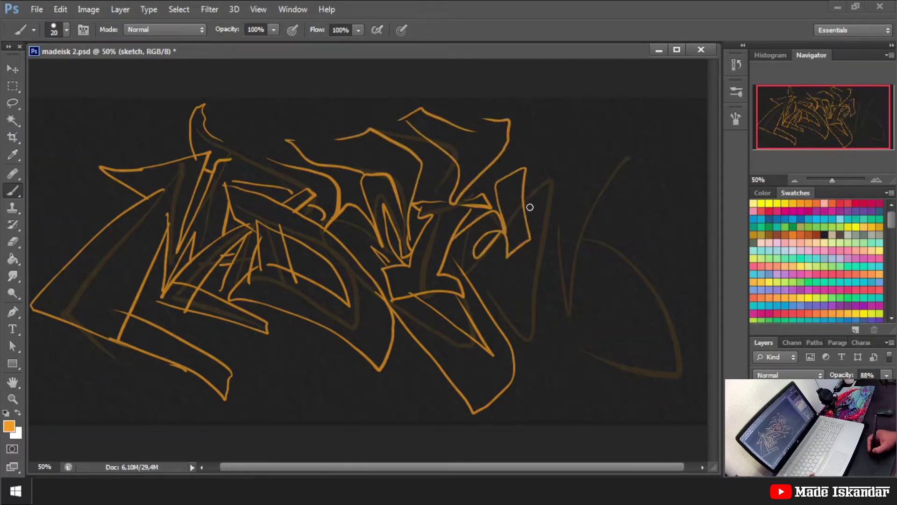
{"action": "left_click_drag", "start_coordinate": [527, 202], "coordinate": [548, 327]}
{"action": "key", "text": "ctrl+z"}
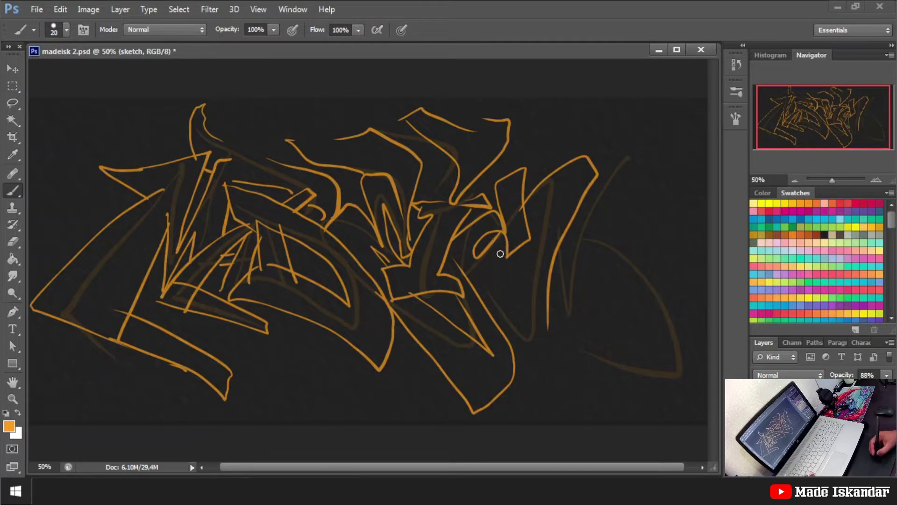
{"action": "mouse_move", "coordinate": [472, 275]}
{"action": "left_mouse_down"}
{"action": "mouse_move", "coordinate": [504, 244]}
{"action": "mouse_move", "coordinate": [499, 311]}
{"action": "left_mouse_up"}
Step: Outline the final K with diagonal and vertical strokes out to the right edge
{"action": "left_click_drag", "start_coordinate": [579, 351], "coordinate": [591, 381]}
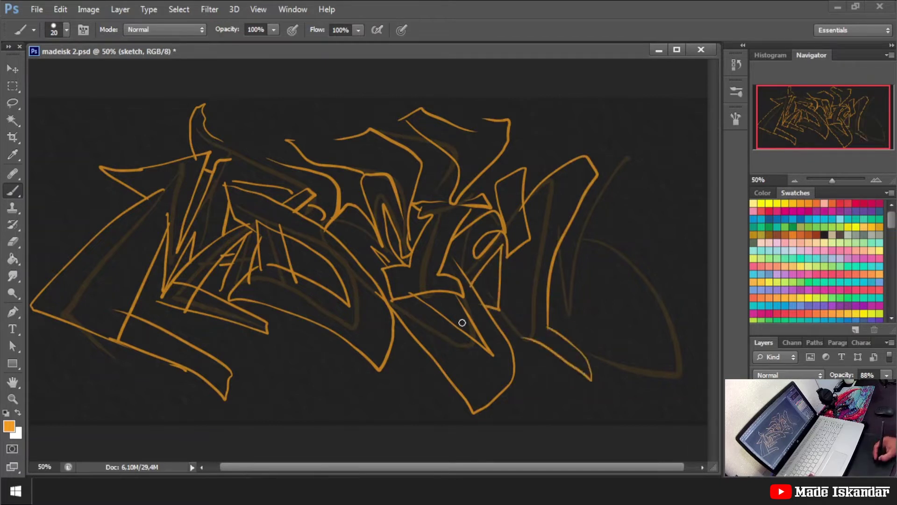
{"action": "mouse_move", "coordinate": [552, 301]}
{"action": "left_mouse_down"}
{"action": "mouse_move", "coordinate": [597, 300]}
{"action": "mouse_move", "coordinate": [599, 243]}
{"action": "left_mouse_up"}
{"action": "left_click_drag", "start_coordinate": [545, 218], "coordinate": [570, 255]}
{"action": "mouse_move", "coordinate": [572, 252]}
{"action": "left_mouse_down"}
{"action": "mouse_move", "coordinate": [662, 120]}
{"action": "mouse_move", "coordinate": [599, 228]}
{"action": "mouse_move", "coordinate": [684, 254]}
{"action": "left_mouse_up"}
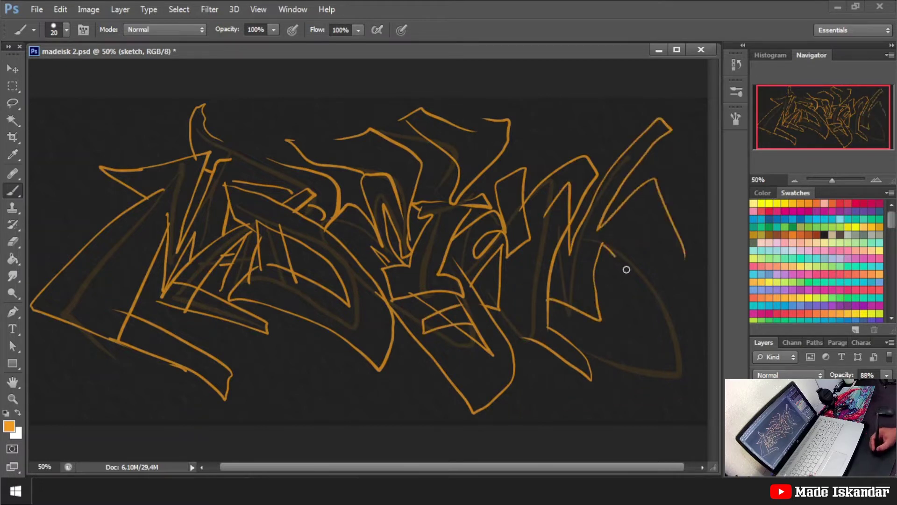
{"action": "left_click_drag", "start_coordinate": [603, 245], "coordinate": [664, 360]}
{"action": "left_click_drag", "start_coordinate": [556, 332], "coordinate": [673, 402]}
{"action": "left_click_drag", "start_coordinate": [673, 402], "coordinate": [696, 355]}
{"action": "left_click_drag", "start_coordinate": [683, 242], "coordinate": [707, 280]}
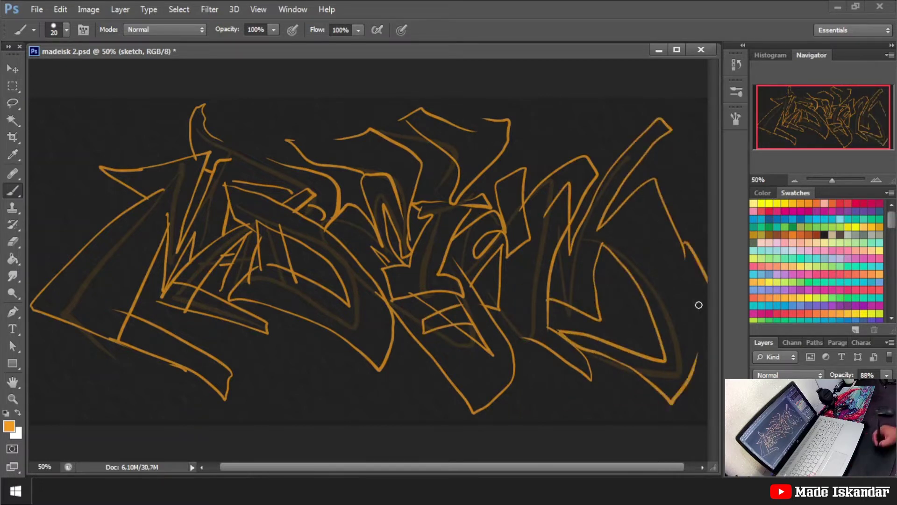
Step: Scale the orange sketch down to about 75% and reposition it
{"action": "key", "text": "m"}
{"action": "key", "text": "v"}
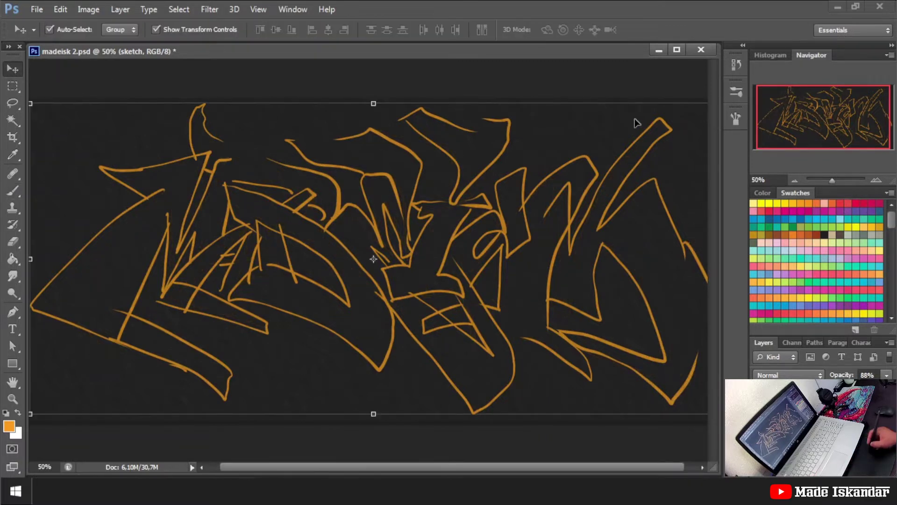
{"action": "left_click_drag", "start_coordinate": [32, 107], "coordinate": [58, 114]}
{"action": "left_click_drag", "start_coordinate": [667, 114], "coordinate": [595, 154]}
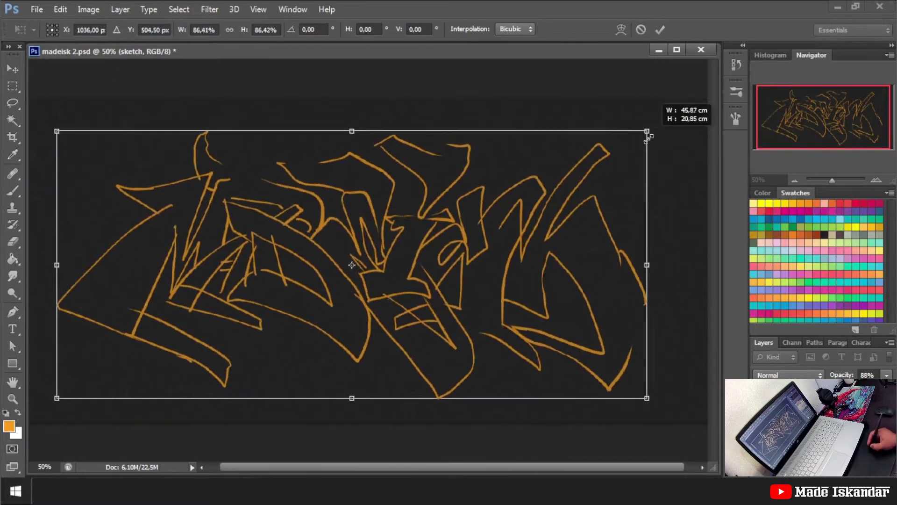
{"action": "left_click_drag", "start_coordinate": [588, 187], "coordinate": [572, 172]}
{"action": "mouse_move", "coordinate": [579, 138]}
{"action": "left_mouse_down"}
{"action": "mouse_move", "coordinate": [555, 150]}
{"action": "mouse_move", "coordinate": [532, 181]}
{"action": "left_mouse_up"}
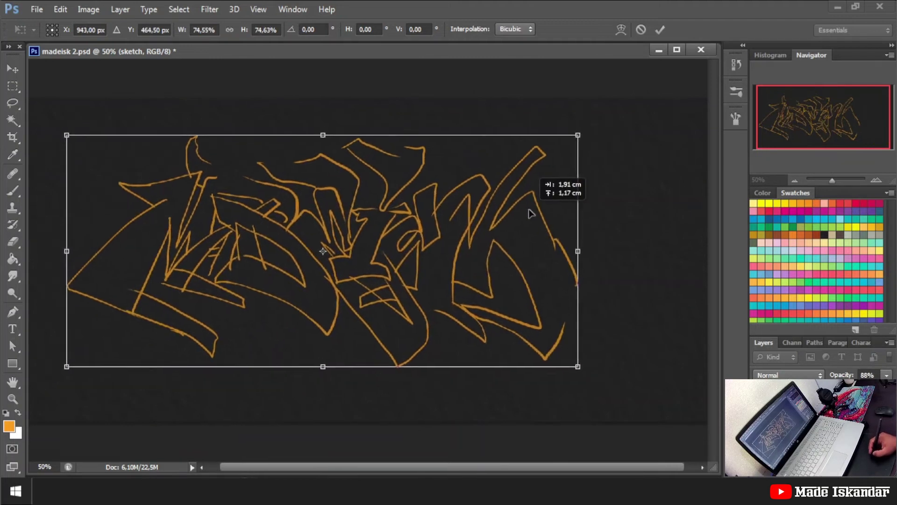
{"action": "key", "text": "Return"}
Step: Paint over the right-hand strokes and sketch a large arrow tail to the right
{"action": "key", "text": "b"}
{"action": "left_click_drag", "start_coordinate": [567, 224], "coordinate": [580, 280]}
{"action": "mouse_move", "coordinate": [504, 241]}
{"action": "left_mouse_down"}
{"action": "mouse_move", "coordinate": [525, 330]}
{"action": "mouse_move", "coordinate": [486, 314]}
{"action": "left_mouse_up"}
{"action": "left_click_drag", "start_coordinate": [495, 239], "coordinate": [624, 324]}
{"action": "mouse_move", "coordinate": [517, 200]}
{"action": "left_mouse_down"}
{"action": "mouse_move", "coordinate": [597, 222]}
{"action": "mouse_move", "coordinate": [682, 314]}
{"action": "left_mouse_up"}
{"action": "mouse_move", "coordinate": [623, 322]}
{"action": "left_mouse_down"}
{"action": "mouse_move", "coordinate": [587, 311]}
{"action": "mouse_move", "coordinate": [475, 303]}
{"action": "left_mouse_up"}
{"action": "left_click_drag", "start_coordinate": [489, 319], "coordinate": [679, 403]}
{"action": "left_click_drag", "start_coordinate": [693, 365], "coordinate": [635, 243]}
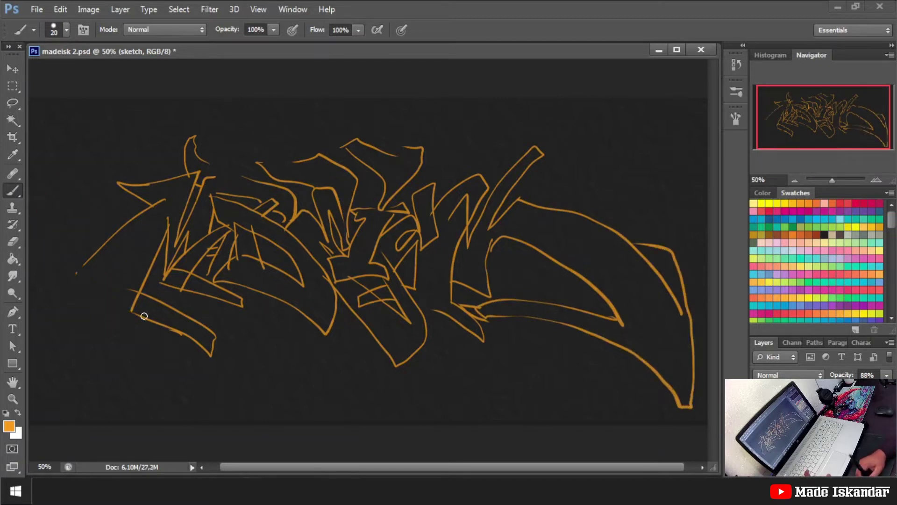
Step: Redraw the left tip as a wedge shape at the lower left
{"action": "left_click_drag", "start_coordinate": [142, 313], "coordinate": [39, 173]}
{"action": "mouse_move", "coordinate": [56, 162]}
{"action": "left_mouse_down"}
{"action": "mouse_move", "coordinate": [133, 225]}
{"action": "mouse_move", "coordinate": [87, 258]}
{"action": "mouse_move", "coordinate": [93, 252]}
{"action": "left_mouse_up"}
{"action": "key", "text": "ctrl+z"}
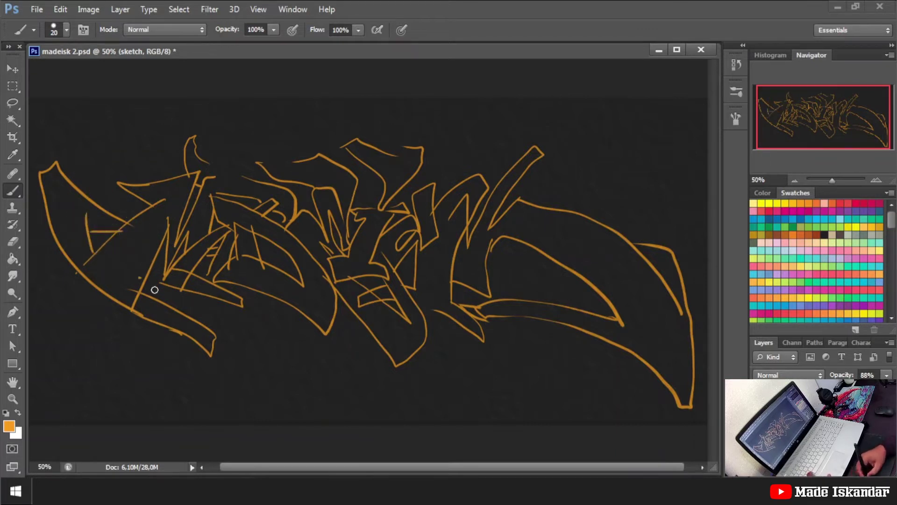
{"action": "left_click_drag", "start_coordinate": [90, 278], "coordinate": [128, 336]}
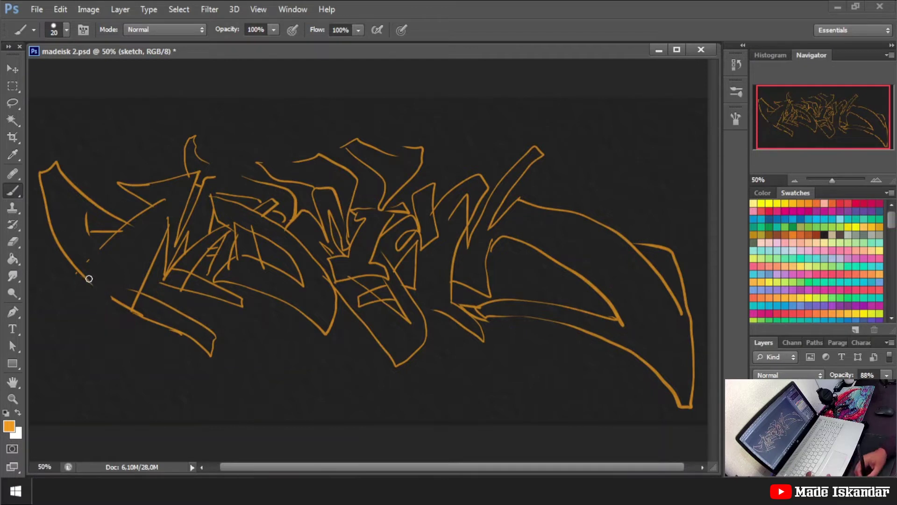
{"action": "left_click_drag", "start_coordinate": [88, 279], "coordinate": [129, 323]}
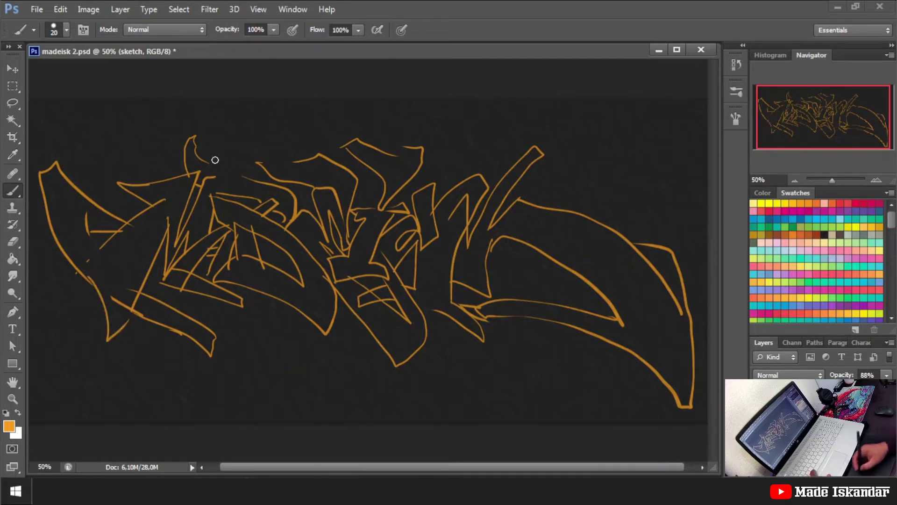
Step: Add a thin curved spike above the K and a long vertical stroke downward
{"action": "left_click_drag", "start_coordinate": [614, 231], "coordinate": [585, 119]}
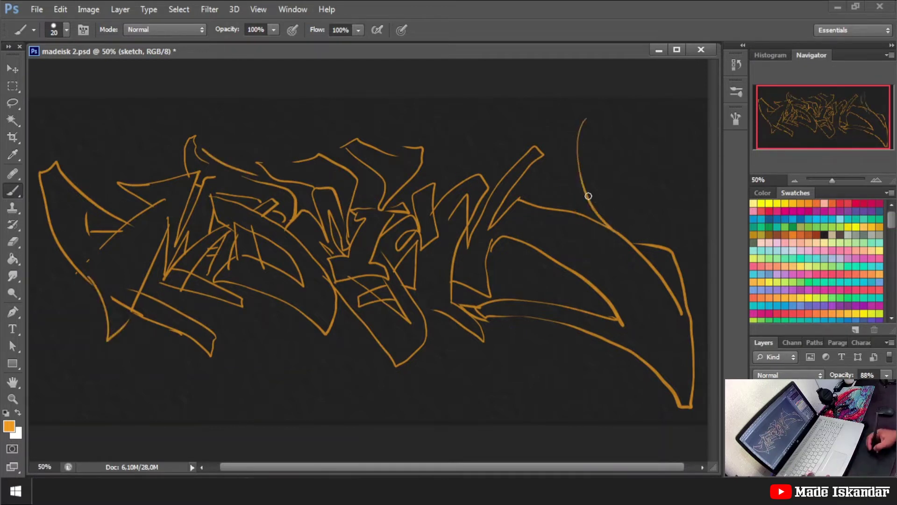
{"action": "left_click_drag", "start_coordinate": [562, 170], "coordinate": [615, 257]}
{"action": "left_click_drag", "start_coordinate": [447, 243], "coordinate": [448, 277]}
{"action": "left_click_drag", "start_coordinate": [463, 236], "coordinate": [483, 390]}
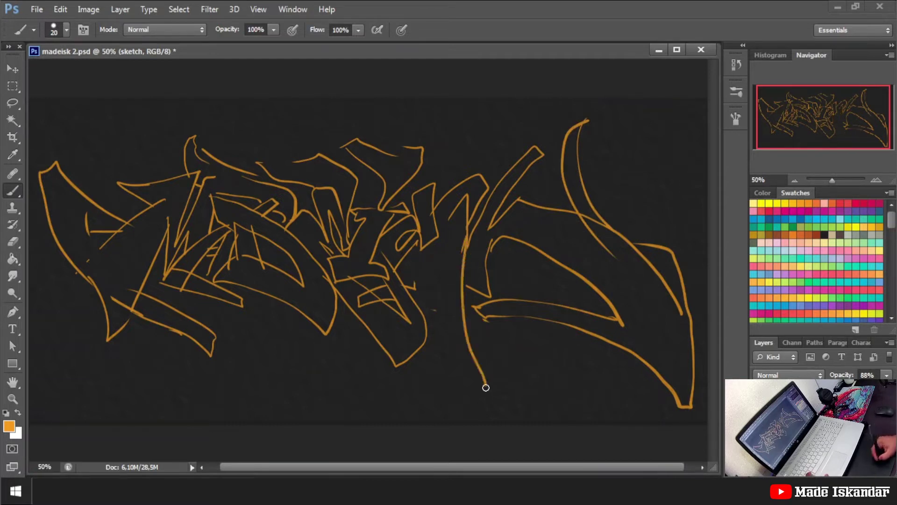
{"action": "key", "text": "ctrl+z"}
{"action": "left_click_drag", "start_coordinate": [468, 237], "coordinate": [475, 397]}
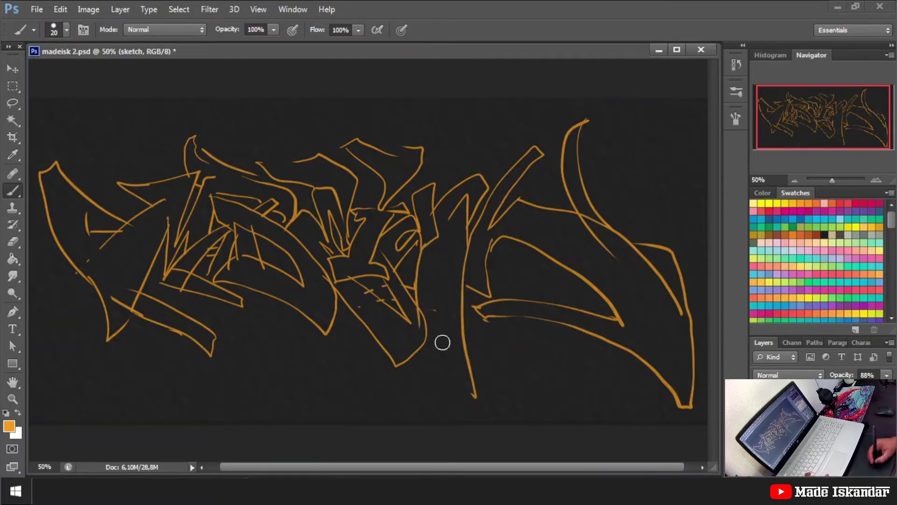
Step: Add a foot and a long curved base shape under the middle letters
{"action": "left_click_drag", "start_coordinate": [423, 346], "coordinate": [475, 395]}
{"action": "left_click_drag", "start_coordinate": [365, 330], "coordinate": [290, 380]}
{"action": "key", "text": "ctrl+z"}
{"action": "left_click_drag", "start_coordinate": [367, 327], "coordinate": [302, 324]}
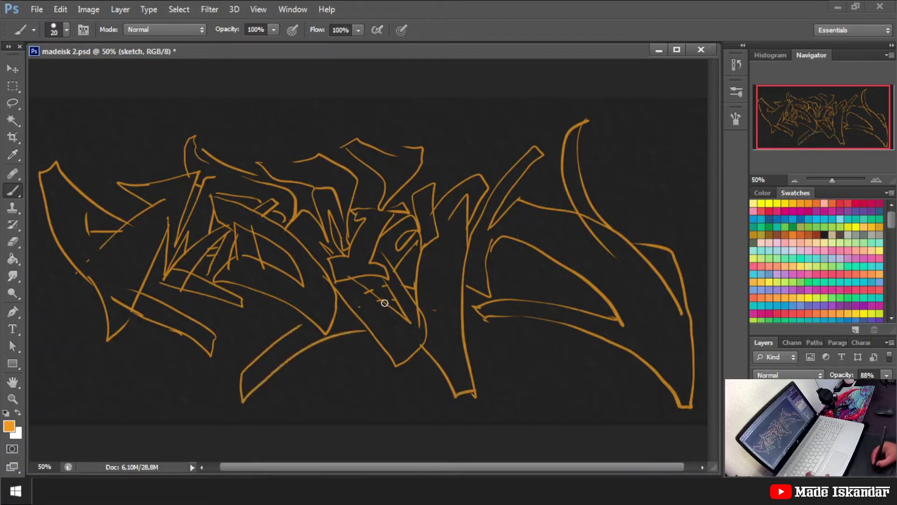
{"action": "mouse_move", "coordinate": [491, 241]}
{"action": "left_mouse_down"}
{"action": "mouse_move", "coordinate": [468, 294]}
{"action": "mouse_move", "coordinate": [486, 297]}
{"action": "left_mouse_up"}
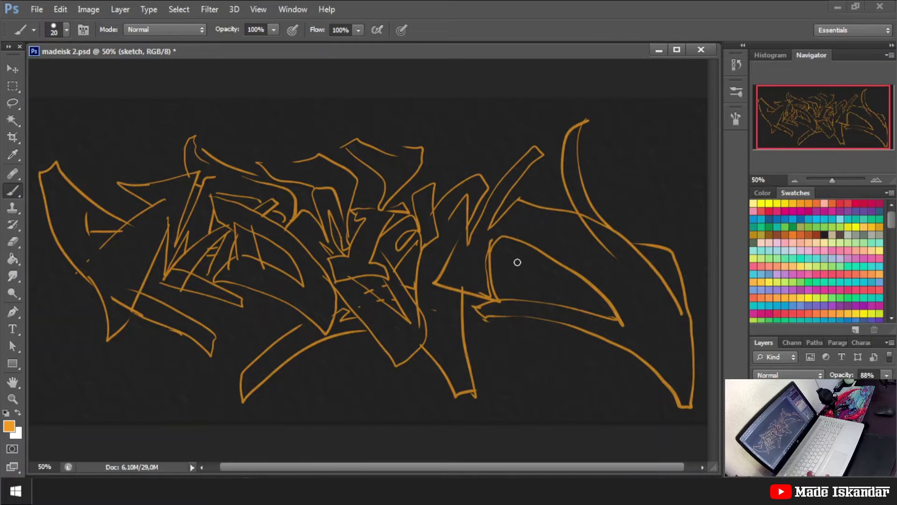
Step: Try several new strokes on the lower-left letters, undoing each attempt
{"action": "scroll", "coordinate": [517, 262], "scroll_direction": "up", "scroll_amount": 2}
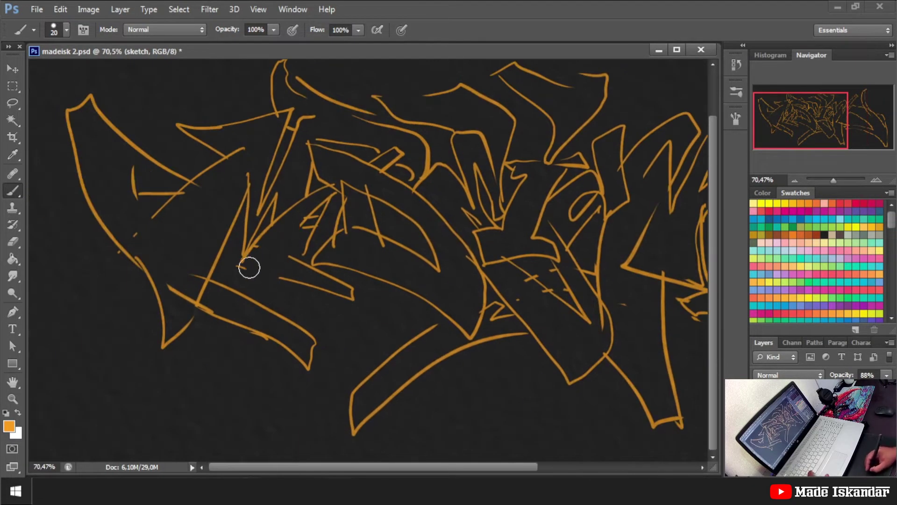
{"action": "left_click_drag", "start_coordinate": [278, 220], "coordinate": [275, 281]}
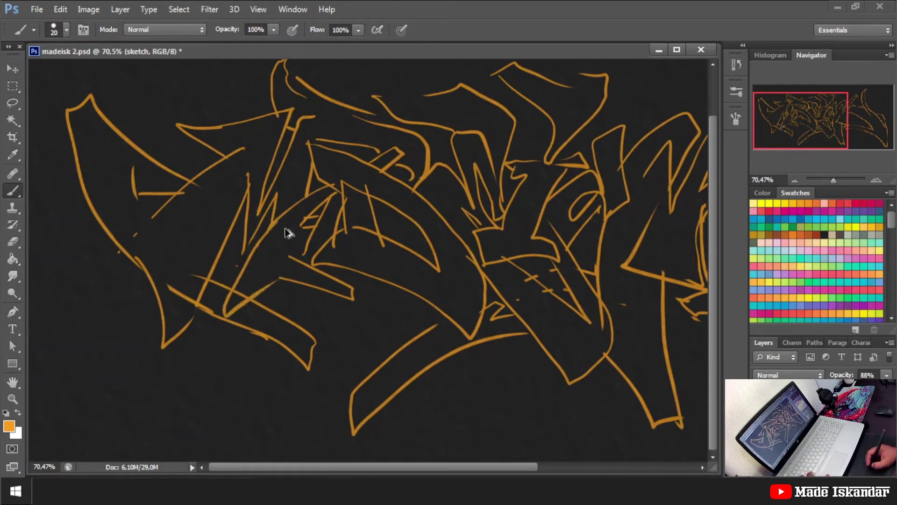
{"action": "key", "text": "ctrl+z"}
{"action": "mouse_move", "coordinate": [218, 318]}
{"action": "left_mouse_down"}
{"action": "mouse_move", "coordinate": [295, 265]}
{"action": "mouse_move", "coordinate": [320, 318]}
{"action": "left_mouse_up"}
{"action": "key", "text": "ctrl+z"}
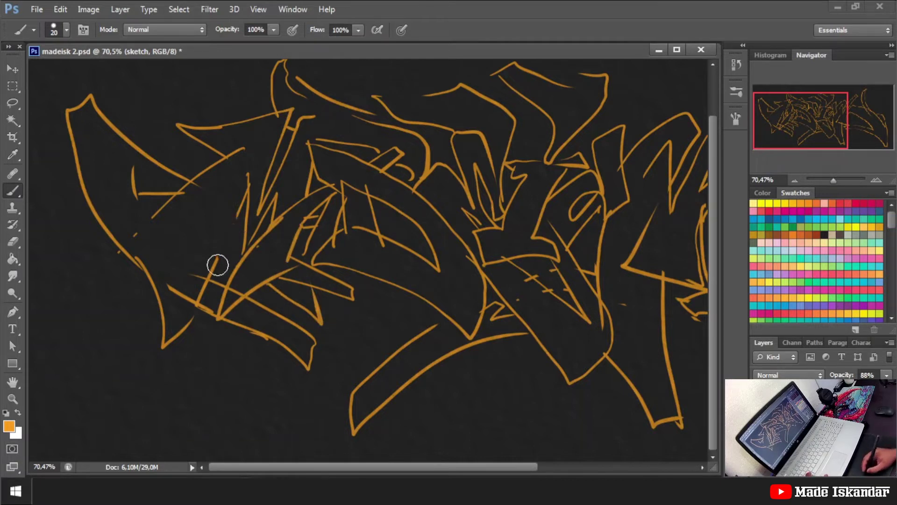
{"action": "left_click_drag", "start_coordinate": [243, 252], "coordinate": [251, 192]}
{"action": "key", "text": "ctrl+z"}
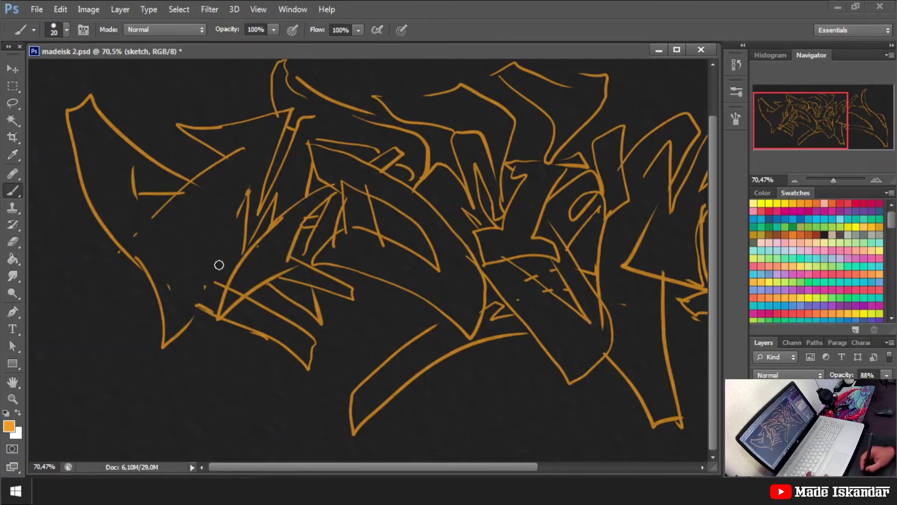
{"action": "left_click_drag", "start_coordinate": [213, 320], "coordinate": [250, 186]}
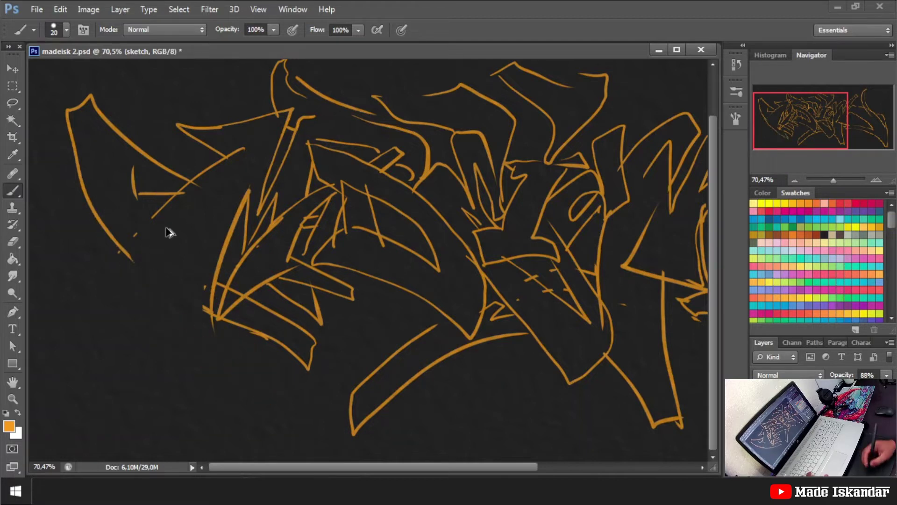
{"action": "key", "text": "ctrl+z"}
{"action": "left_click_drag", "start_coordinate": [224, 286], "coordinate": [245, 294]}
{"action": "key", "text": "ctrl+z"}
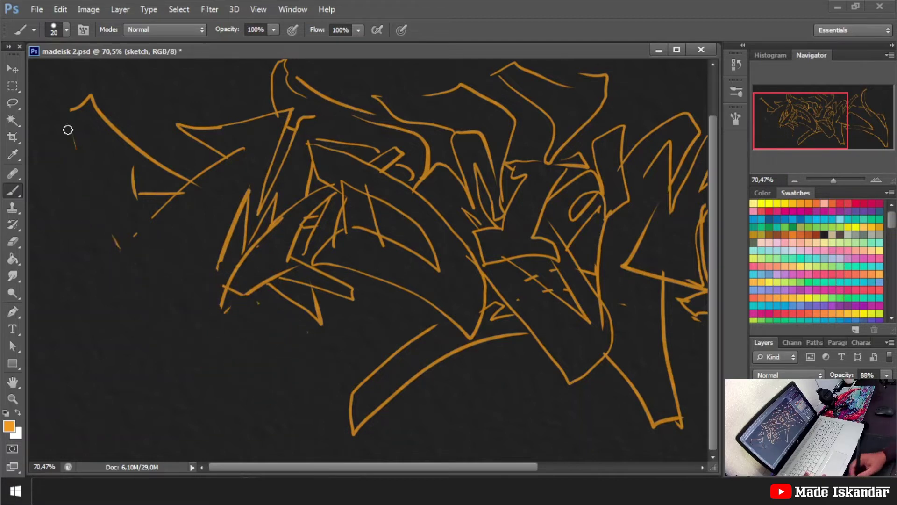
Step: Draw and redraw a long straight left outline, then remove those outline strokes
{"action": "left_click_drag", "start_coordinate": [68, 112], "coordinate": [229, 311]}
{"action": "key", "text": "ctrl+z"}
{"action": "left_click_drag", "start_coordinate": [74, 126], "coordinate": [187, 320]}
{"action": "key", "text": "ctrl+z"}
{"action": "key", "text": "ctrl+z"}
{"action": "mouse_move", "coordinate": [70, 110]}
{"action": "left_mouse_down"}
{"action": "mouse_move", "coordinate": [228, 382]}
{"action": "mouse_move", "coordinate": [232, 312]}
{"action": "left_mouse_up"}
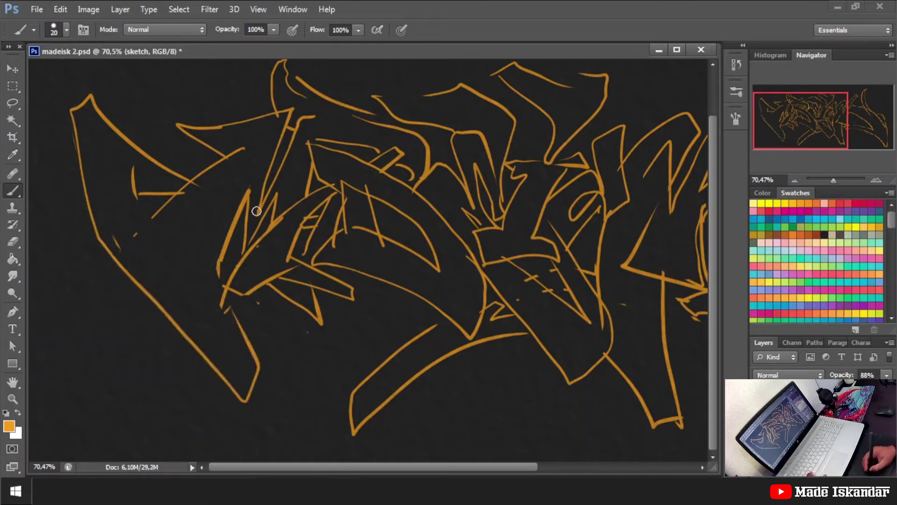
{"action": "key", "text": "ctrl+alt+z"}
{"action": "key", "text": "ctrl+alt+z"}
{"action": "key", "text": "ctrl+alt+z"}
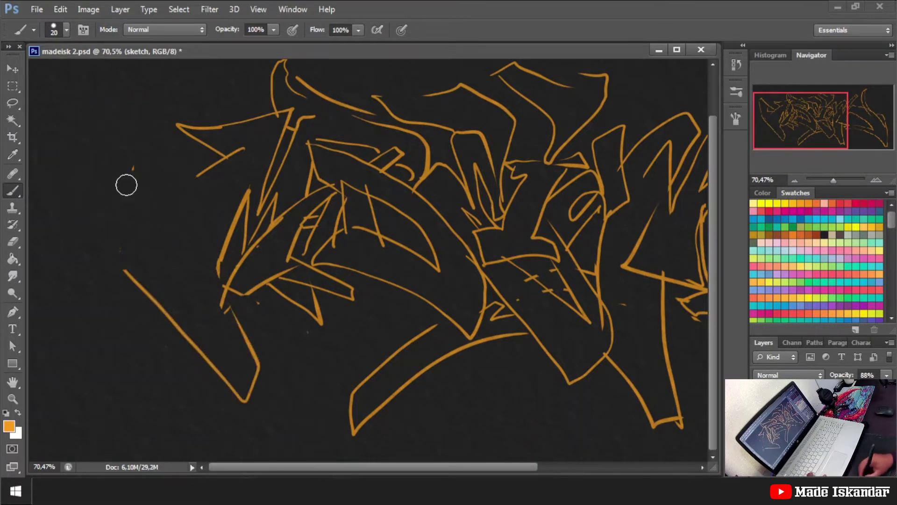
{"action": "key", "text": "ctrl+alt+z"}
{"action": "key", "text": "ctrl+alt+z"}
Step: Redraw the left outline with a longer diagonal and a pointed corner
{"action": "mouse_move", "coordinate": [233, 150]}
{"action": "left_mouse_down"}
{"action": "mouse_move", "coordinate": [160, 285]}
{"action": "mouse_move", "coordinate": [191, 299]}
{"action": "left_mouse_up"}
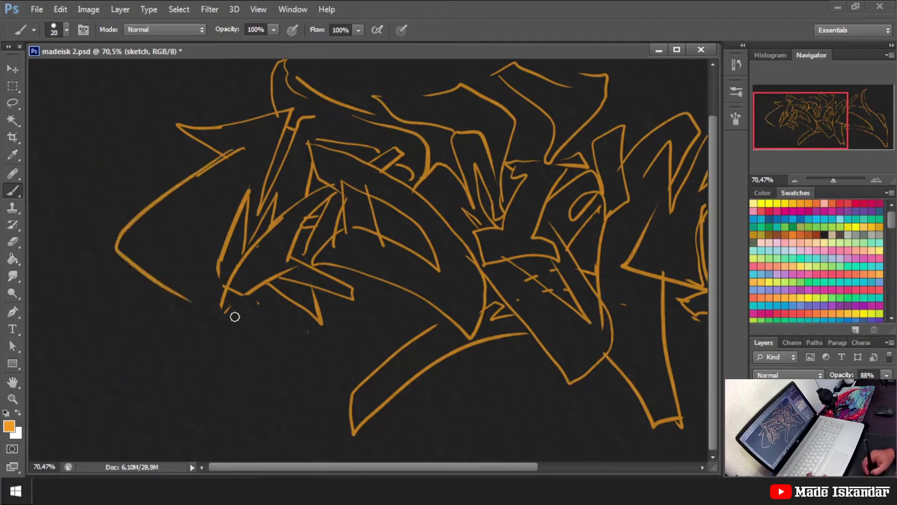
{"action": "left_click_drag", "start_coordinate": [247, 371], "coordinate": [74, 139]}
{"action": "key", "text": "ctrl+alt+z"}
{"action": "mouse_move", "coordinate": [283, 382]}
{"action": "left_mouse_down"}
{"action": "mouse_move", "coordinate": [41, 199]}
{"action": "mouse_move", "coordinate": [114, 178]}
{"action": "left_mouse_up"}
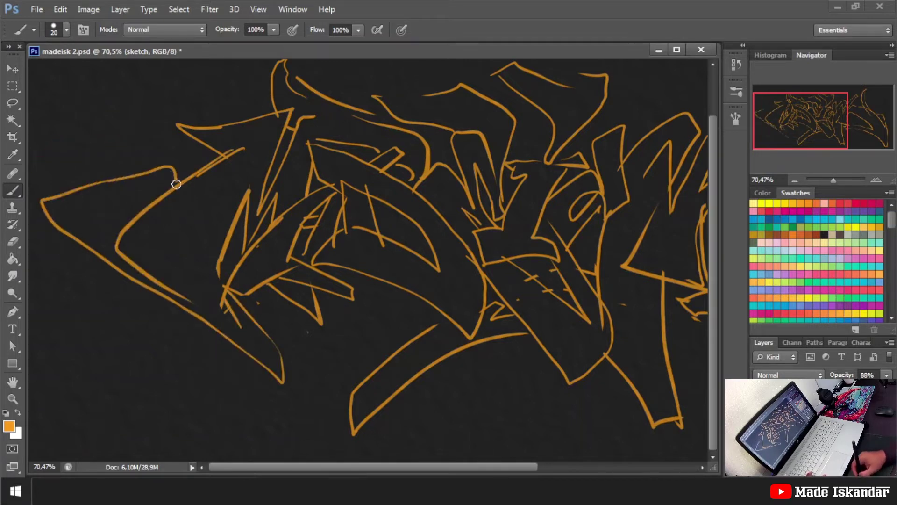
{"action": "left_click_drag", "start_coordinate": [194, 150], "coordinate": [135, 183]}
Step: Fade the sketch layer to 17% opacity and zoom in on the sketch's left end
{"action": "left_click_drag", "start_coordinate": [395, 164], "coordinate": [395, 147]}
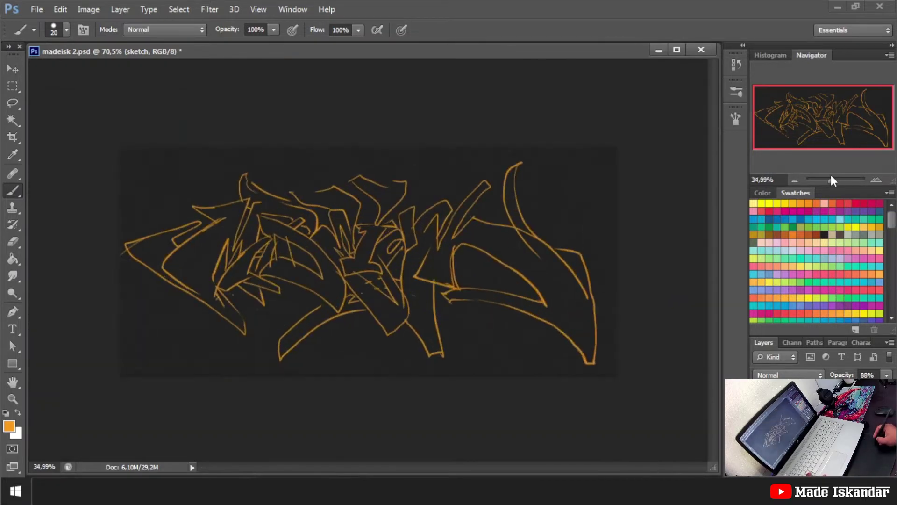
{"action": "type", "text": "17"}
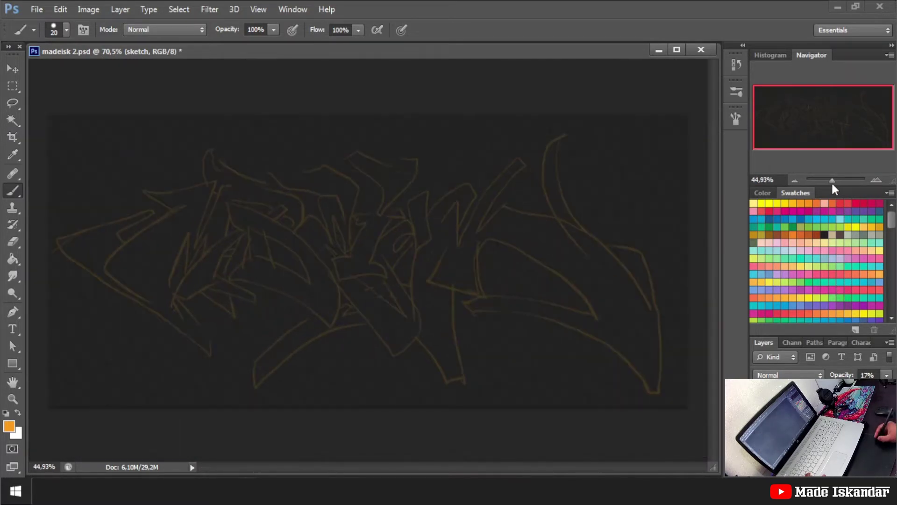
{"action": "left_click_drag", "start_coordinate": [835, 181], "coordinate": [834, 181]}
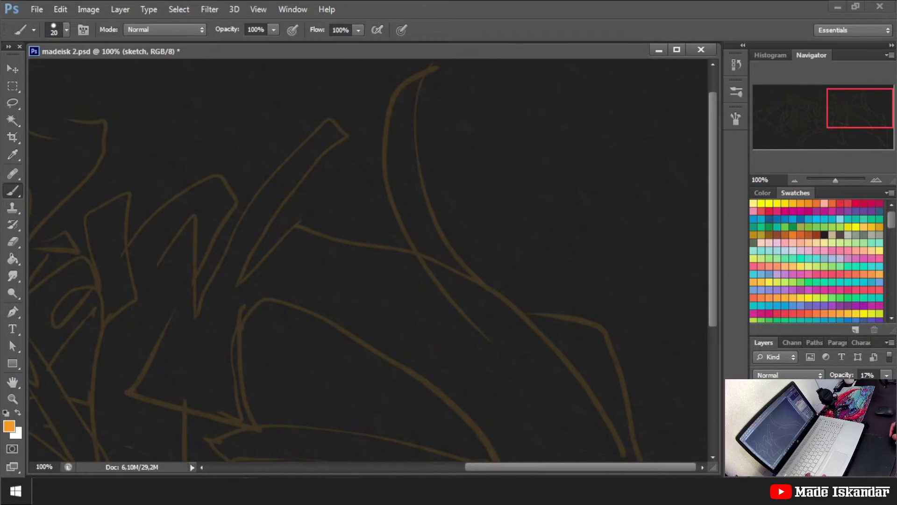
{"action": "mouse_move", "coordinate": [465, 185]}
{"action": "left_mouse_down"}
{"action": "mouse_move", "coordinate": [456, 226]}
{"action": "mouse_move", "coordinate": [527, 189]}
{"action": "mouse_move", "coordinate": [582, 206]}
{"action": "mouse_move", "coordinate": [545, 214]}
{"action": "left_mouse_up"}
{"action": "mouse_move", "coordinate": [524, 284]}
{"action": "left_mouse_down"}
{"action": "mouse_move", "coordinate": [518, 246]}
{"action": "mouse_move", "coordinate": [544, 273]}
{"action": "left_mouse_up"}
{"action": "left_click_drag", "start_coordinate": [835, 182], "coordinate": [836, 181]}
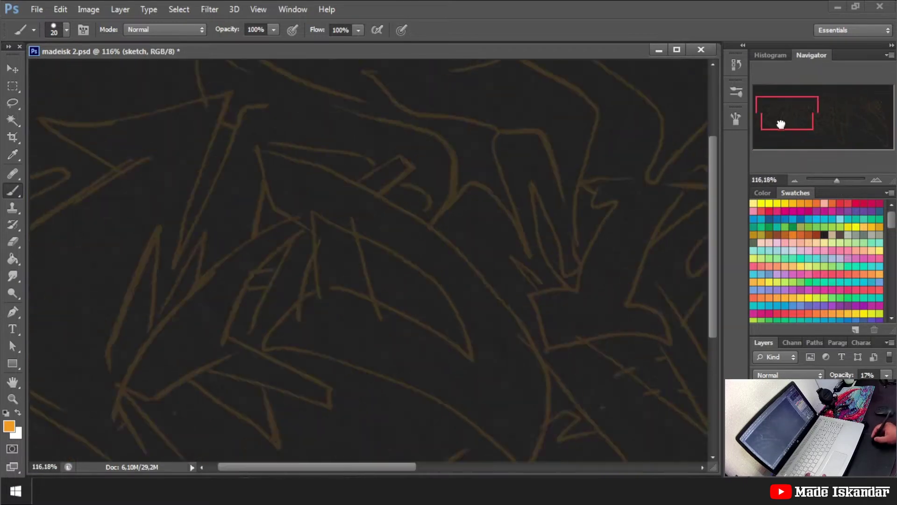
Step: Switch to the line layer and paint the first curved yellow outline stroke
{"action": "key", "text": "alt+bracketright"}
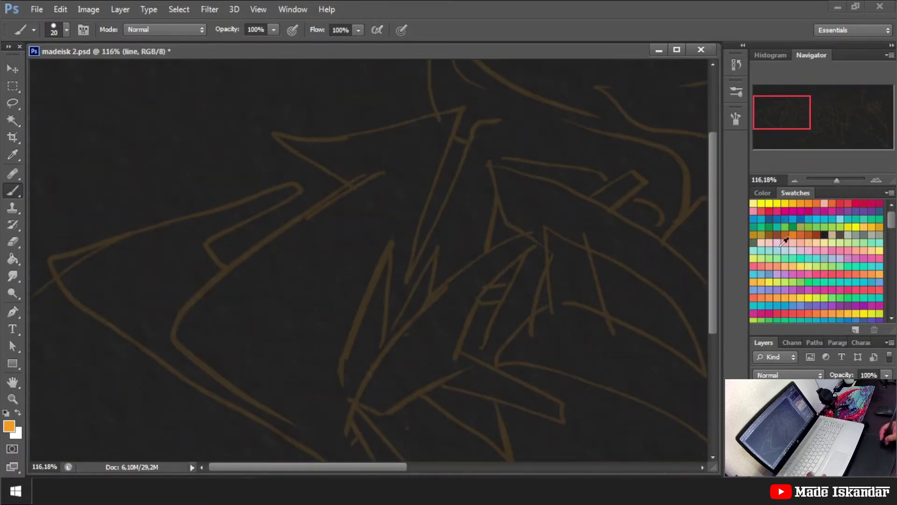
{"action": "scroll", "coordinate": [892, 267], "scroll_direction": "down", "scroll_amount": 3}
{"action": "scroll", "coordinate": [893, 266], "scroll_direction": "down", "scroll_amount": 3}
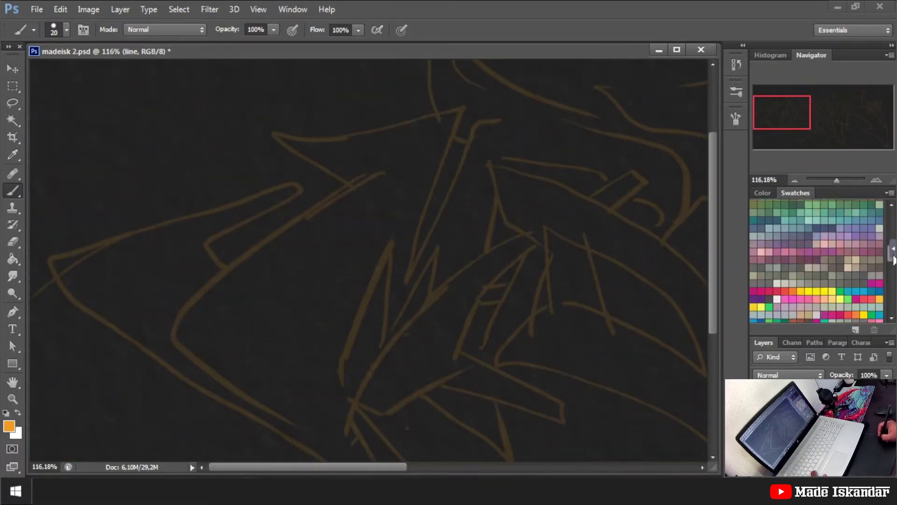
{"action": "scroll", "coordinate": [893, 267], "scroll_direction": "down", "scroll_amount": 3}
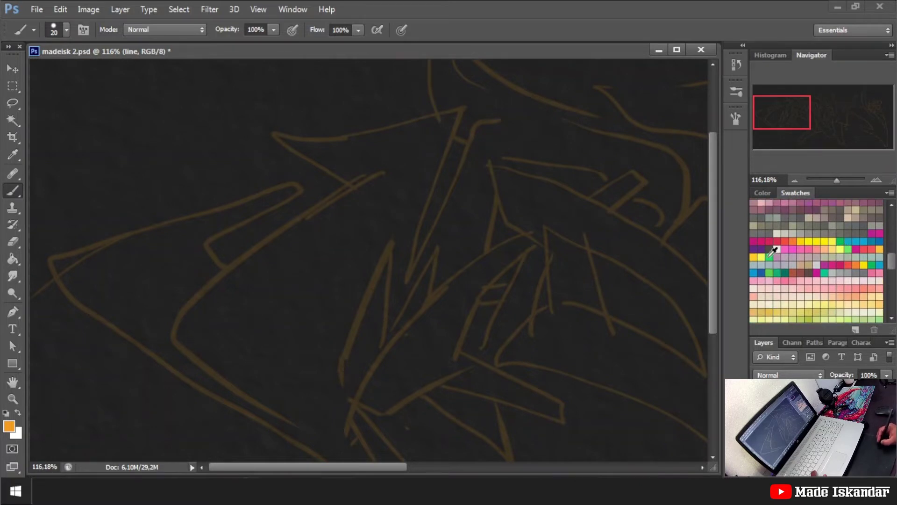
{"action": "left_click_drag", "start_coordinate": [380, 169], "coordinate": [269, 387]}
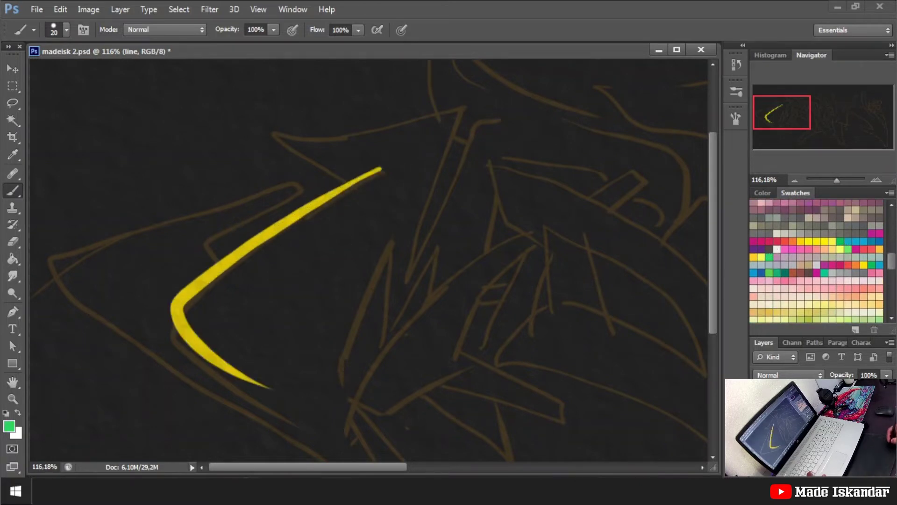
Step: Redraw the first letter's curved outline in green and start the next letter's tall stroke
{"action": "key", "text": "ctrl+z"}
{"action": "mouse_move", "coordinate": [384, 169]}
{"action": "left_mouse_down"}
{"action": "mouse_move", "coordinate": [201, 287]}
{"action": "mouse_move", "coordinate": [276, 382]}
{"action": "left_mouse_up"}
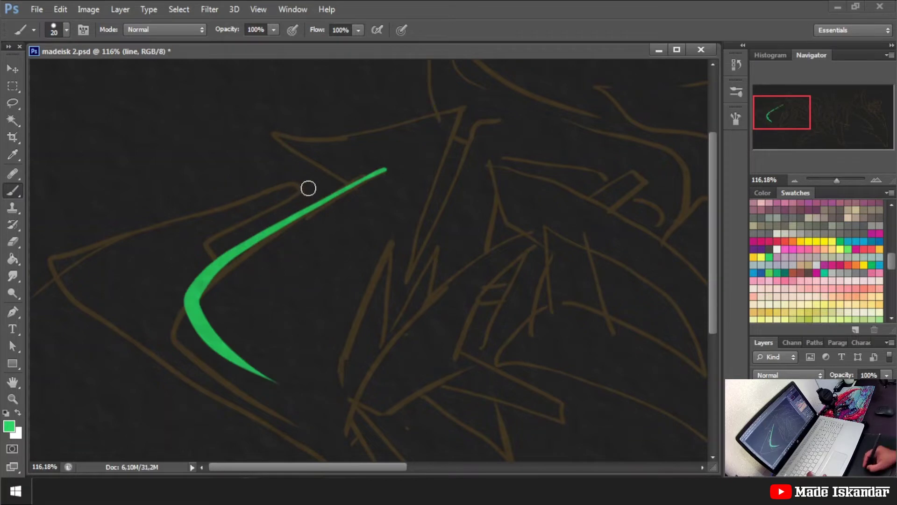
{"action": "left_click_drag", "start_coordinate": [307, 188], "coordinate": [213, 256]}
{"action": "left_click_drag", "start_coordinate": [352, 215], "coordinate": [355, 252]}
{"action": "left_click_drag", "start_coordinate": [462, 138], "coordinate": [417, 305]}
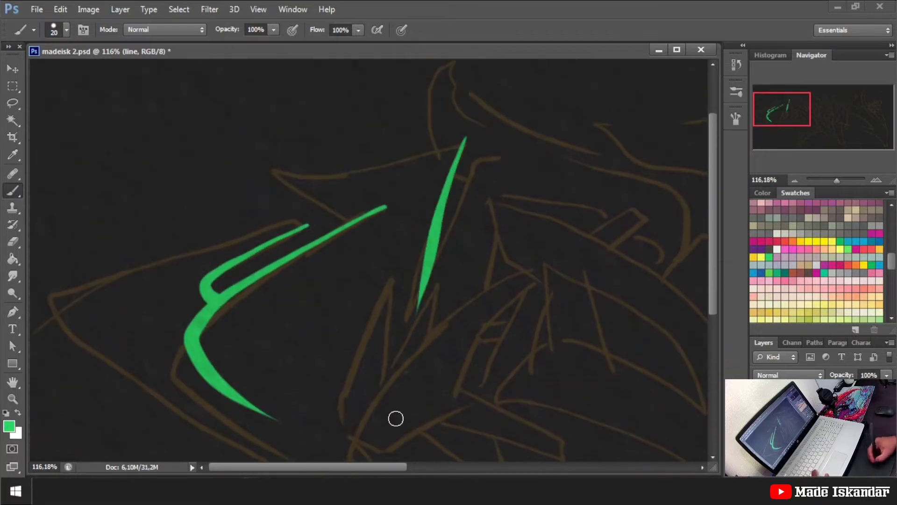
{"action": "key", "text": "ctrl+z"}
{"action": "mouse_move", "coordinate": [472, 137]}
{"action": "left_mouse_down"}
{"action": "mouse_move", "coordinate": [414, 304]}
{"action": "mouse_move", "coordinate": [443, 184]}
{"action": "mouse_move", "coordinate": [440, 237]}
{"action": "mouse_move", "coordinate": [524, 149]}
{"action": "left_mouse_up"}
{"action": "key", "text": "ctrl+z"}
{"action": "mouse_move", "coordinate": [431, 145]}
{"action": "left_mouse_down"}
{"action": "mouse_move", "coordinate": [458, 148]}
{"action": "mouse_move", "coordinate": [262, 163]}
{"action": "mouse_move", "coordinate": [344, 229]}
{"action": "left_mouse_up"}
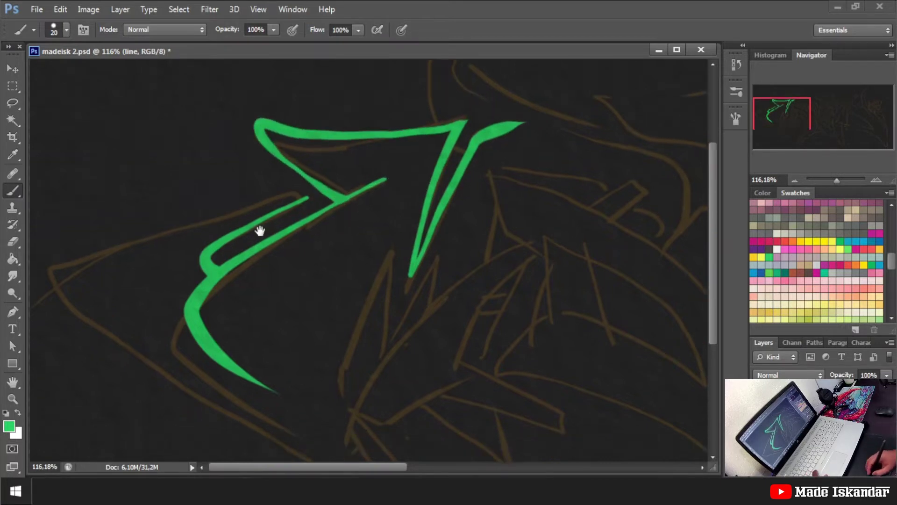
Step: Trace long green strokes down toward the letter's lower tip, redoing one
{"action": "scroll", "coordinate": [261, 231], "scroll_direction": "down", "scroll_amount": 5}
{"action": "left_click_drag", "start_coordinate": [307, 131], "coordinate": [103, 279]}
{"action": "scroll", "coordinate": [250, 220], "scroll_direction": "down", "scroll_amount": 5}
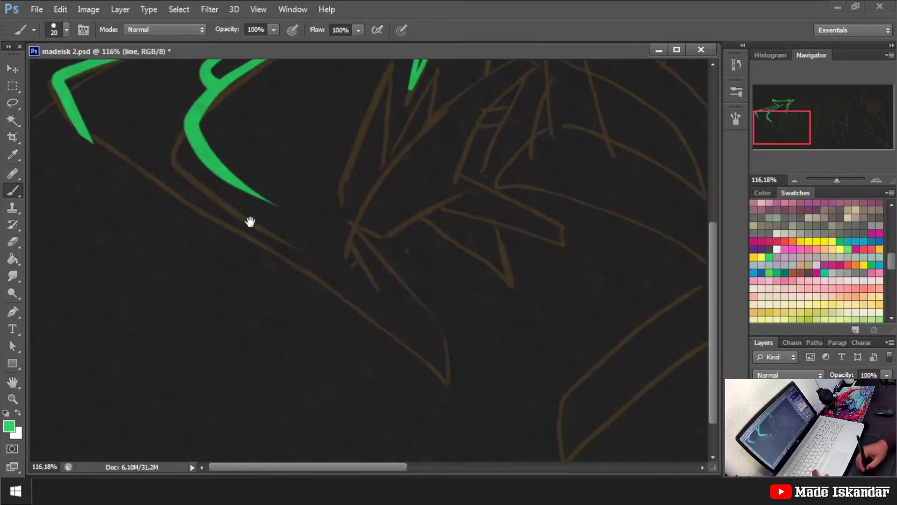
{"action": "left_click_drag", "start_coordinate": [89, 138], "coordinate": [465, 351]}
{"action": "mouse_move", "coordinate": [351, 221]}
{"action": "left_mouse_down"}
{"action": "mouse_move", "coordinate": [450, 320]}
{"action": "mouse_move", "coordinate": [467, 374]}
{"action": "left_mouse_up"}
{"action": "key", "text": "ctrl+z"}
{"action": "left_click_drag", "start_coordinate": [352, 229], "coordinate": [467, 369]}
Step: Ink the zig-zag letter stroke and a tapered stroke beside it
{"action": "scroll", "coordinate": [445, 224], "scroll_direction": "up", "scroll_amount": 6}
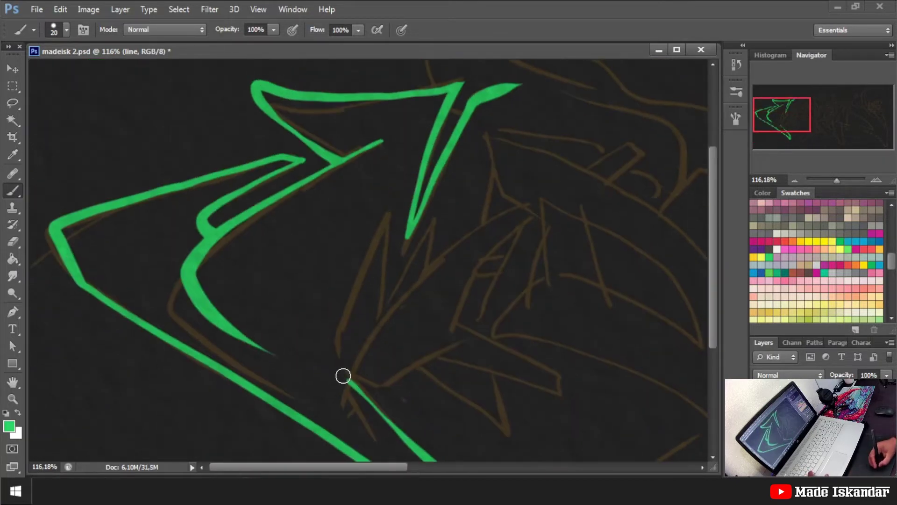
{"action": "mouse_move", "coordinate": [346, 378]}
{"action": "left_mouse_down"}
{"action": "mouse_move", "coordinate": [393, 208]}
{"action": "mouse_move", "coordinate": [367, 254]}
{"action": "mouse_move", "coordinate": [338, 386]}
{"action": "left_mouse_up"}
{"action": "key", "text": "ctrl+z"}
{"action": "left_click_drag", "start_coordinate": [393, 210], "coordinate": [372, 343]}
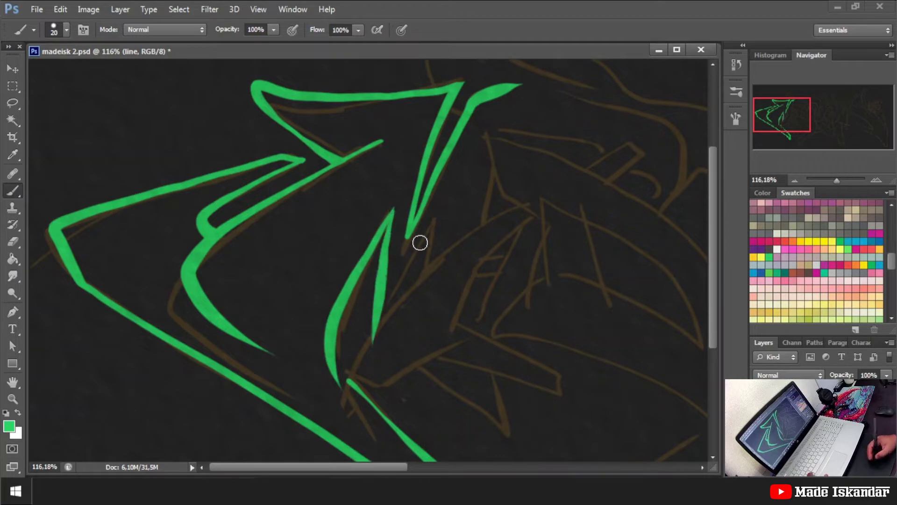
{"action": "mouse_move", "coordinate": [437, 222]}
{"action": "left_mouse_down"}
{"action": "mouse_move", "coordinate": [367, 336]}
{"action": "mouse_move", "coordinate": [395, 311]}
{"action": "mouse_move", "coordinate": [399, 218]}
{"action": "left_mouse_up"}
{"action": "key", "text": "ctrl+z"}
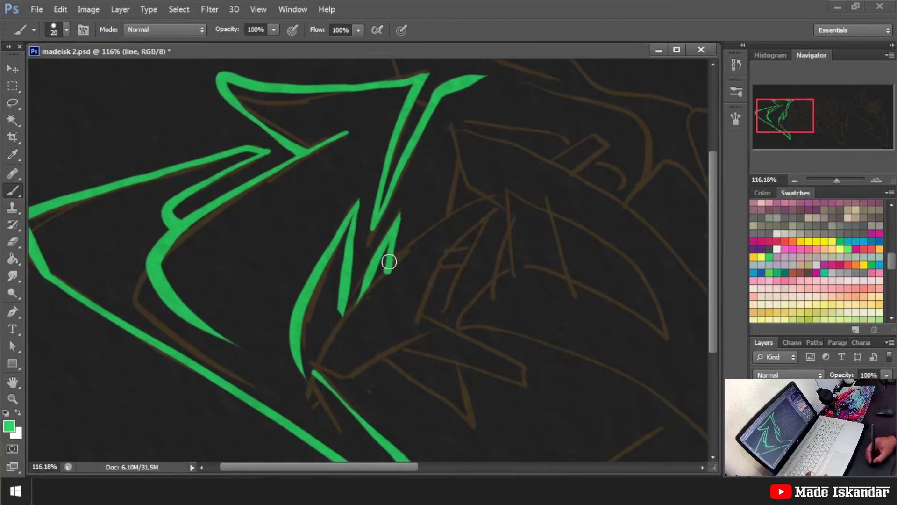
{"action": "key", "text": "ctrl+z"}
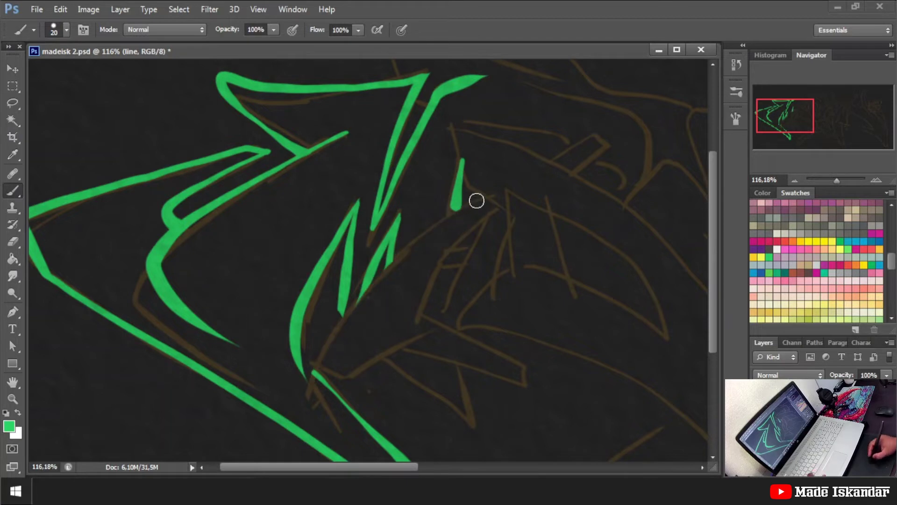
Step: Outline the letter's long middle diagonal and its pointed lower part in green
{"action": "mouse_move", "coordinate": [481, 197]}
{"action": "left_mouse_down"}
{"action": "mouse_move", "coordinate": [344, 317]}
{"action": "mouse_move", "coordinate": [309, 374]}
{"action": "left_mouse_up"}
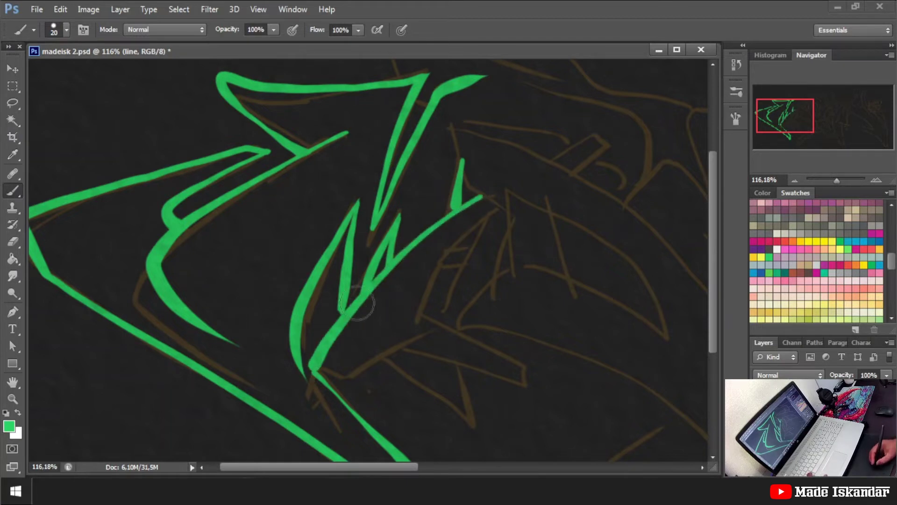
{"action": "left_click_drag", "start_coordinate": [436, 186], "coordinate": [503, 177]}
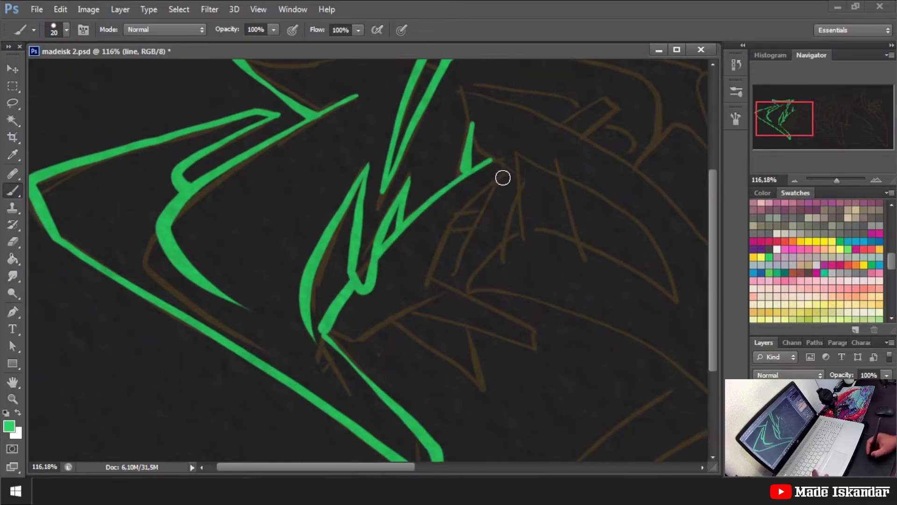
{"action": "left_click_drag", "start_coordinate": [476, 309], "coordinate": [459, 282]}
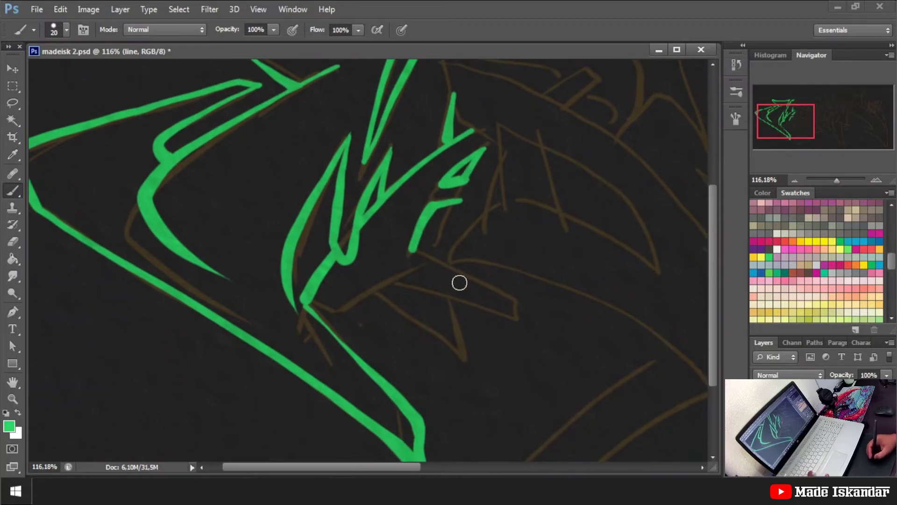
{"action": "mouse_move", "coordinate": [335, 314]}
{"action": "left_mouse_down"}
{"action": "mouse_move", "coordinate": [402, 277]}
{"action": "mouse_move", "coordinate": [523, 316]}
{"action": "left_mouse_up"}
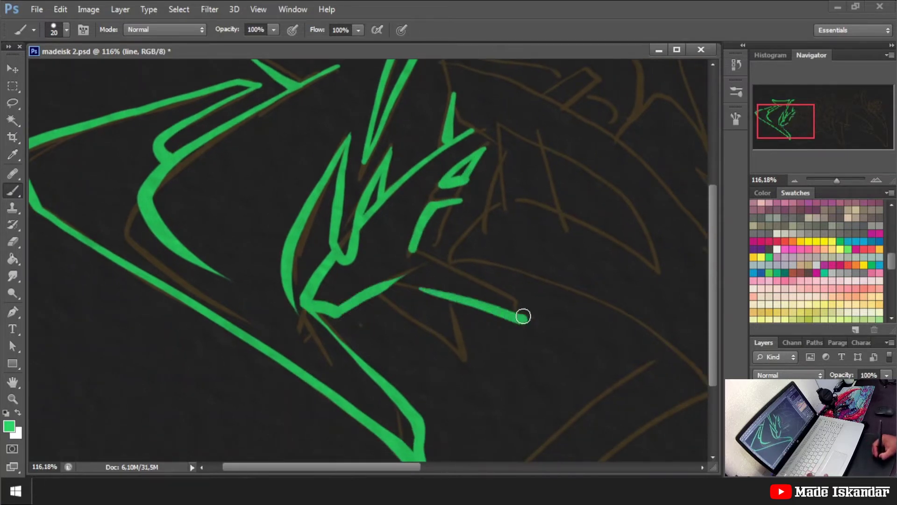
{"action": "left_click_drag", "start_coordinate": [447, 262], "coordinate": [532, 295]}
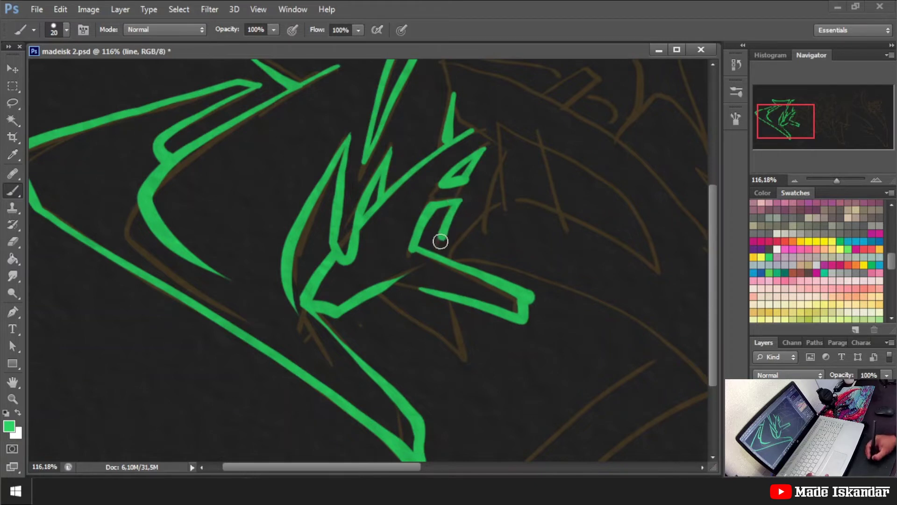
{"action": "mouse_move", "coordinate": [384, 291]}
{"action": "left_mouse_down"}
{"action": "mouse_move", "coordinate": [483, 373]}
{"action": "mouse_move", "coordinate": [468, 309]}
{"action": "left_mouse_up"}
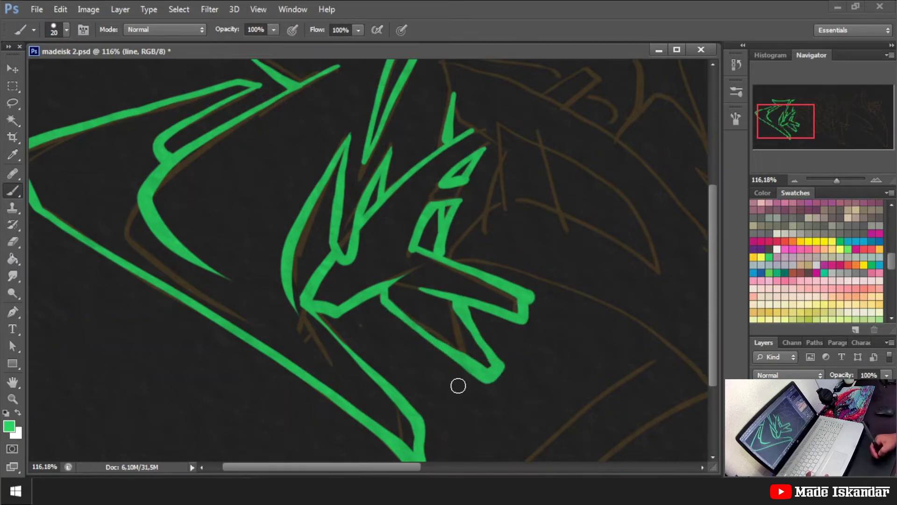
{"action": "mouse_move", "coordinate": [512, 155]}
{"action": "left_mouse_down"}
{"action": "mouse_move", "coordinate": [445, 250]}
{"action": "mouse_move", "coordinate": [413, 323]}
{"action": "mouse_move", "coordinate": [453, 291]}
{"action": "left_mouse_up"}
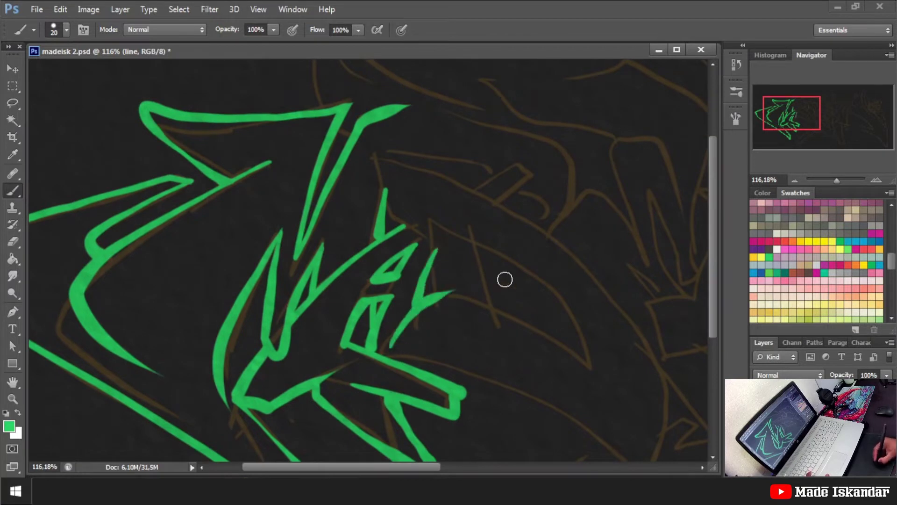
Step: Start the next letter, outlining its curved leaf shape and a long lower jaw edge
{"action": "left_click_drag", "start_coordinate": [469, 232], "coordinate": [494, 293]}
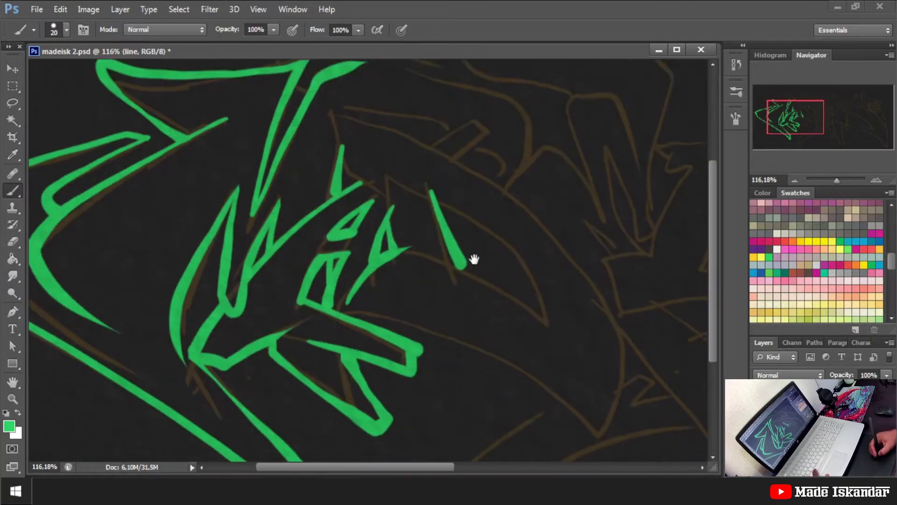
{"action": "scroll", "coordinate": [444, 236], "scroll_direction": "down", "scroll_amount": 3}
{"action": "left_click_drag", "start_coordinate": [426, 179], "coordinate": [552, 313]}
{"action": "left_click_drag", "start_coordinate": [414, 240], "coordinate": [551, 315]}
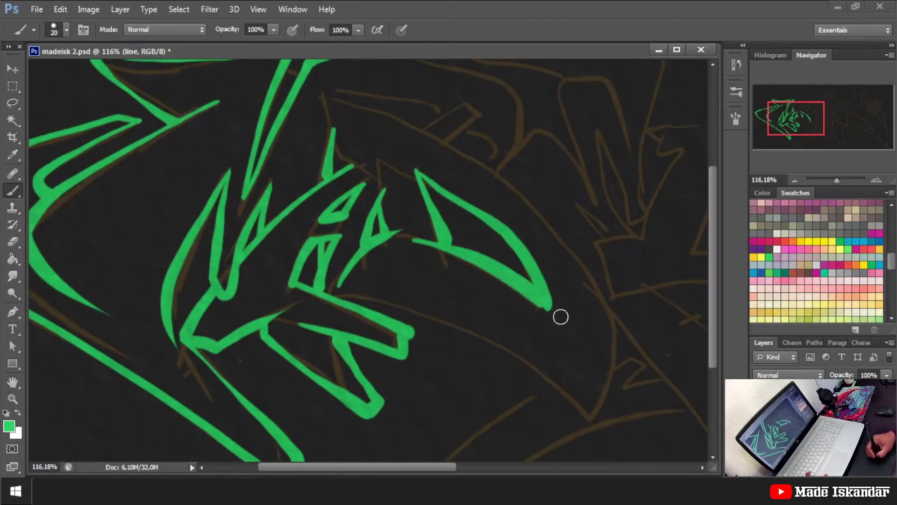
{"action": "scroll", "coordinate": [537, 290], "scroll_direction": "down", "scroll_amount": 3}
{"action": "left_click_drag", "start_coordinate": [499, 164], "coordinate": [551, 265]}
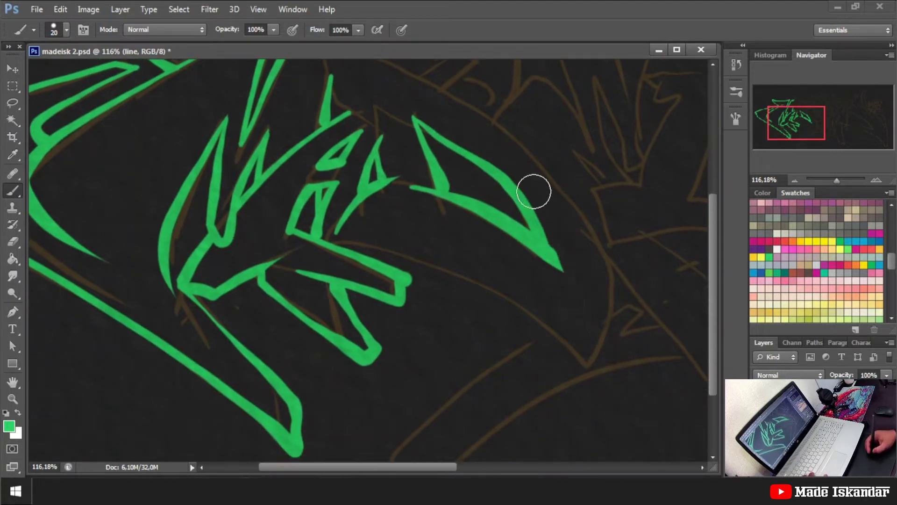
{"action": "left_click_drag", "start_coordinate": [501, 172], "coordinate": [556, 268]}
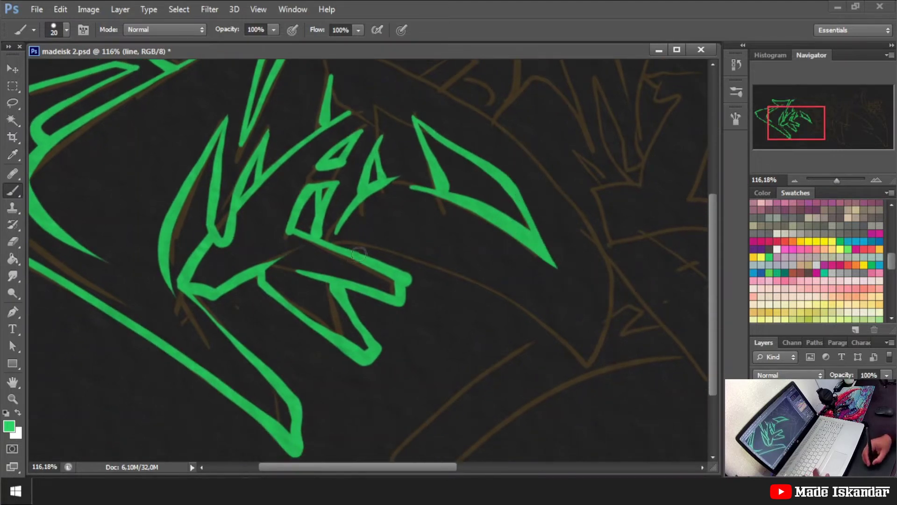
{"action": "left_click_drag", "start_coordinate": [358, 255], "coordinate": [600, 367]}
Step: Trace a green outline edge over the sketch with a thick return stroke at the tip
{"action": "scroll", "coordinate": [301, 204], "scroll_direction": "up", "scroll_amount": 6}
{"action": "scroll", "coordinate": [327, 148], "scroll_direction": "up", "scroll_amount": 1}
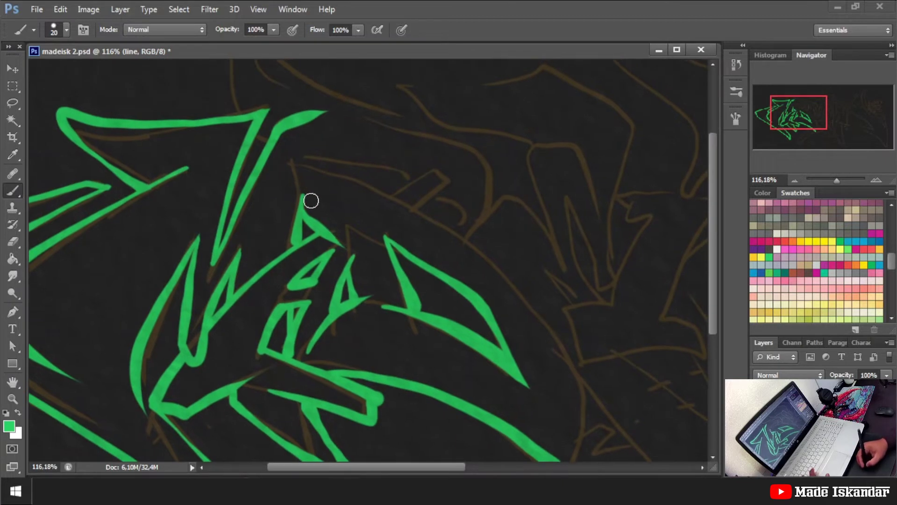
{"action": "left_click_drag", "start_coordinate": [301, 201], "coordinate": [357, 187]}
{"action": "key", "text": "ctrl+z"}
{"action": "left_click_drag", "start_coordinate": [298, 206], "coordinate": [433, 220]}
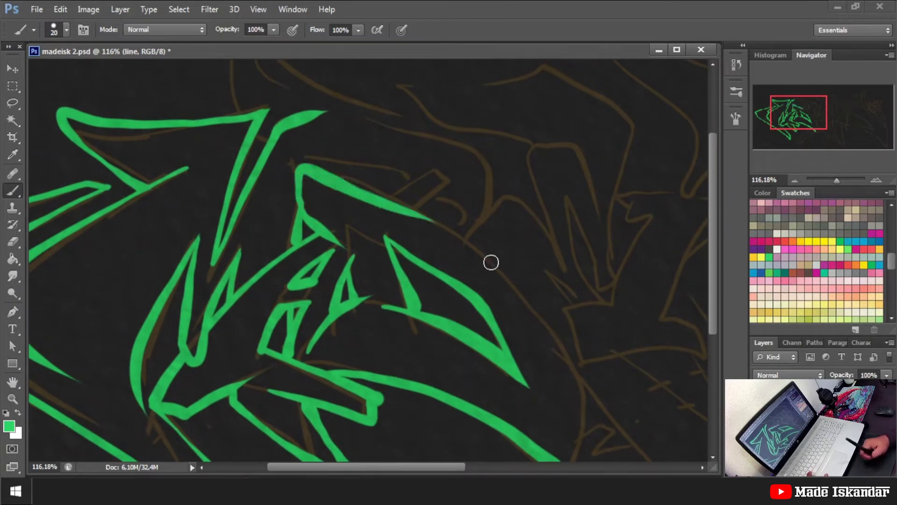
{"action": "left_click_drag", "start_coordinate": [450, 165], "coordinate": [409, 220]}
{"action": "scroll", "coordinate": [328, 209], "scroll_direction": "up", "scroll_amount": 2}
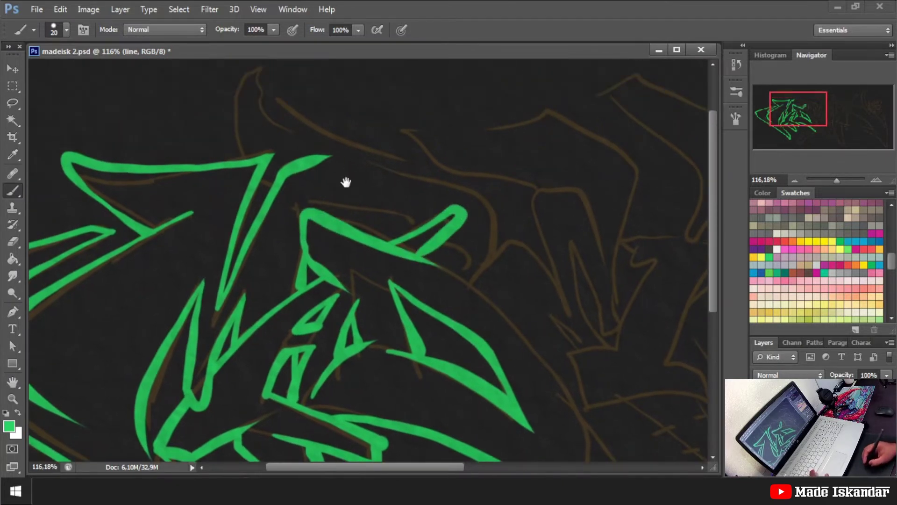
{"action": "left_click_drag", "start_coordinate": [345, 182], "coordinate": [349, 205]}
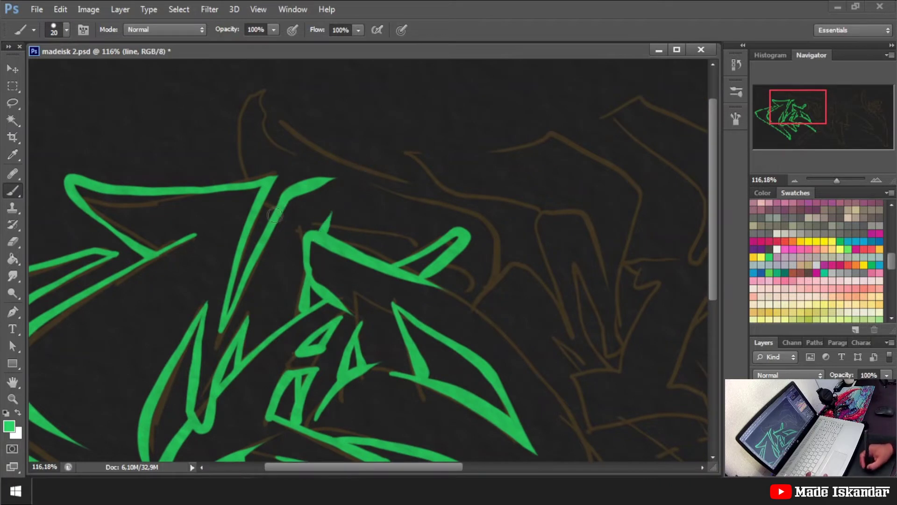
Step: Trace the long edge from the top tip down-right and add short strokes at its end
{"action": "mouse_move", "coordinate": [236, 168]}
{"action": "left_mouse_down"}
{"action": "mouse_move", "coordinate": [251, 88]}
{"action": "mouse_move", "coordinate": [231, 159]}
{"action": "left_mouse_up"}
{"action": "key", "text": "ctrl+z"}
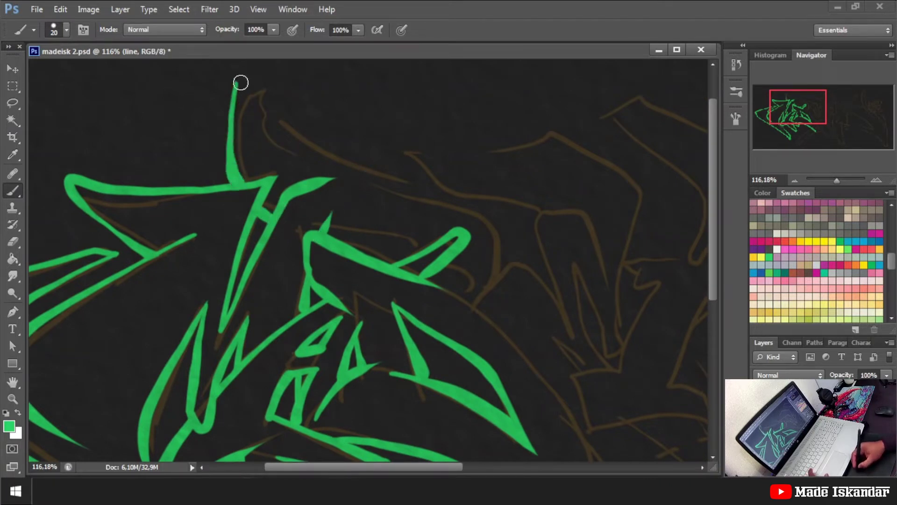
{"action": "left_click_drag", "start_coordinate": [241, 82], "coordinate": [502, 278]}
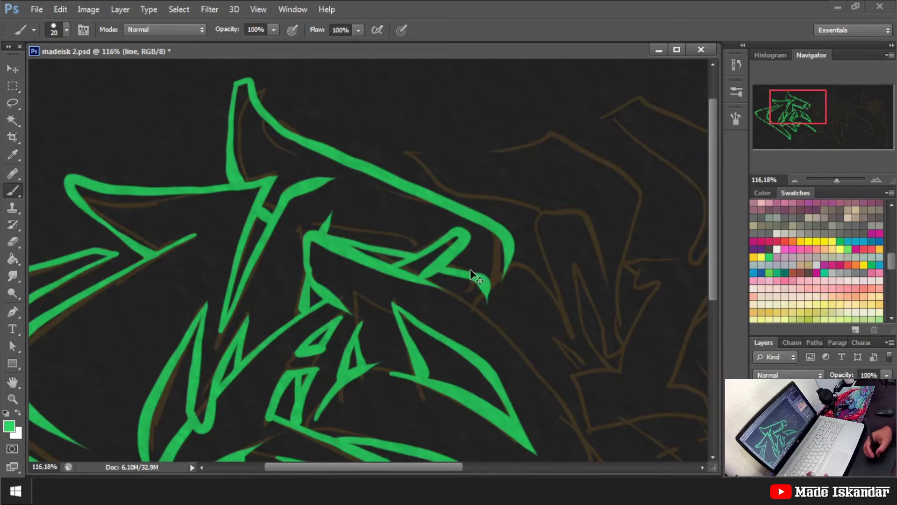
{"action": "left_click_drag", "start_coordinate": [451, 284], "coordinate": [394, 126]}
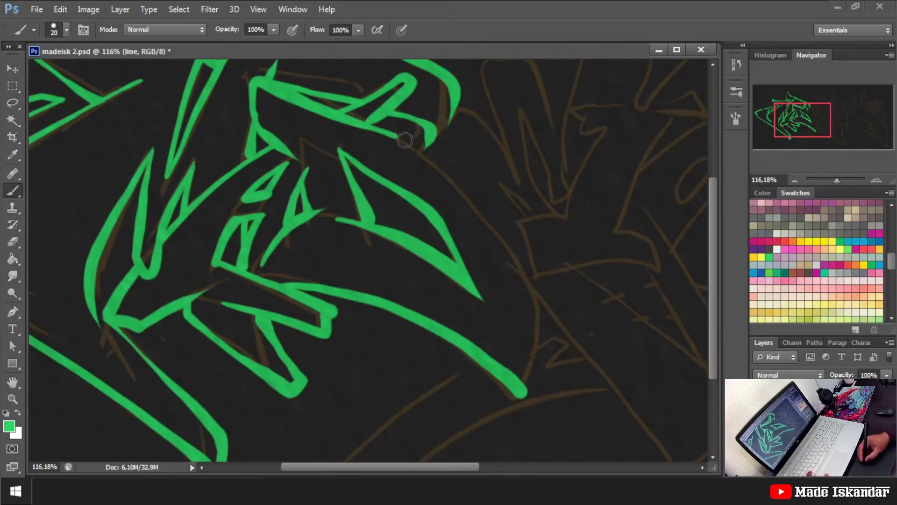
{"action": "left_click_drag", "start_coordinate": [517, 194], "coordinate": [511, 105]}
{"action": "left_click_drag", "start_coordinate": [514, 304], "coordinate": [530, 272]}
{"action": "left_click_drag", "start_coordinate": [575, 127], "coordinate": [556, 244]}
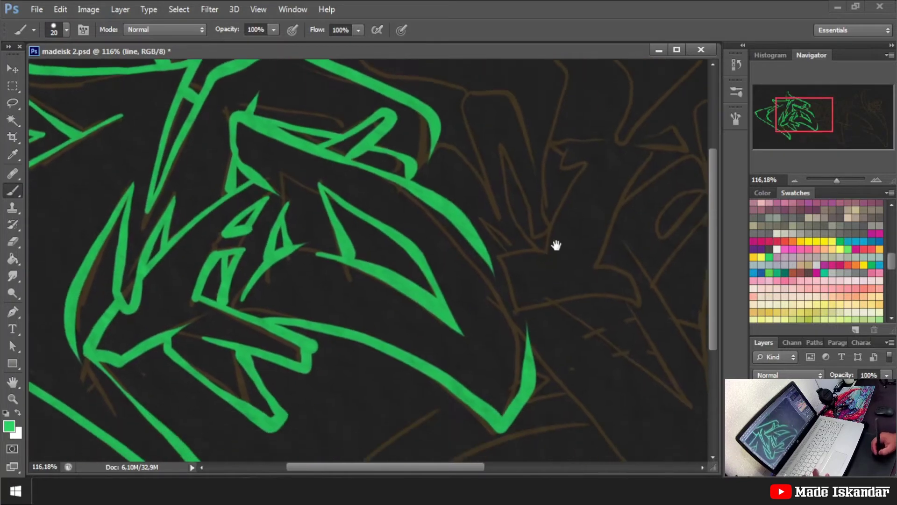
{"action": "mouse_move", "coordinate": [399, 168]}
{"action": "left_mouse_down"}
{"action": "mouse_move", "coordinate": [377, 239]}
{"action": "mouse_move", "coordinate": [459, 247]}
{"action": "left_mouse_up"}
{"action": "key", "text": "ctrl+z"}
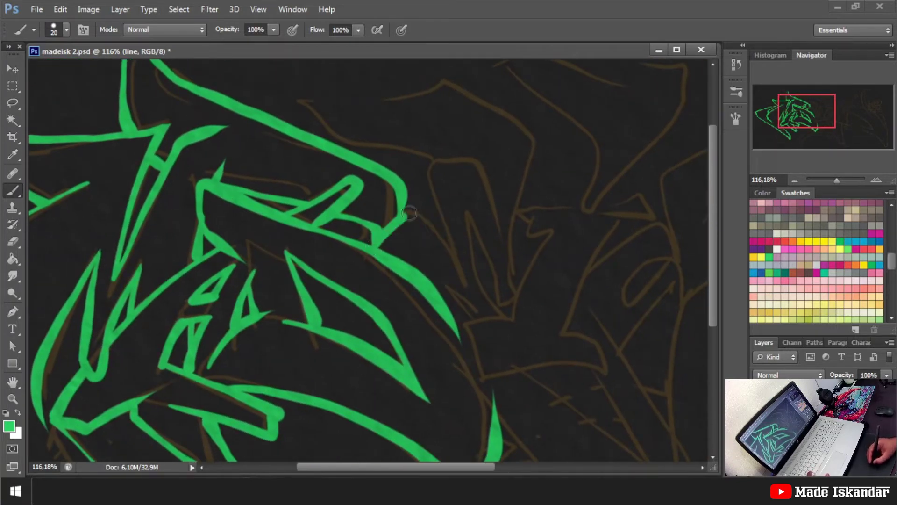
{"action": "left_click_drag", "start_coordinate": [378, 239], "coordinate": [465, 281]}
Step: Attempt the rising curve and the upward stroke from the lower curve, undoing each try
{"action": "left_click_drag", "start_coordinate": [455, 248], "coordinate": [437, 148]}
{"action": "key", "text": "ctrl+z"}
{"action": "mouse_move", "coordinate": [437, 215]}
{"action": "left_mouse_down"}
{"action": "mouse_move", "coordinate": [497, 119]}
{"action": "mouse_move", "coordinate": [497, 191]}
{"action": "mouse_move", "coordinate": [479, 158]}
{"action": "mouse_move", "coordinate": [467, 261]}
{"action": "left_mouse_up"}
{"action": "key", "text": "ctrl+z"}
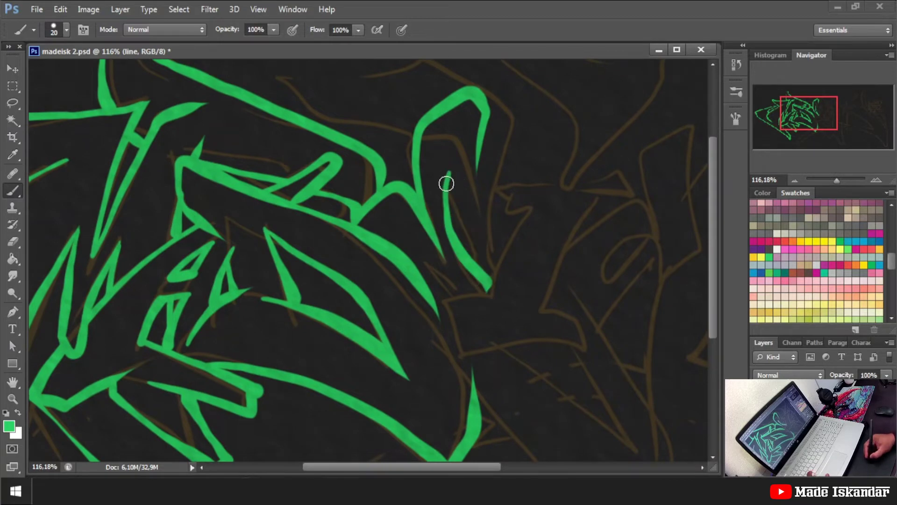
{"action": "mouse_move", "coordinate": [449, 173]}
{"action": "left_mouse_down"}
{"action": "mouse_move", "coordinate": [491, 286]}
{"action": "mouse_move", "coordinate": [514, 89]}
{"action": "left_mouse_up"}
{"action": "key", "text": "ctrl+z"}
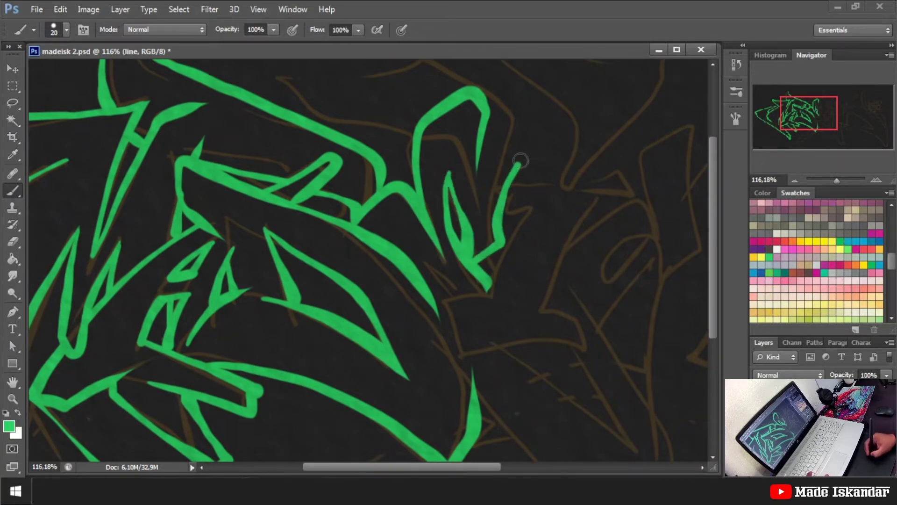
{"action": "left_click_drag", "start_coordinate": [516, 155], "coordinate": [524, 250]}
{"action": "key", "text": "ctrl+z"}
{"action": "mouse_move", "coordinate": [483, 357]}
{"action": "left_mouse_down"}
{"action": "mouse_move", "coordinate": [548, 213]}
{"action": "mouse_move", "coordinate": [355, 93]}
{"action": "mouse_move", "coordinate": [421, 262]}
{"action": "mouse_move", "coordinate": [502, 323]}
{"action": "mouse_move", "coordinate": [545, 192]}
{"action": "mouse_move", "coordinate": [262, 120]}
{"action": "mouse_move", "coordinate": [402, 251]}
{"action": "left_mouse_up"}
{"action": "key", "text": "ctrl+z"}
{"action": "key", "text": "ctrl+z"}
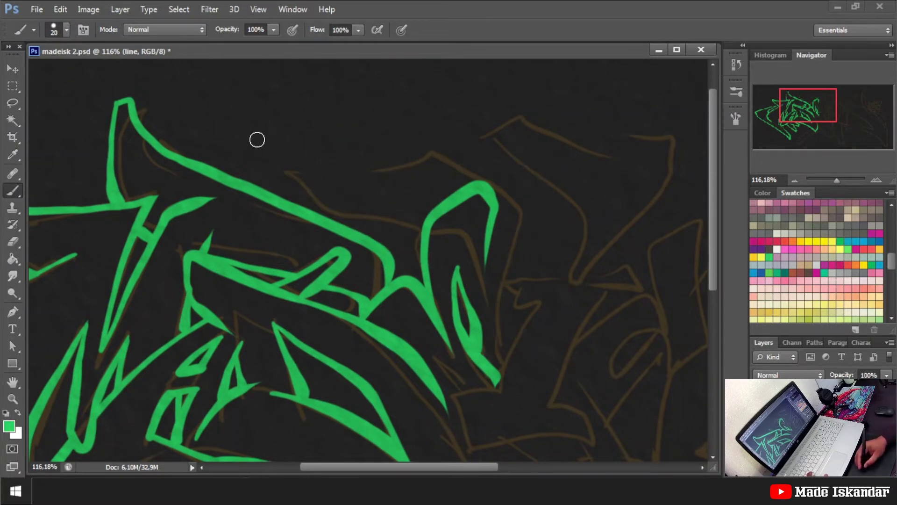
Step: Outline the letter from its top-left point down-right and extend the hook stroke
{"action": "left_click_drag", "start_coordinate": [259, 140], "coordinate": [421, 248]}
{"action": "mouse_move", "coordinate": [268, 117]}
{"action": "left_mouse_down"}
{"action": "mouse_move", "coordinate": [539, 181]}
{"action": "mouse_move", "coordinate": [565, 224]}
{"action": "mouse_move", "coordinate": [491, 341]}
{"action": "left_mouse_up"}
{"action": "scroll", "coordinate": [531, 324], "scroll_direction": "down", "scroll_amount": 3}
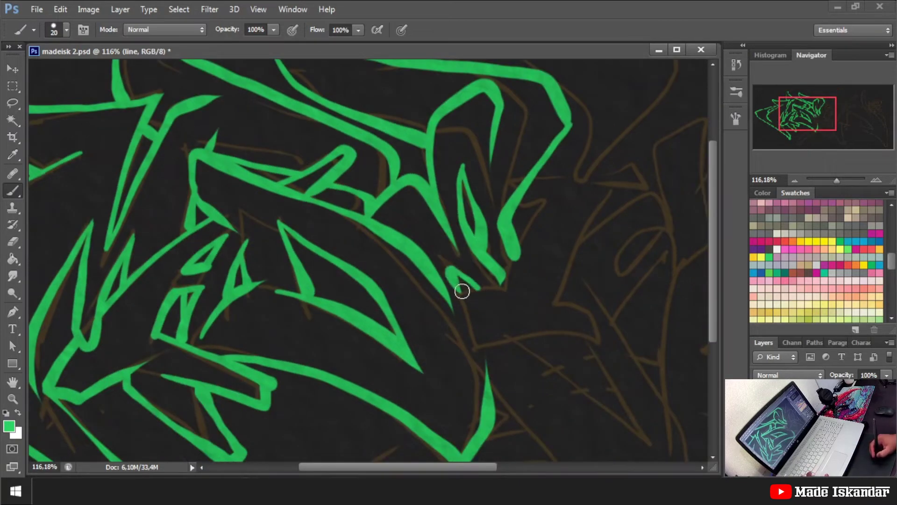
{"action": "left_click_drag", "start_coordinate": [456, 286], "coordinate": [540, 357]}
{"action": "left_click_drag", "start_coordinate": [540, 326], "coordinate": [485, 250]}
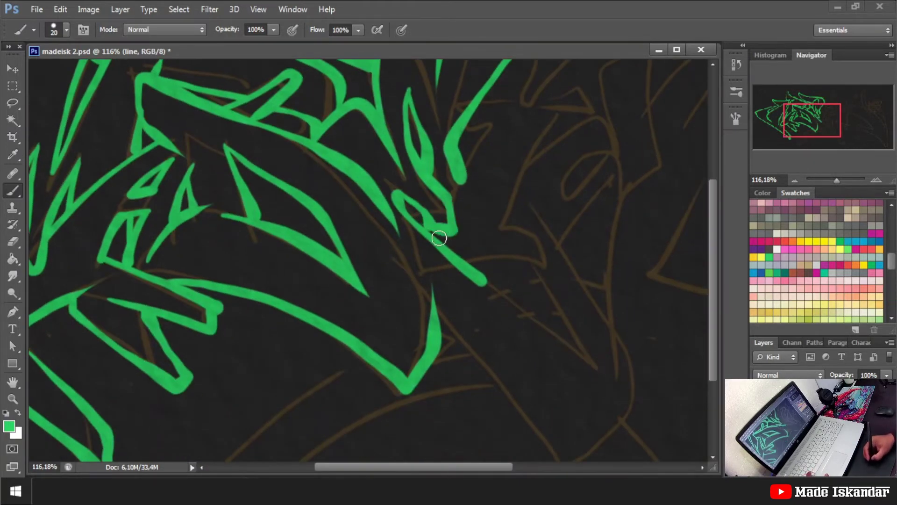
{"action": "left_click_drag", "start_coordinate": [427, 223], "coordinate": [384, 313]}
{"action": "mouse_move", "coordinate": [431, 257]}
{"action": "left_mouse_down"}
{"action": "mouse_move", "coordinate": [464, 204]}
{"action": "mouse_move", "coordinate": [512, 212]}
{"action": "mouse_move", "coordinate": [428, 341]}
{"action": "mouse_move", "coordinate": [429, 159]}
{"action": "left_mouse_up"}
Step: Add the V stroke below the hook and extend green outline strokes down-right
{"action": "mouse_move", "coordinate": [518, 201]}
{"action": "left_mouse_down"}
{"action": "mouse_move", "coordinate": [481, 260]}
{"action": "mouse_move", "coordinate": [436, 232]}
{"action": "left_mouse_up"}
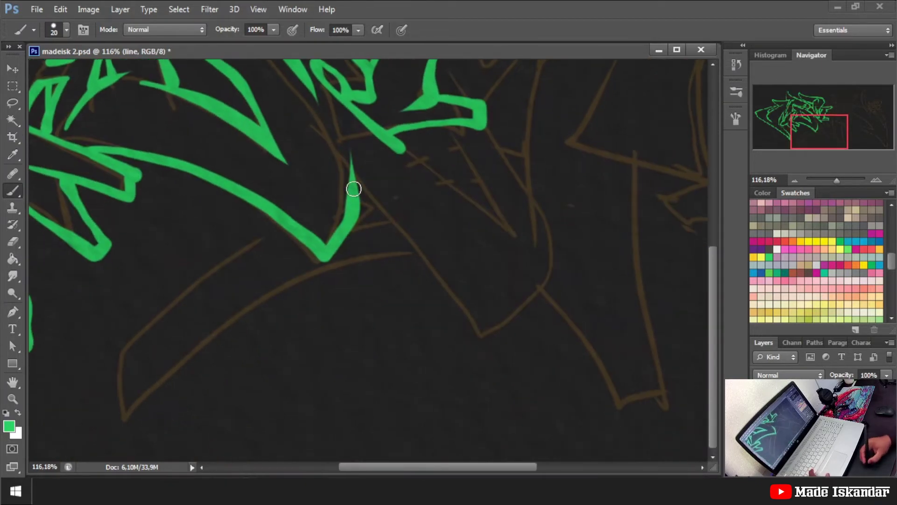
{"action": "mouse_move", "coordinate": [353, 188]}
{"action": "left_mouse_down"}
{"action": "mouse_move", "coordinate": [472, 334]}
{"action": "mouse_move", "coordinate": [439, 463]}
{"action": "left_mouse_up"}
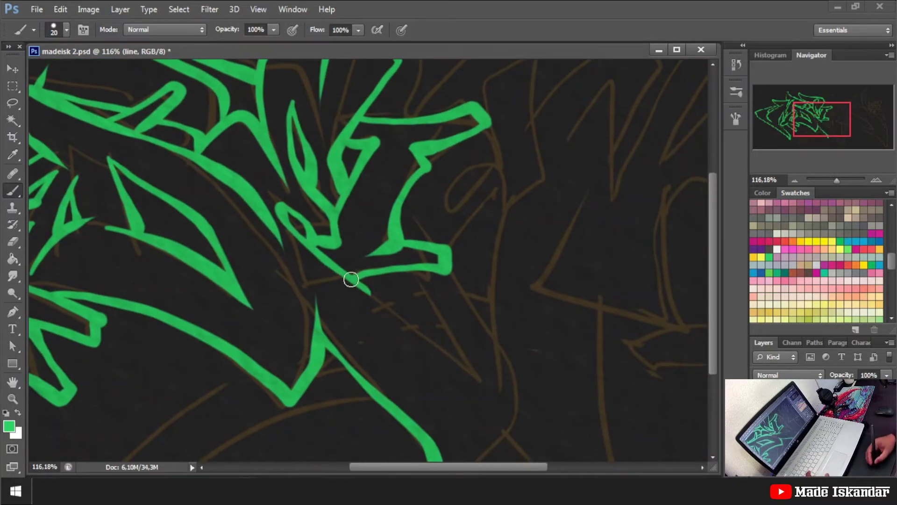
{"action": "left_click_drag", "start_coordinate": [351, 279], "coordinate": [486, 397]}
{"action": "mouse_move", "coordinate": [490, 260]}
{"action": "left_mouse_down"}
{"action": "mouse_move", "coordinate": [457, 364]}
{"action": "mouse_move", "coordinate": [413, 234]}
{"action": "mouse_move", "coordinate": [457, 337]}
{"action": "left_mouse_up"}
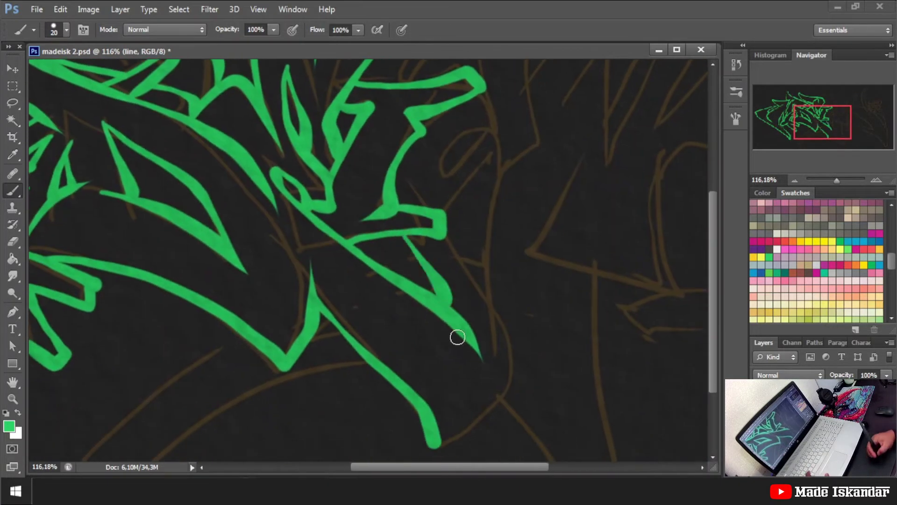
{"action": "mouse_move", "coordinate": [451, 240]}
{"action": "left_mouse_down"}
{"action": "mouse_move", "coordinate": [539, 365]}
{"action": "mouse_move", "coordinate": [583, 249]}
{"action": "mouse_move", "coordinate": [427, 358]}
{"action": "mouse_move", "coordinate": [481, 285]}
{"action": "left_mouse_up"}
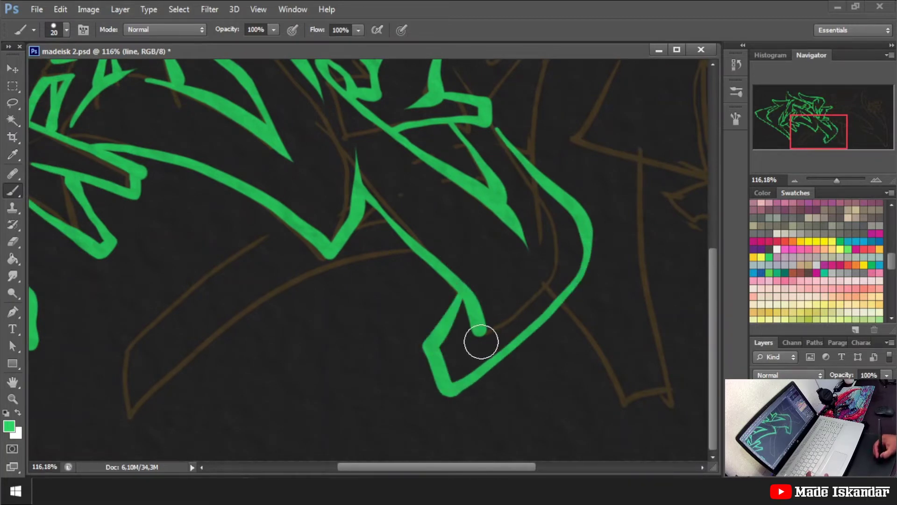
{"action": "mouse_move", "coordinate": [836, 180]}
{"action": "left_mouse_down"}
{"action": "mouse_move", "coordinate": [815, 180]}
{"action": "mouse_move", "coordinate": [839, 177]}
{"action": "left_mouse_up"}
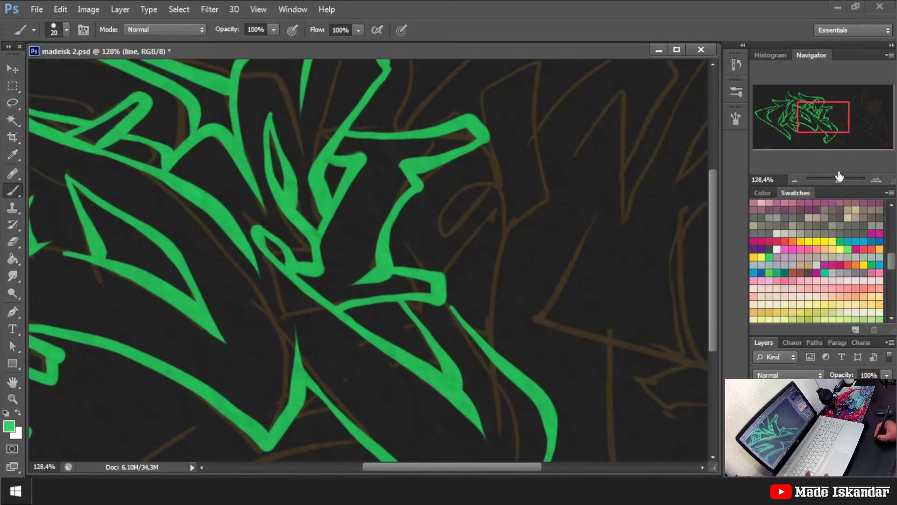
Step: Outline the next letter with an oval loop and strokes to the right of it
{"action": "mouse_move", "coordinate": [448, 224]}
{"action": "left_mouse_down"}
{"action": "mouse_move", "coordinate": [545, 240]}
{"action": "mouse_move", "coordinate": [447, 136]}
{"action": "mouse_move", "coordinate": [435, 206]}
{"action": "mouse_move", "coordinate": [422, 168]}
{"action": "mouse_move", "coordinate": [422, 176]}
{"action": "mouse_move", "coordinate": [472, 199]}
{"action": "left_mouse_up"}
{"action": "mouse_move", "coordinate": [447, 161]}
{"action": "left_mouse_down"}
{"action": "mouse_move", "coordinate": [506, 84]}
{"action": "mouse_move", "coordinate": [457, 242]}
{"action": "left_mouse_up"}
{"action": "left_click_drag", "start_coordinate": [443, 208], "coordinate": [340, 268]}
{"action": "mouse_move", "coordinate": [411, 138]}
{"action": "left_mouse_down"}
{"action": "mouse_move", "coordinate": [544, 117]}
{"action": "mouse_move", "coordinate": [477, 233]}
{"action": "left_mouse_up"}
{"action": "left_click_drag", "start_coordinate": [491, 154], "coordinate": [477, 130]}
{"action": "left_click_drag", "start_coordinate": [402, 187], "coordinate": [451, 280]}
Step: Add the long downward stroke, a lower-right stroke, and a long curved outline stroke
{"action": "left_click_drag", "start_coordinate": [508, 224], "coordinate": [527, 113]}
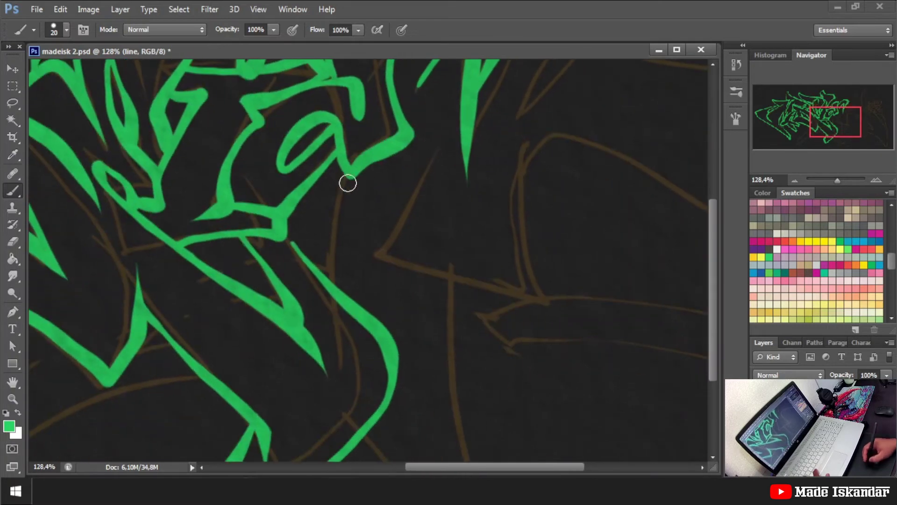
{"action": "left_click_drag", "start_coordinate": [346, 182], "coordinate": [355, 299]}
{"action": "mouse_move", "coordinate": [469, 197]}
{"action": "left_mouse_down"}
{"action": "mouse_move", "coordinate": [469, 128]}
{"action": "mouse_move", "coordinate": [535, 358]}
{"action": "left_mouse_up"}
{"action": "scroll", "coordinate": [535, 358], "scroll_direction": "down", "scroll_amount": 3}
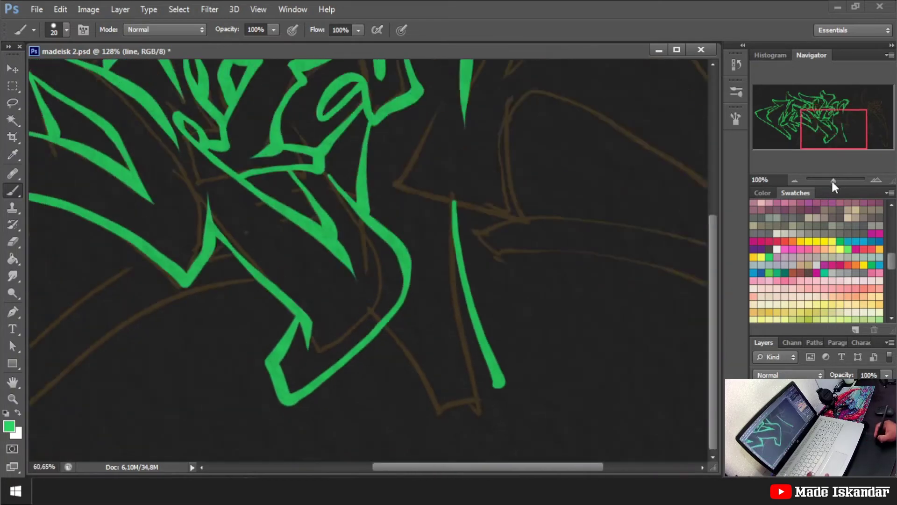
{"action": "scroll", "coordinate": [535, 359], "scroll_direction": "down", "scroll_amount": 2}
{"action": "scroll", "coordinate": [514, 358], "scroll_direction": "up", "scroll_amount": 2}
{"action": "scroll", "coordinate": [488, 358], "scroll_direction": "up", "scroll_amount": 2}
{"action": "mouse_move", "coordinate": [491, 329]}
{"action": "left_mouse_down"}
{"action": "mouse_move", "coordinate": [539, 415]}
{"action": "mouse_move", "coordinate": [594, 391]}
{"action": "left_mouse_up"}
{"action": "left_click_drag", "start_coordinate": [463, 260], "coordinate": [626, 260]}
{"action": "mouse_move", "coordinate": [539, 301]}
{"action": "left_mouse_down"}
{"action": "mouse_move", "coordinate": [304, 388]}
{"action": "mouse_move", "coordinate": [437, 268]}
{"action": "left_mouse_up"}
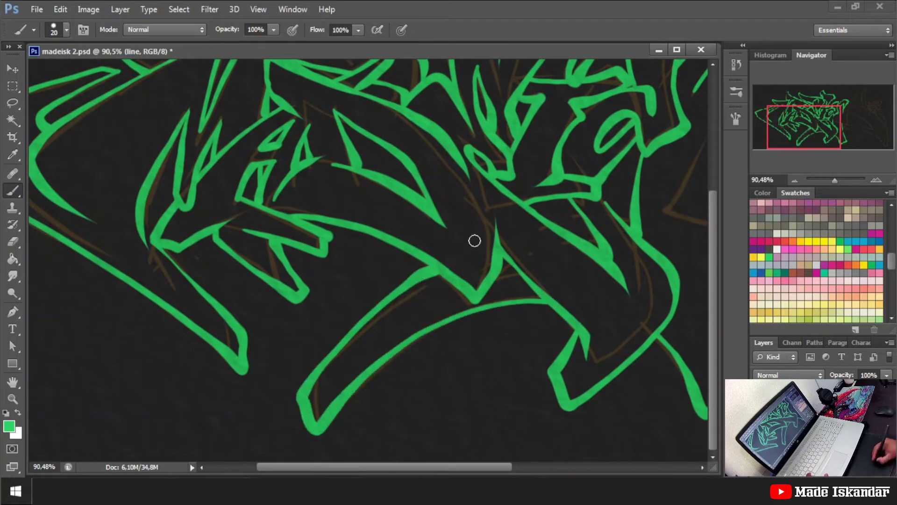
Step: Redraw the lower outline curve and the thick upper-right green stroke, undoing failed attempts
{"action": "key", "text": "ctrl+z"}
{"action": "mouse_move", "coordinate": [541, 300]}
{"action": "left_mouse_down"}
{"action": "mouse_move", "coordinate": [311, 369]}
{"action": "mouse_move", "coordinate": [435, 270]}
{"action": "left_mouse_up"}
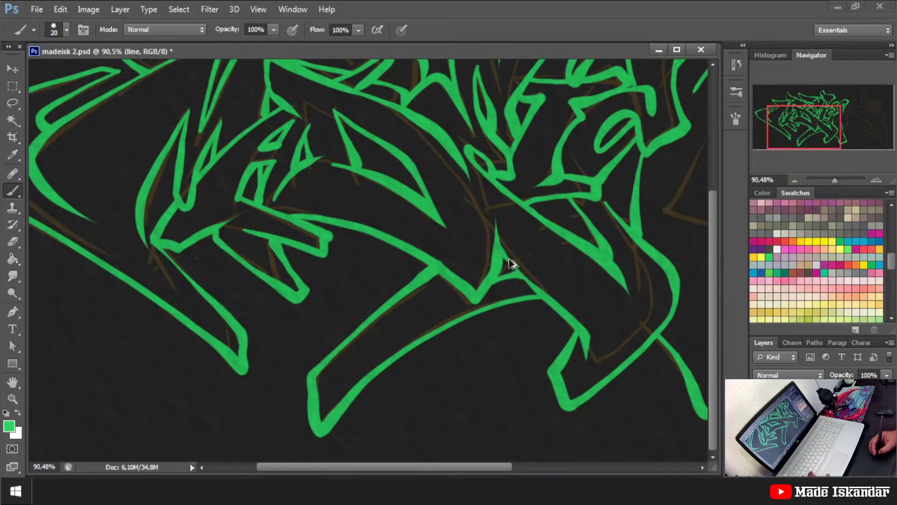
{"action": "left_click_drag", "start_coordinate": [510, 263], "coordinate": [395, 276]}
{"action": "left_click_drag", "start_coordinate": [638, 120], "coordinate": [512, 186]}
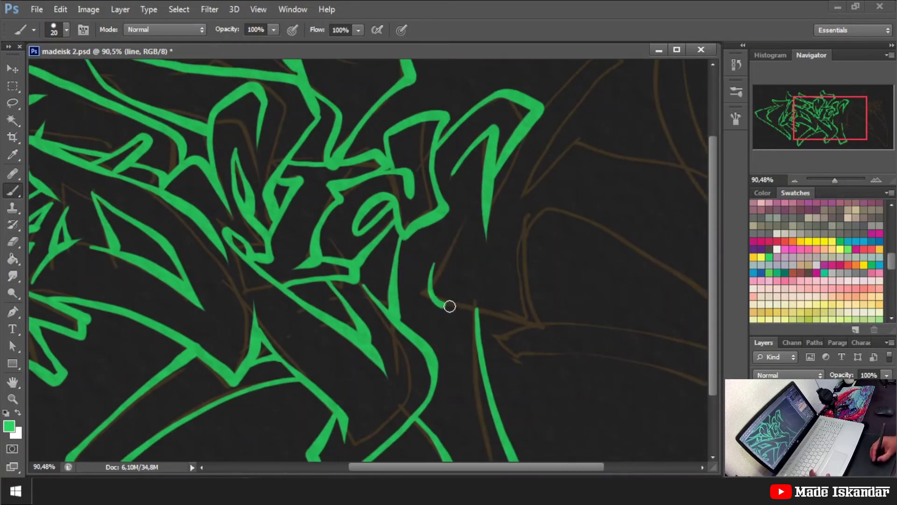
{"action": "left_click_drag", "start_coordinate": [450, 306], "coordinate": [537, 224]}
{"action": "left_click_drag", "start_coordinate": [531, 149], "coordinate": [459, 247]}
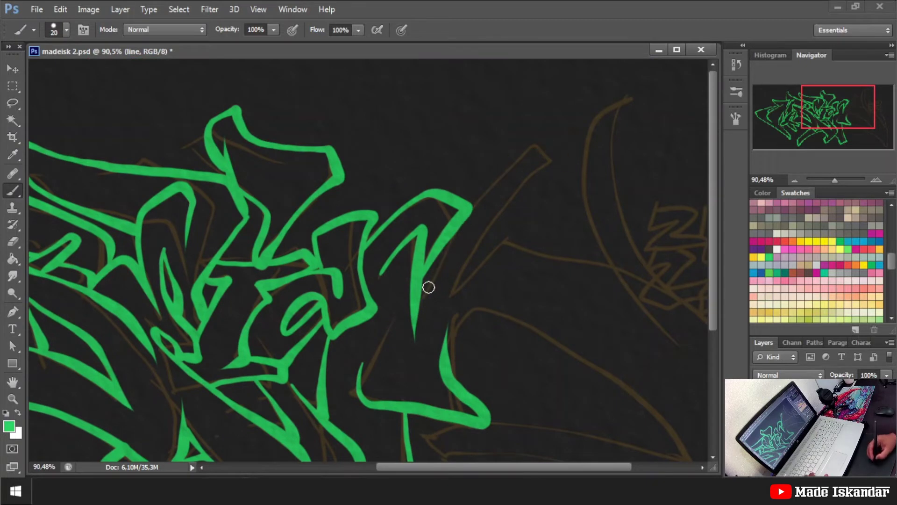
{"action": "left_click_drag", "start_coordinate": [425, 290], "coordinate": [559, 139]}
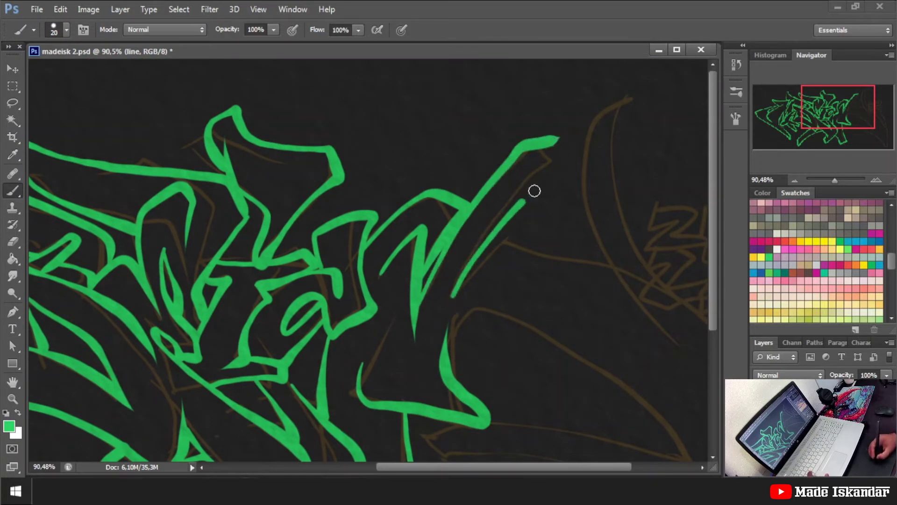
{"action": "left_click_drag", "start_coordinate": [465, 297], "coordinate": [583, 134]}
{"action": "key", "text": "ctrl+z"}
{"action": "left_click_drag", "start_coordinate": [499, 170], "coordinate": [603, 107]}
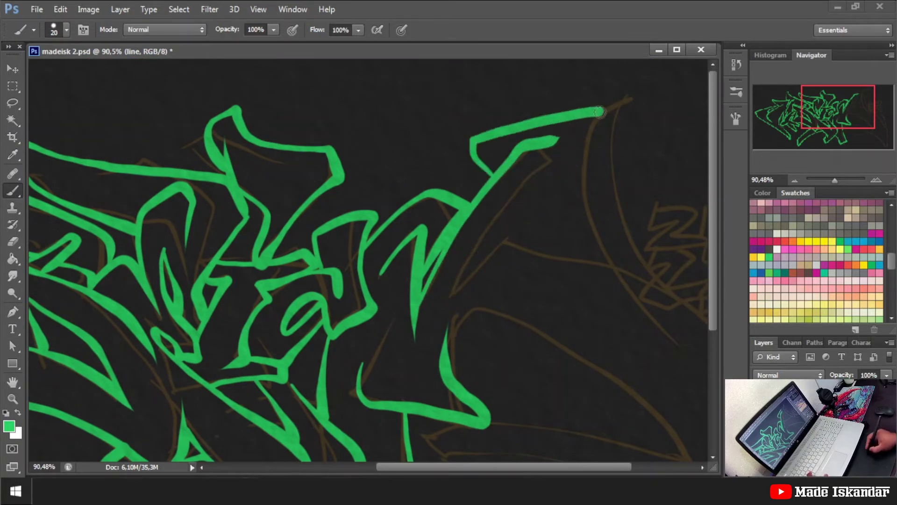
{"action": "key", "text": "ctrl+z"}
{"action": "mouse_move", "coordinate": [579, 137]}
{"action": "left_mouse_down"}
{"action": "mouse_move", "coordinate": [451, 290]}
{"action": "mouse_move", "coordinate": [497, 220]}
{"action": "mouse_move", "coordinate": [460, 288]}
{"action": "left_mouse_up"}
{"action": "key", "text": "ctrl+z"}
Step: Ink the tapered arm and its long lower-right curve in green
{"action": "left_click_drag", "start_coordinate": [547, 292], "coordinate": [467, 209]}
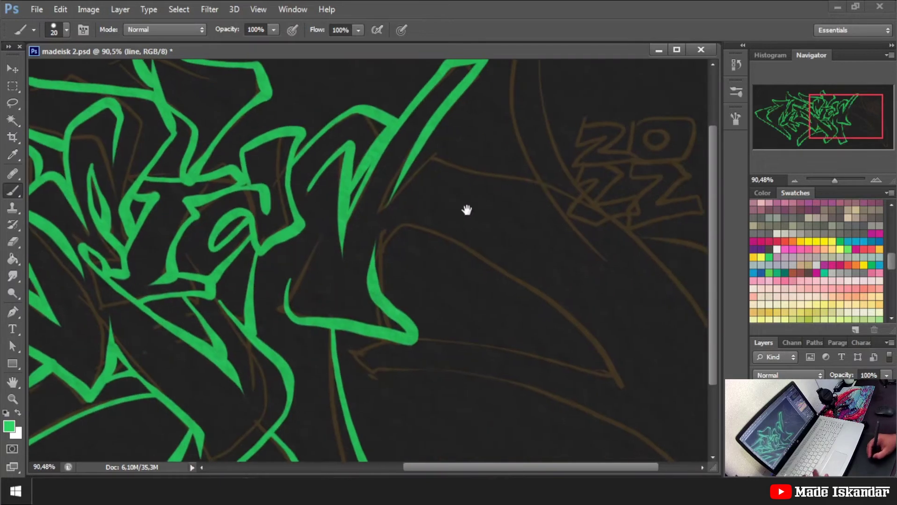
{"action": "left_click_drag", "start_coordinate": [380, 206], "coordinate": [465, 139]}
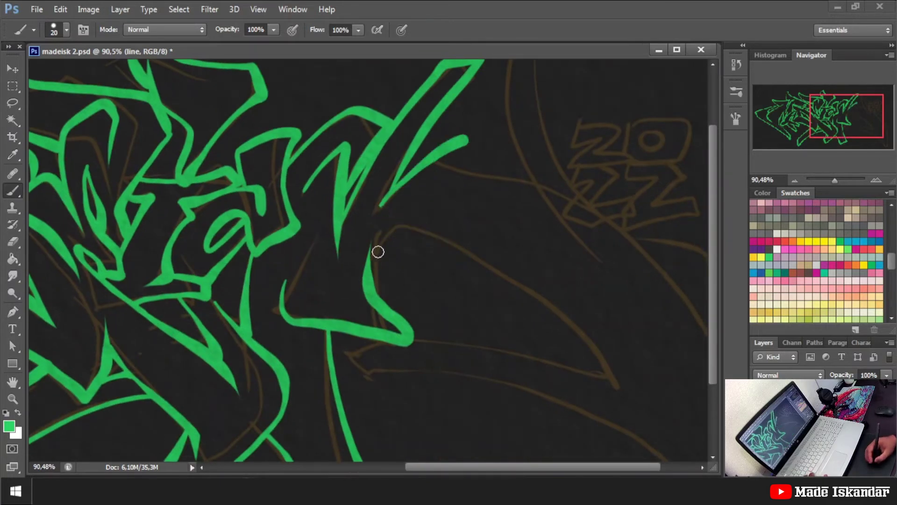
{"action": "mouse_move", "coordinate": [378, 252]}
{"action": "left_mouse_down"}
{"action": "mouse_move", "coordinate": [481, 267]}
{"action": "mouse_move", "coordinate": [598, 366]}
{"action": "left_mouse_up"}
{"action": "left_click_drag", "start_coordinate": [542, 344], "coordinate": [481, 250]}
{"action": "key", "text": "ctrl+z"}
{"action": "left_click_drag", "start_coordinate": [322, 123], "coordinate": [569, 302]}
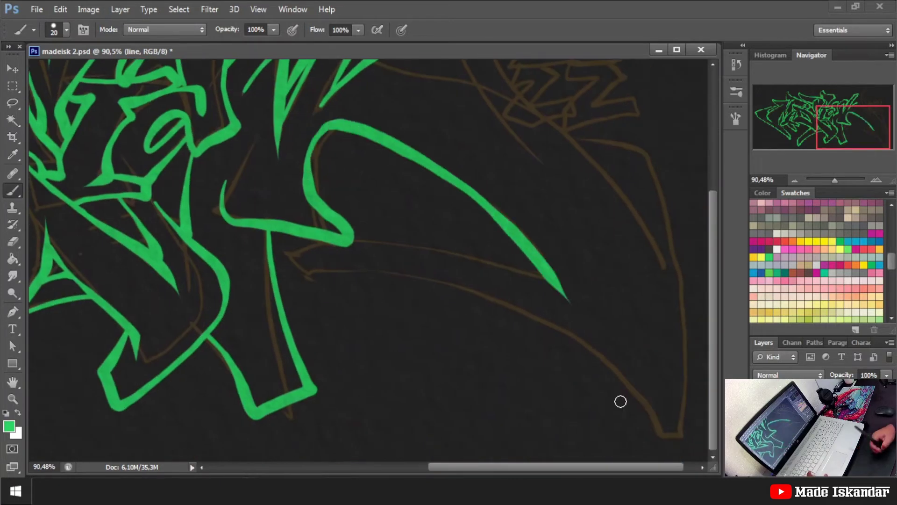
{"action": "mouse_move", "coordinate": [360, 240]}
{"action": "left_mouse_down"}
{"action": "mouse_move", "coordinate": [460, 256]}
{"action": "mouse_move", "coordinate": [565, 299]}
{"action": "left_mouse_up"}
{"action": "key", "text": "ctrl+z"}
{"action": "mouse_move", "coordinate": [290, 257]}
{"action": "left_mouse_down"}
{"action": "mouse_move", "coordinate": [412, 262]}
{"action": "mouse_move", "coordinate": [554, 287]}
{"action": "left_mouse_up"}
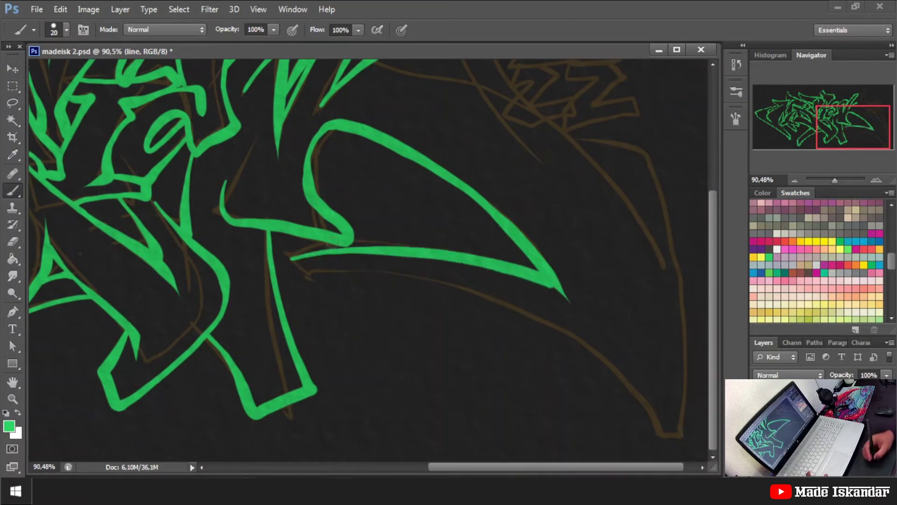
{"action": "mouse_move", "coordinate": [345, 275]}
{"action": "left_mouse_down"}
{"action": "mouse_move", "coordinate": [625, 376]}
{"action": "mouse_move", "coordinate": [671, 425]}
{"action": "left_mouse_up"}
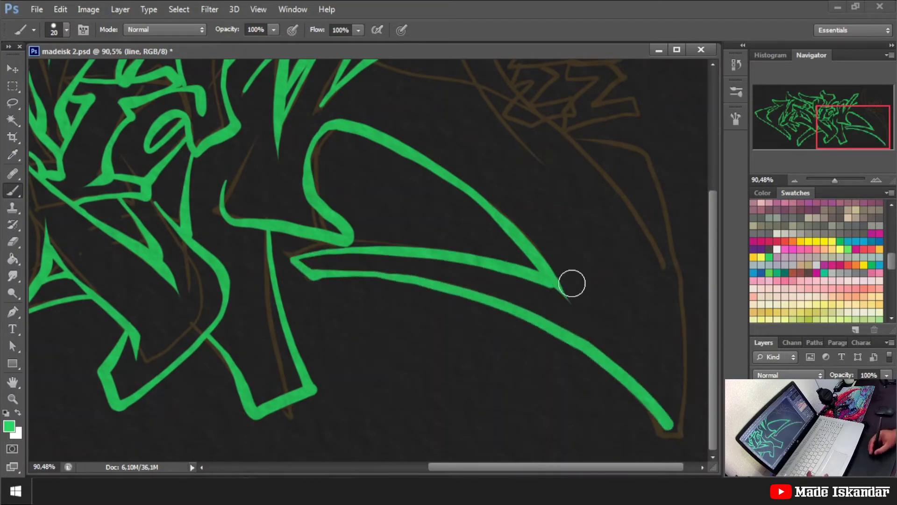
{"action": "scroll", "coordinate": [486, 341], "scroll_direction": "up", "scroll_amount": 3}
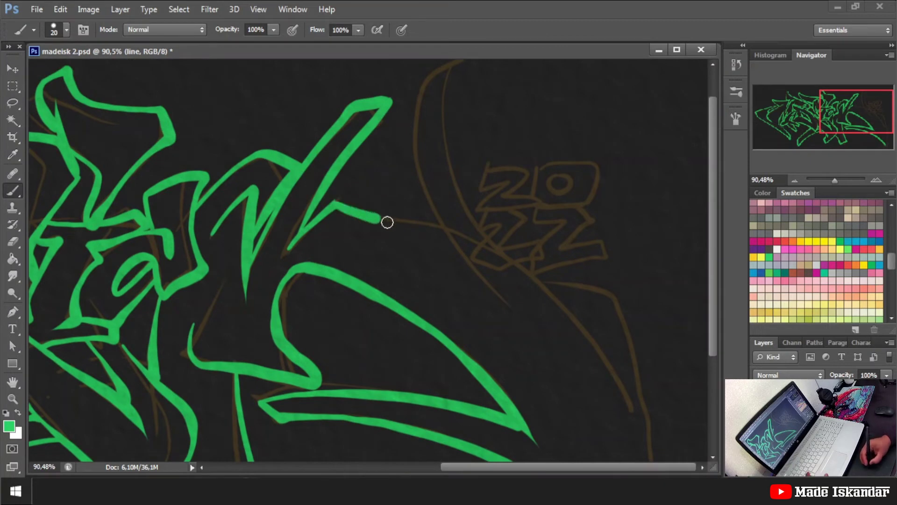
{"action": "key", "text": "ctrl+z"}
{"action": "scroll", "coordinate": [366, 184], "scroll_direction": "down", "scroll_amount": 1}
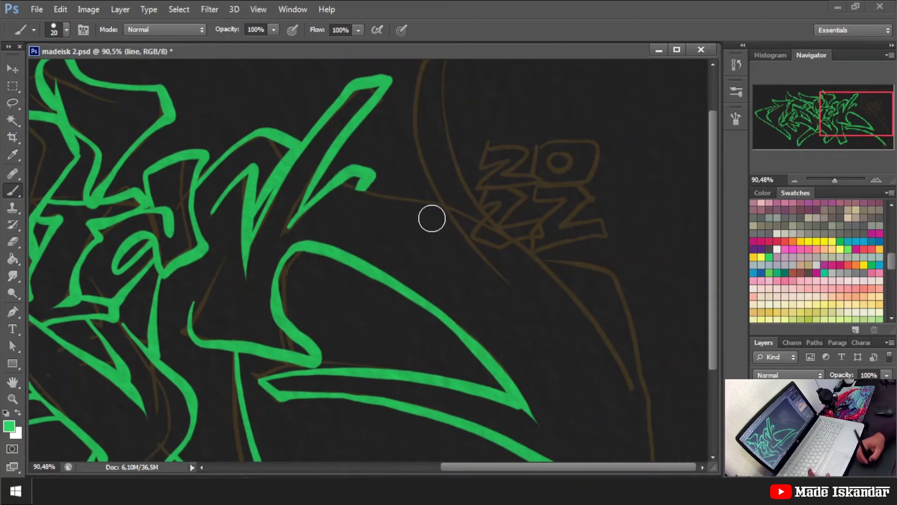
Step: Trace green strokes along the right sketch curve and begin the right edge line
{"action": "left_click_drag", "start_coordinate": [357, 187], "coordinate": [477, 215]}
{"action": "scroll", "coordinate": [471, 238], "scroll_direction": "up", "scroll_amount": 2}
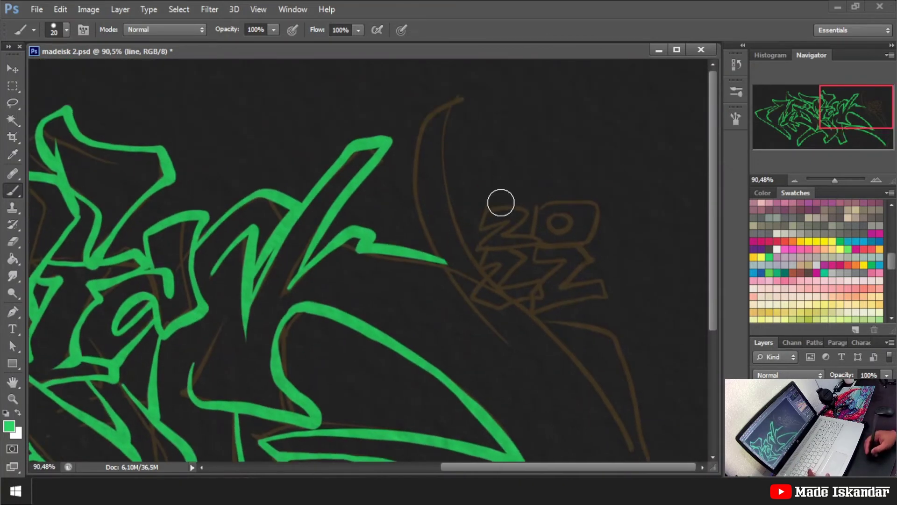
{"action": "left_click_drag", "start_coordinate": [422, 120], "coordinate": [445, 263]}
{"action": "left_click_drag", "start_coordinate": [468, 99], "coordinate": [498, 271]}
{"action": "scroll", "coordinate": [533, 307], "scroll_direction": "down", "scroll_amount": 3}
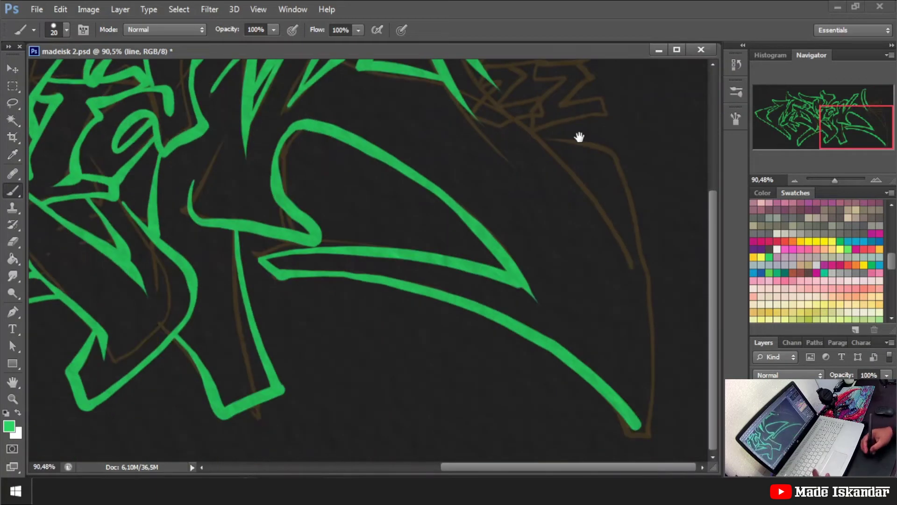
{"action": "mouse_move", "coordinate": [538, 125]}
{"action": "left_mouse_down"}
{"action": "mouse_move", "coordinate": [639, 227]}
{"action": "mouse_move", "coordinate": [566, 156]}
{"action": "mouse_move", "coordinate": [639, 248]}
{"action": "left_mouse_up"}
{"action": "key", "text": "ctrl+z"}
{"action": "key", "text": "ctrl+z"}
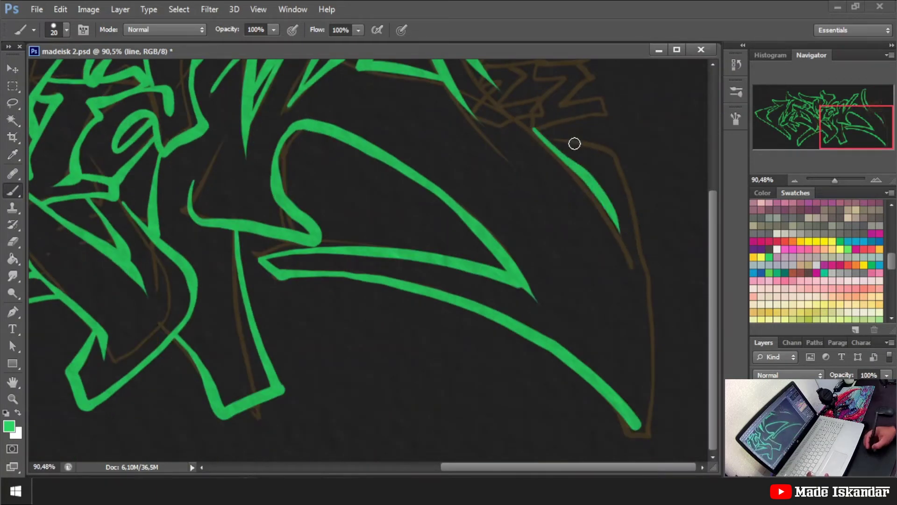
{"action": "key", "text": "ctrl+z"}
{"action": "left_click_drag", "start_coordinate": [536, 129], "coordinate": [635, 244]}
{"action": "left_click_drag", "start_coordinate": [595, 169], "coordinate": [677, 331]}
Step: Close the right edge down to a sharp bottom tip with a sharper upper corner
{"action": "key", "text": "ctrl+z"}
{"action": "mouse_move", "coordinate": [566, 159]}
{"action": "left_mouse_down"}
{"action": "mouse_move", "coordinate": [612, 186]}
{"action": "mouse_move", "coordinate": [660, 400]}
{"action": "left_mouse_up"}
{"action": "key", "text": "ctrl+z"}
{"action": "key", "text": "ctrl+z"}
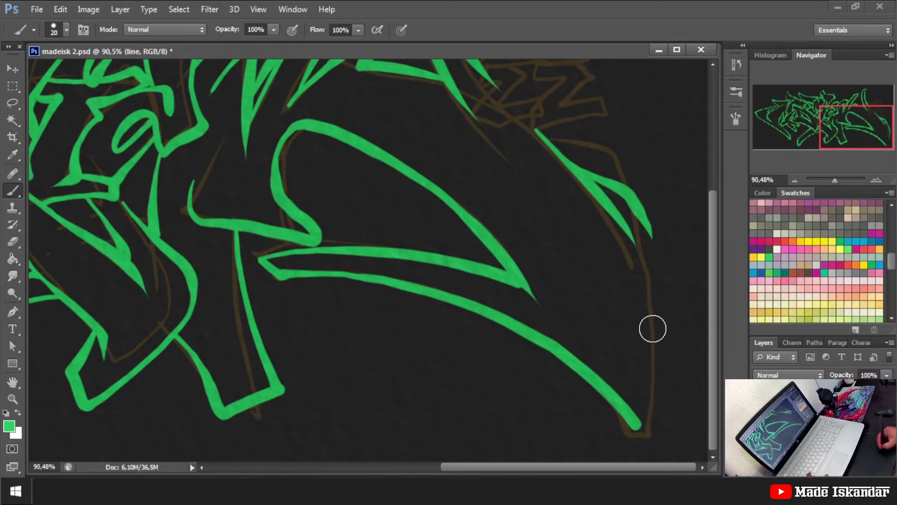
{"action": "key", "text": "ctrl+z"}
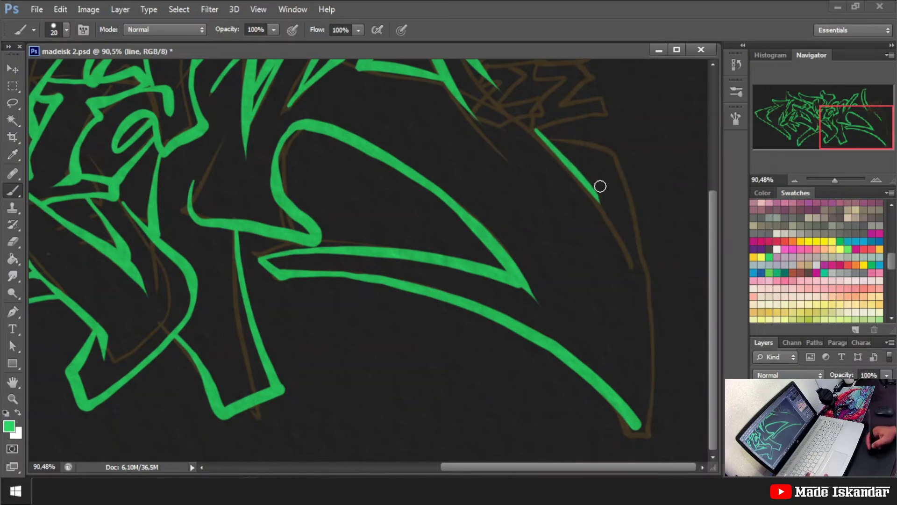
{"action": "left_click_drag", "start_coordinate": [621, 176], "coordinate": [664, 308]}
{"action": "key", "text": "ctrl+z"}
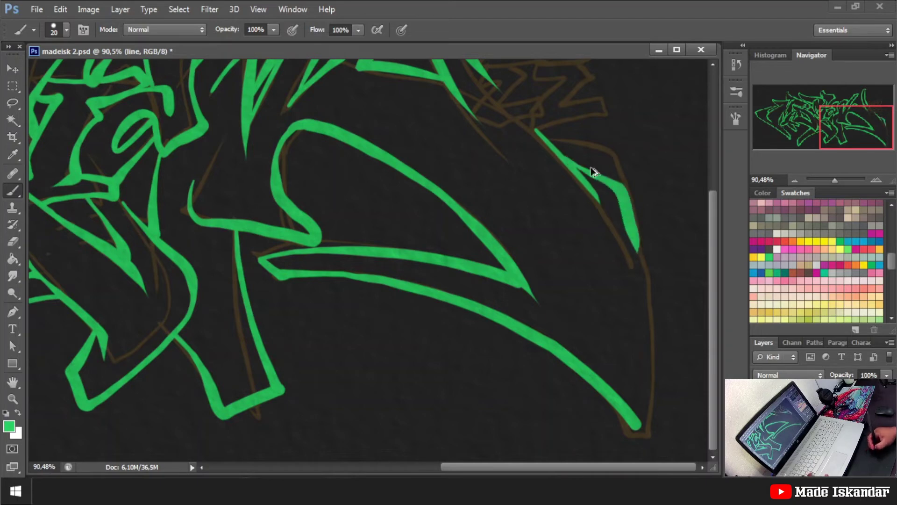
{"action": "key", "text": "ctrl+z"}
{"action": "mouse_move", "coordinate": [565, 157]}
{"action": "left_mouse_down"}
{"action": "mouse_move", "coordinate": [640, 253]}
{"action": "mouse_move", "coordinate": [645, 422]}
{"action": "left_mouse_up"}
{"action": "key", "text": "ctrl+z"}
{"action": "mouse_move", "coordinate": [554, 144]}
{"action": "left_mouse_down"}
{"action": "mouse_move", "coordinate": [627, 206]}
{"action": "mouse_move", "coordinate": [663, 432]}
{"action": "left_mouse_up"}
{"action": "key", "text": "ctrl+z"}
{"action": "mouse_move", "coordinate": [556, 149]}
{"action": "left_mouse_down"}
{"action": "mouse_move", "coordinate": [631, 184]}
{"action": "mouse_move", "coordinate": [643, 429]}
{"action": "left_mouse_up"}
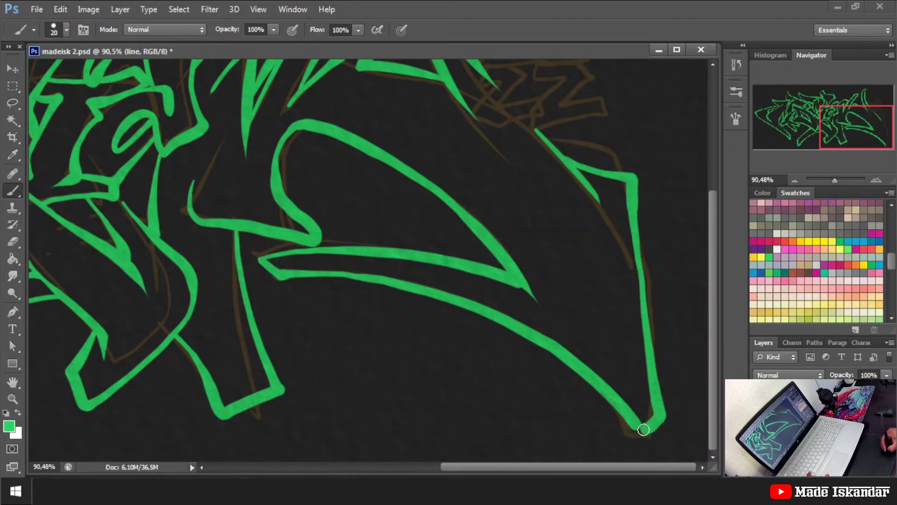
{"action": "mouse_move", "coordinate": [660, 314]}
{"action": "left_mouse_down"}
{"action": "mouse_move", "coordinate": [562, 226]}
{"action": "mouse_move", "coordinate": [402, 227]}
{"action": "left_mouse_up"}
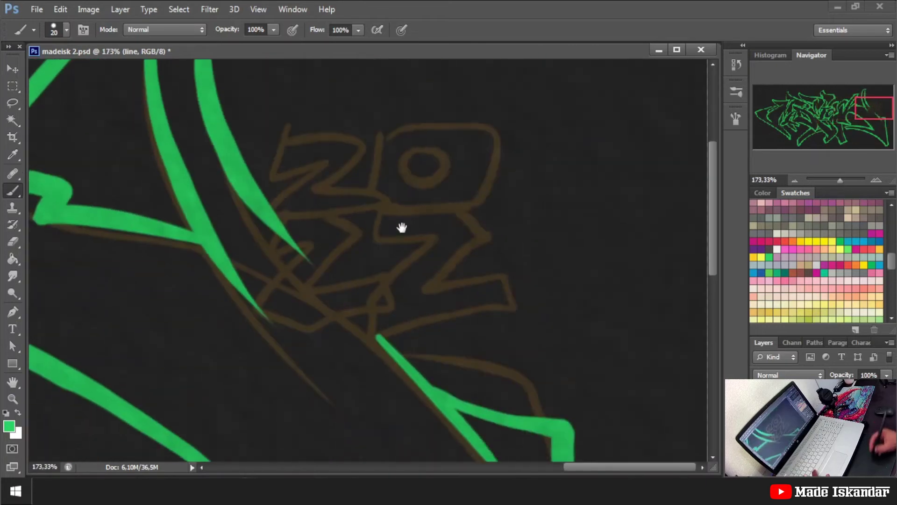
Step: Paint the tag's first 2 and the 0, including its inner hole, in green
{"action": "left_click", "coordinate": [488, 195]}
{"action": "mouse_move", "coordinate": [497, 140]}
{"action": "left_mouse_down"}
{"action": "mouse_move", "coordinate": [467, 194]}
{"action": "mouse_move", "coordinate": [559, 155]}
{"action": "mouse_move", "coordinate": [492, 208]}
{"action": "mouse_move", "coordinate": [384, 259]}
{"action": "left_mouse_up"}
{"action": "left_click_drag", "start_coordinate": [471, 240], "coordinate": [591, 178]}
{"action": "left_click_drag", "start_coordinate": [587, 234], "coordinate": [481, 262]}
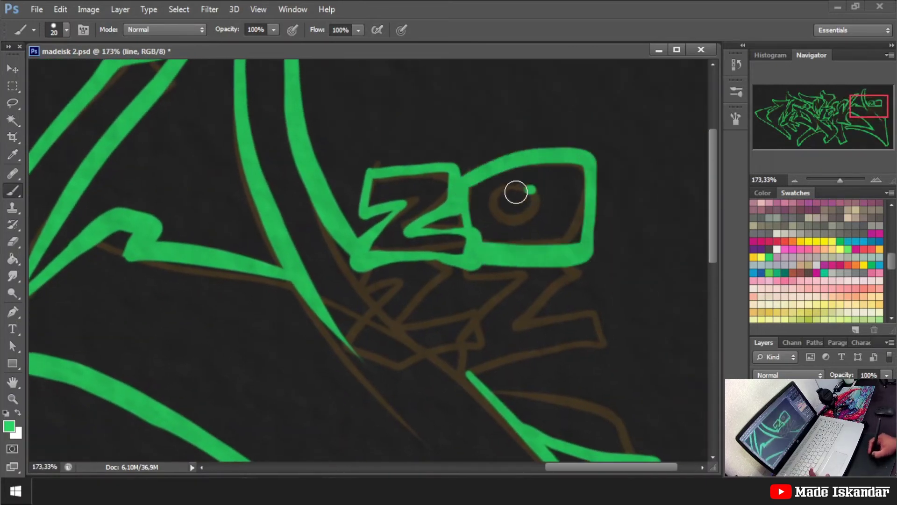
{"action": "left_click_drag", "start_coordinate": [517, 192], "coordinate": [514, 196]}
{"action": "left_click_drag", "start_coordinate": [490, 300], "coordinate": [517, 207]}
Step: Add the two lower 2s beneath the 20 in green, redoing a misplaced one
{"action": "left_click_drag", "start_coordinate": [388, 182], "coordinate": [491, 234]}
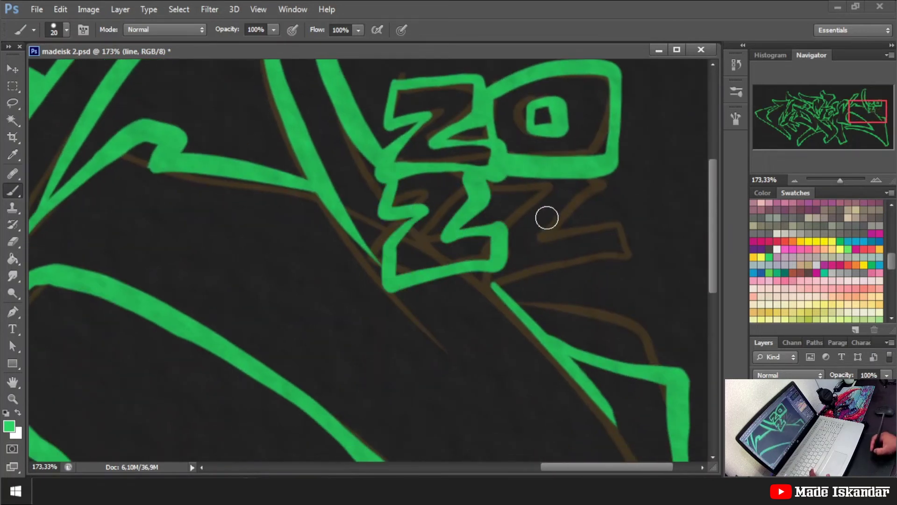
{"action": "key", "text": "ctrl+z"}
{"action": "mouse_move", "coordinate": [467, 173]}
{"action": "left_mouse_down"}
{"action": "mouse_move", "coordinate": [380, 260]}
{"action": "mouse_move", "coordinate": [444, 232]}
{"action": "mouse_move", "coordinate": [507, 184]}
{"action": "mouse_move", "coordinate": [551, 205]}
{"action": "left_mouse_up"}
{"action": "mouse_move", "coordinate": [605, 185]}
{"action": "left_mouse_down"}
{"action": "mouse_move", "coordinate": [624, 255]}
{"action": "mouse_move", "coordinate": [507, 278]}
{"action": "left_mouse_up"}
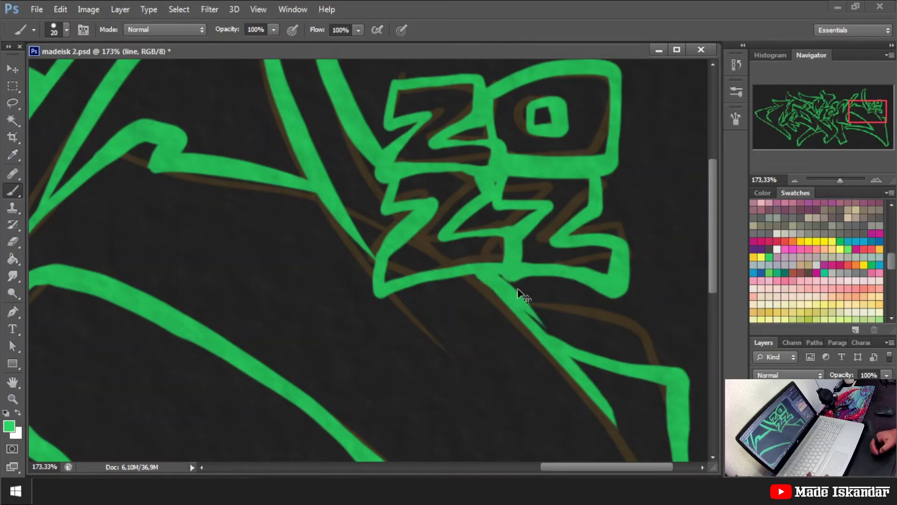
{"action": "left_click_drag", "start_coordinate": [835, 180], "coordinate": [834, 180]}
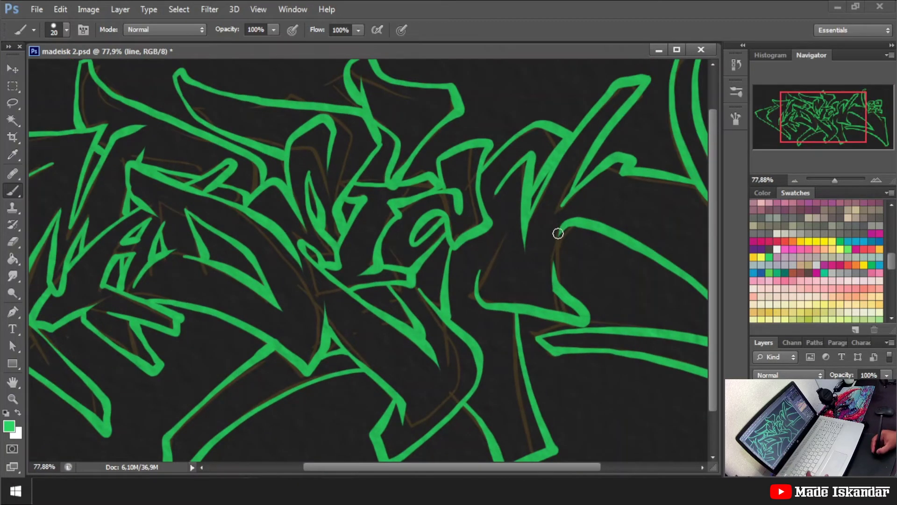
Step: Pan right and zoom out with the Navigator slider to show the whole green piece
{"action": "left_click_drag", "start_coordinate": [570, 369], "coordinate": [585, 287]}
{"action": "mouse_move", "coordinate": [834, 180]}
{"action": "left_mouse_down"}
{"action": "mouse_move", "coordinate": [826, 181]}
{"action": "mouse_move", "coordinate": [836, 181]}
{"action": "left_mouse_up"}
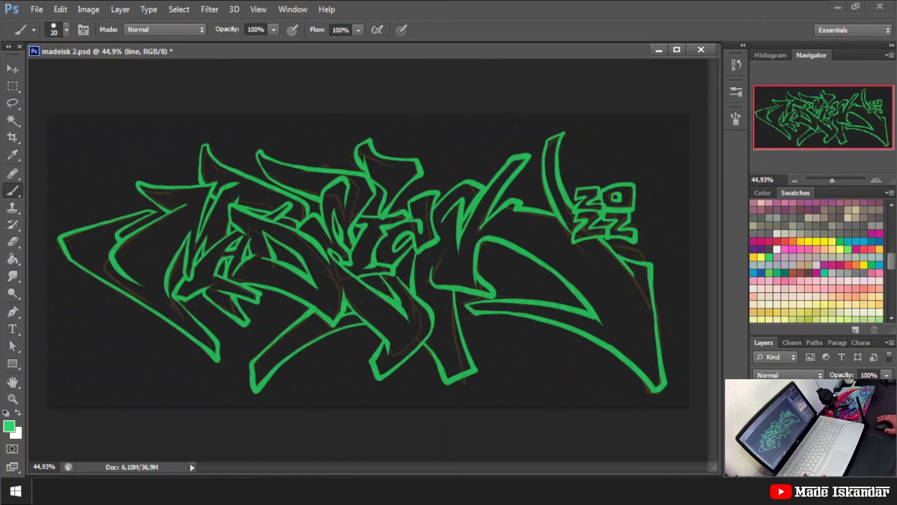
Step: Magic-wand the dark background plus five enclosed letter areas to check the outline is closed
{"action": "left_click", "coordinate": [12, 120]}
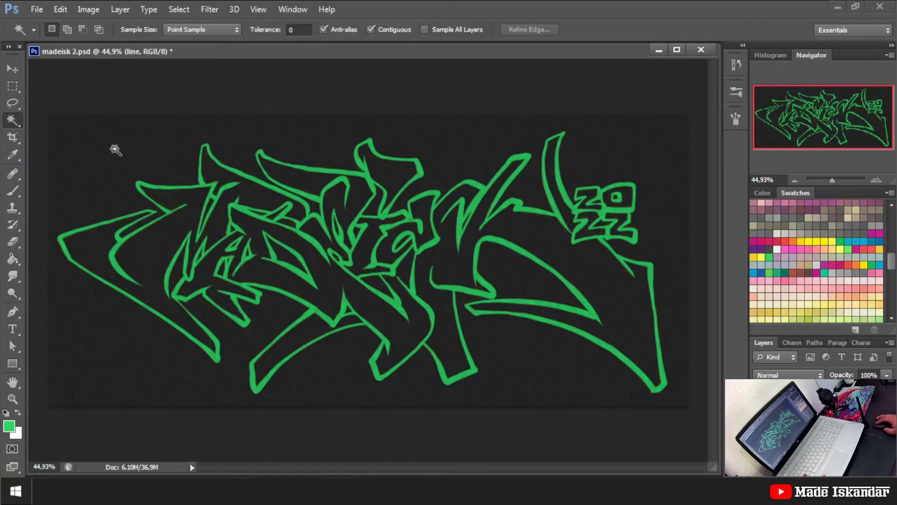
{"action": "left_click", "coordinate": [116, 146]}
{"action": "left_click_drag", "start_coordinate": [832, 181], "coordinate": [844, 181]}
{"action": "scroll", "coordinate": [565, 181], "scroll_direction": "down", "scroll_amount": 3}
{"action": "scroll", "coordinate": [526, 216], "scroll_direction": "down", "scroll_amount": 3}
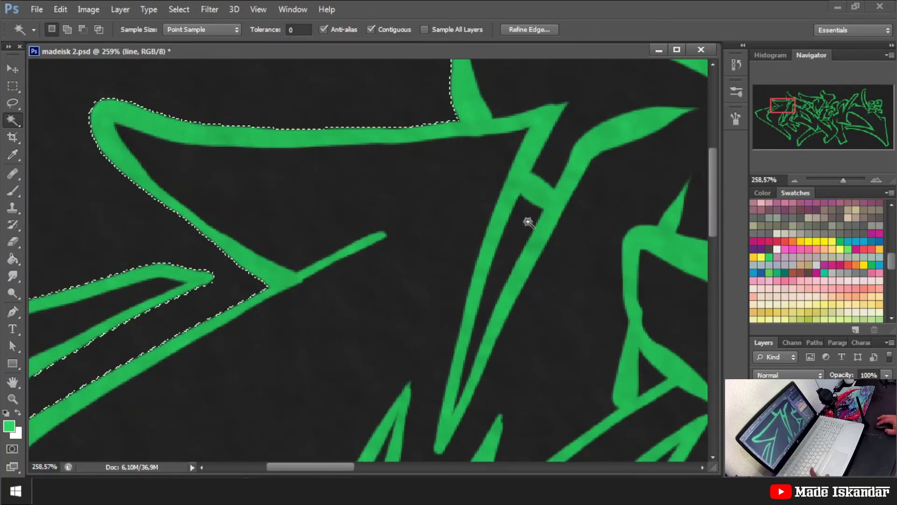
{"action": "scroll", "coordinate": [331, 170], "scroll_direction": "down", "scroll_amount": 3}
{"action": "scroll", "coordinate": [450, 187], "scroll_direction": "down", "scroll_amount": 3}
{"action": "left_click", "coordinate": [450, 187]}
{"action": "left_click", "coordinate": [596, 89]}
{"action": "left_click", "coordinate": [455, 273]}
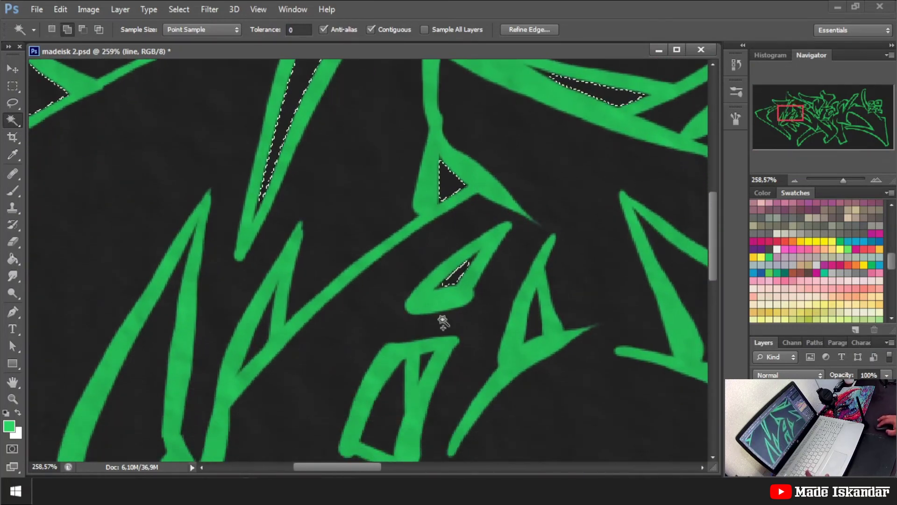
{"action": "left_click", "coordinate": [534, 318]}
{"action": "left_click", "coordinate": [426, 361]}
{"action": "scroll", "coordinate": [352, 196], "scroll_direction": "down", "scroll_amount": 3}
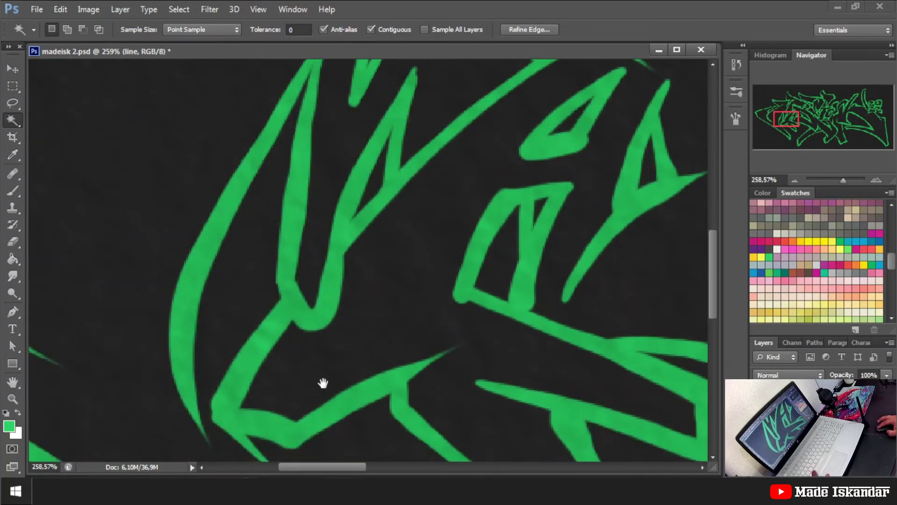
{"action": "left_click_drag", "start_coordinate": [843, 180], "coordinate": [837, 182]}
Step: Add narrow dark shapes, small triangles and the large shape interior in the left letters to the selection
{"action": "key", "text": "b"}
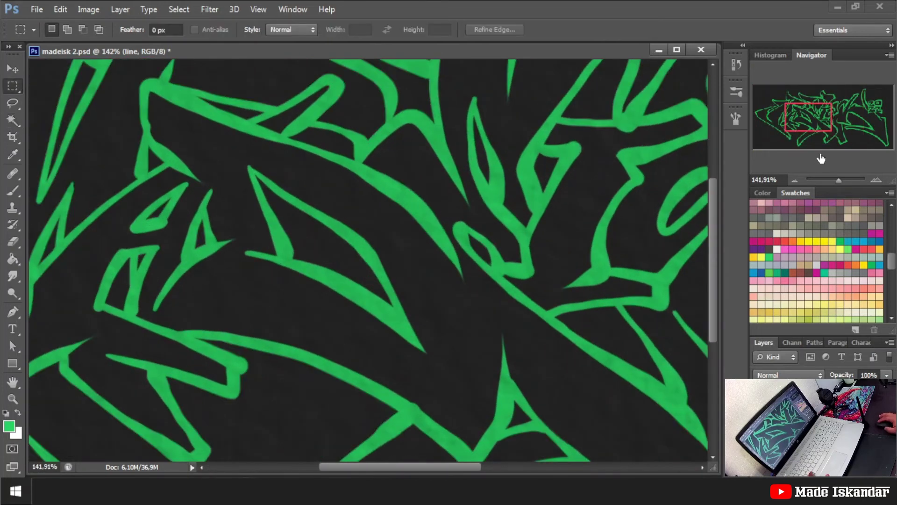
{"action": "left_click", "coordinate": [778, 132]}
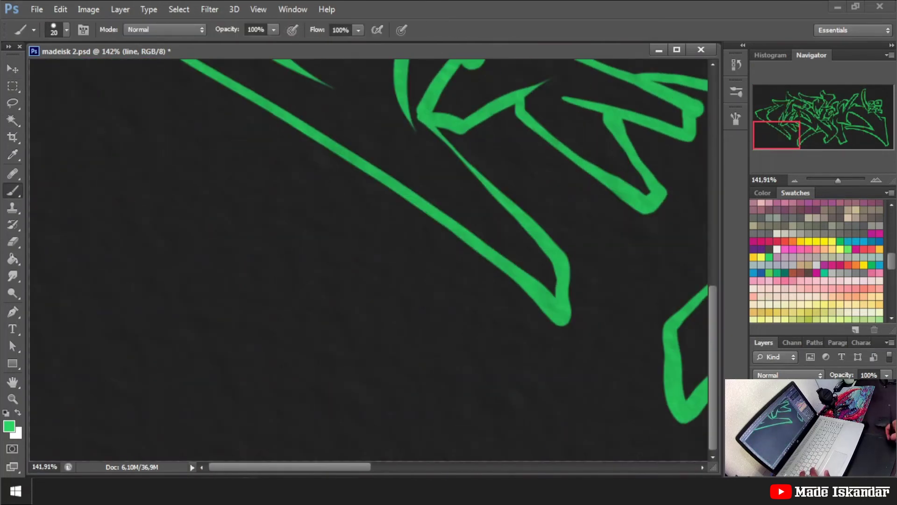
{"action": "scroll", "coordinate": [685, 369], "scroll_direction": "up", "scroll_amount": 5}
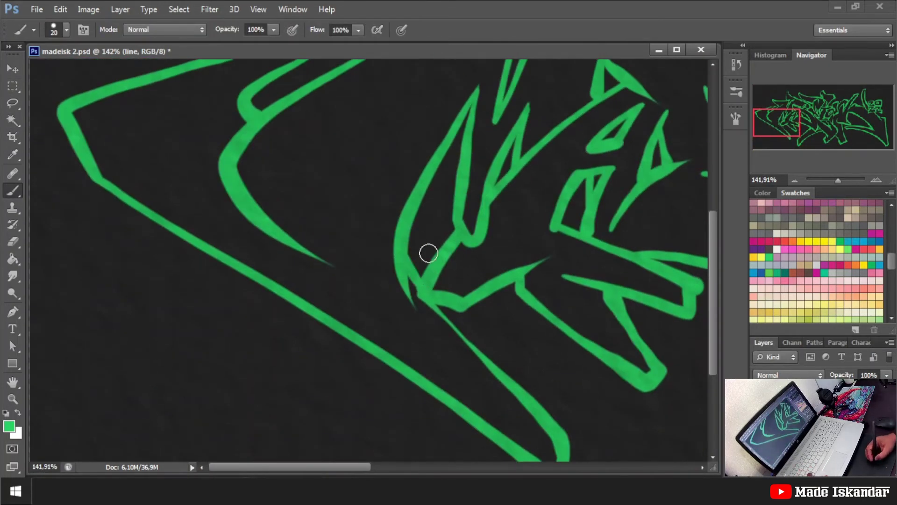
{"action": "key", "text": "w"}
{"action": "left_click", "coordinate": [445, 300]}
{"action": "left_click", "coordinate": [473, 369]}
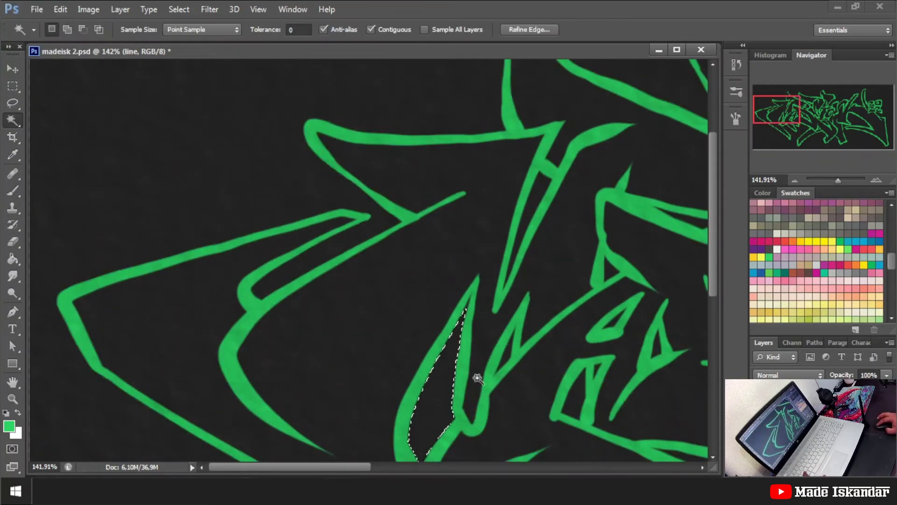
{"action": "left_click_drag", "start_coordinate": [345, 271], "coordinate": [242, 191]}
{"action": "left_click", "coordinate": [242, 192], "text": "shift"}
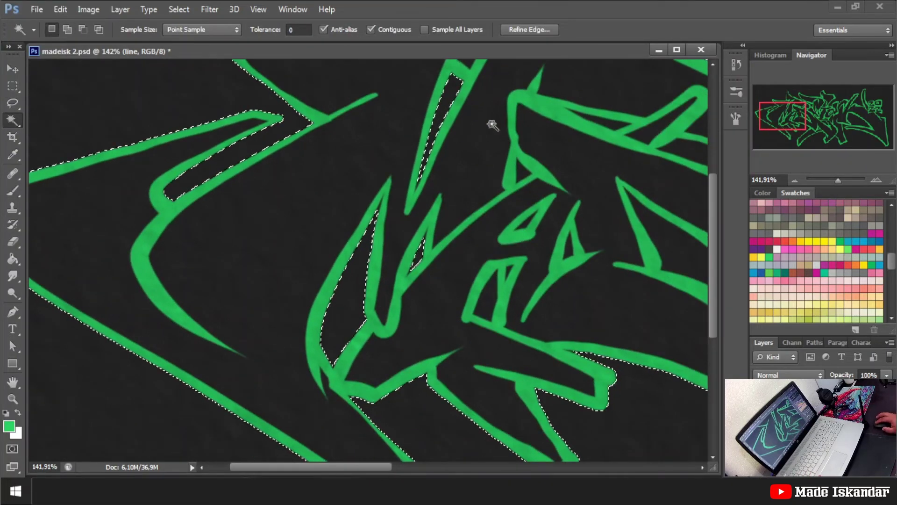
{"action": "scroll", "coordinate": [490, 125], "scroll_direction": "up", "scroll_amount": 2}
{"action": "left_click", "coordinate": [497, 266]}
{"action": "left_click", "coordinate": [542, 192], "text": "shift"}
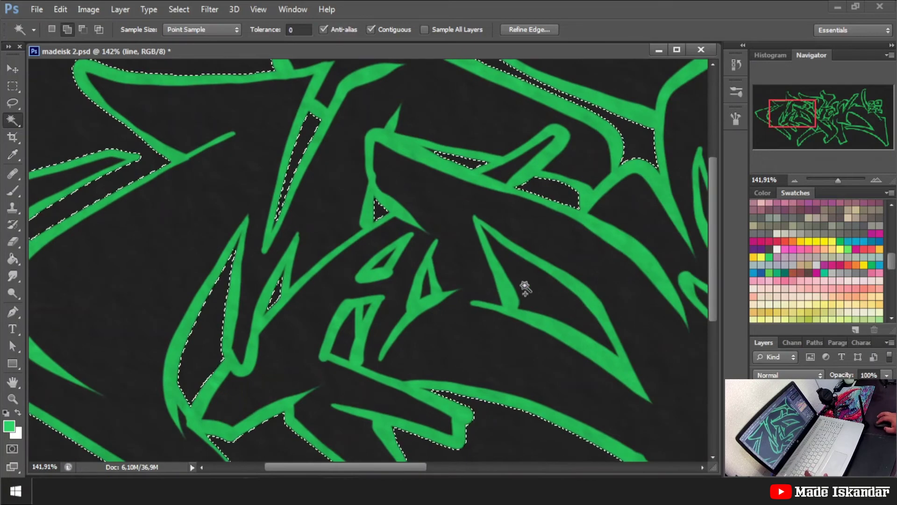
{"action": "left_click", "coordinate": [523, 286], "text": "shift"}
{"action": "left_click", "coordinate": [381, 261], "text": "shift"}
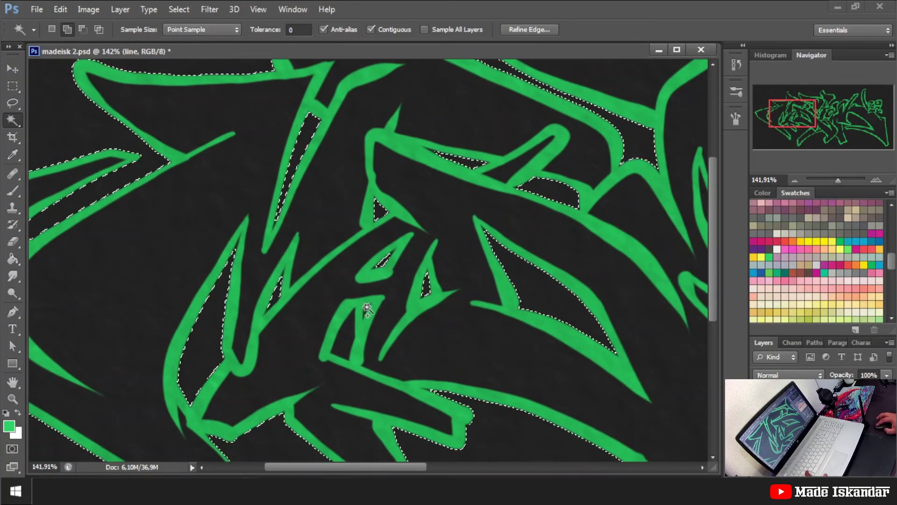
Step: Pan to the middle letters, clear the selection and return to the 20-px brush
{"action": "left_click_drag", "start_coordinate": [565, 220], "coordinate": [434, 198]}
{"action": "mouse_move", "coordinate": [524, 234]}
{"action": "left_mouse_down"}
{"action": "mouse_move", "coordinate": [455, 290]}
{"action": "mouse_move", "coordinate": [436, 249]}
{"action": "mouse_move", "coordinate": [488, 245]}
{"action": "mouse_move", "coordinate": [563, 174]}
{"action": "mouse_move", "coordinate": [437, 146]}
{"action": "left_mouse_up"}
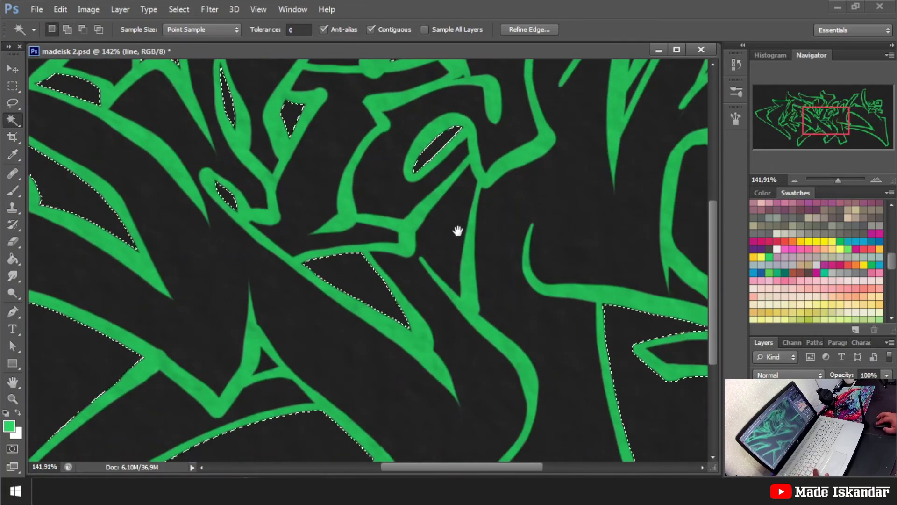
{"action": "left_click_drag", "start_coordinate": [336, 193], "coordinate": [336, 232]}
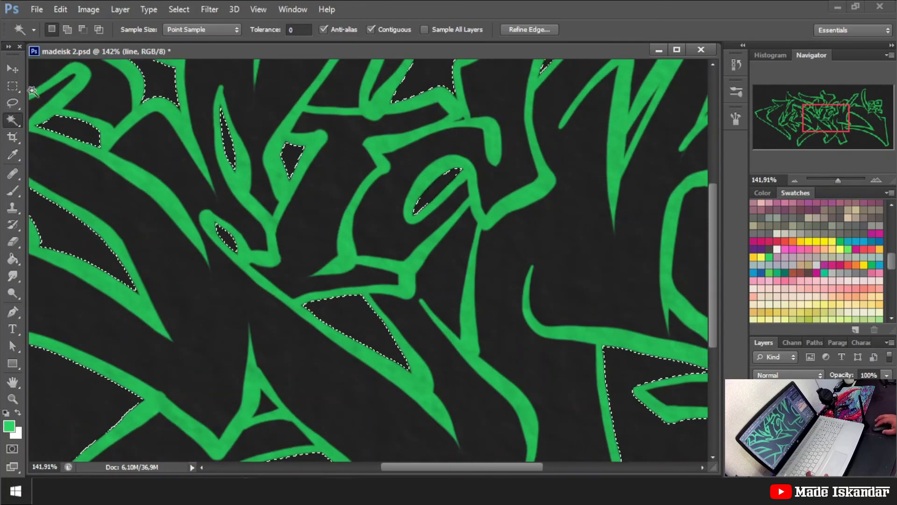
{"action": "key", "text": "ctrl+d"}
{"action": "key", "text": "b"}
{"action": "left_click_drag", "start_coordinate": [452, 307], "coordinate": [426, 306]}
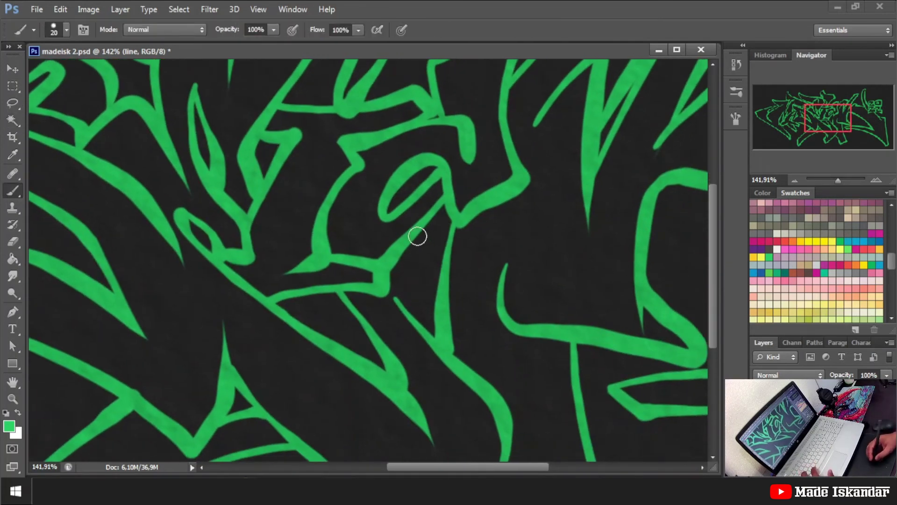
Step: Magic-wand the dark background around the lettering and add six enclosed gaps to it
{"action": "left_click_drag", "start_coordinate": [416, 236], "coordinate": [401, 256]}
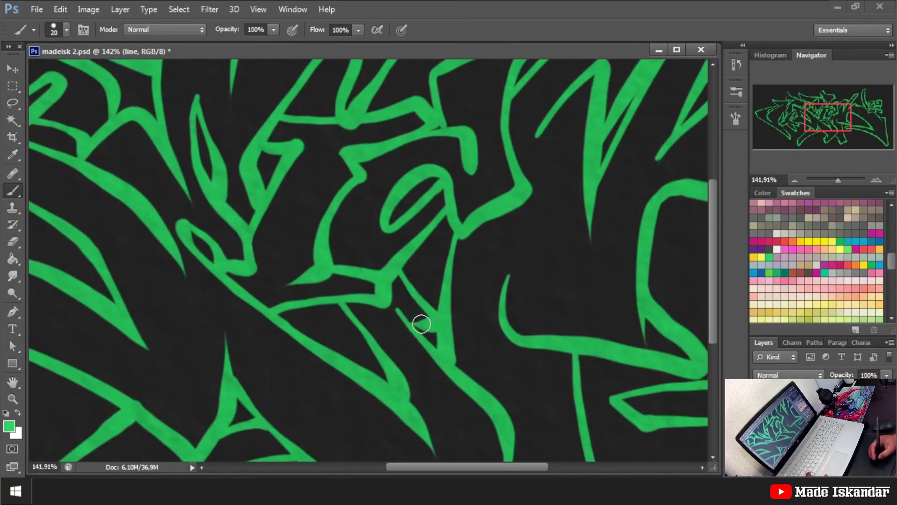
{"action": "left_click_drag", "start_coordinate": [447, 360], "coordinate": [467, 384]}
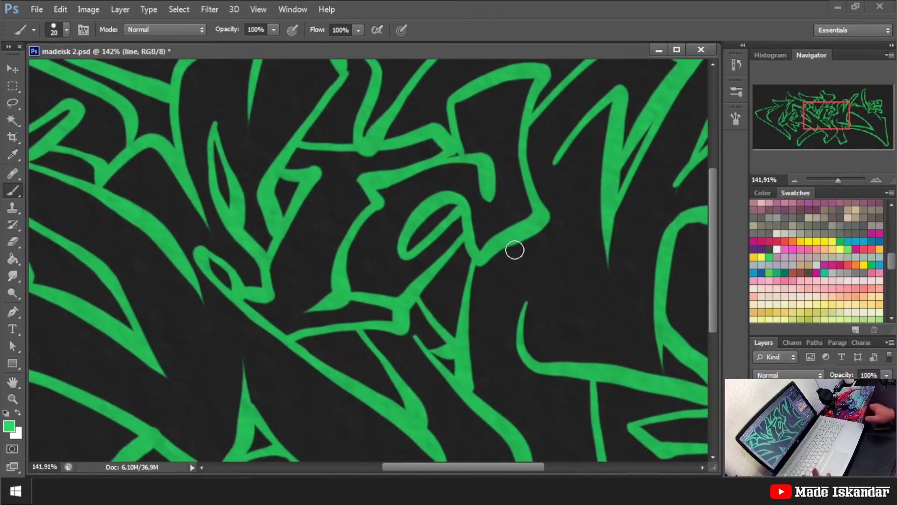
{"action": "key", "text": "w"}
{"action": "left_click", "coordinate": [208, 144]}
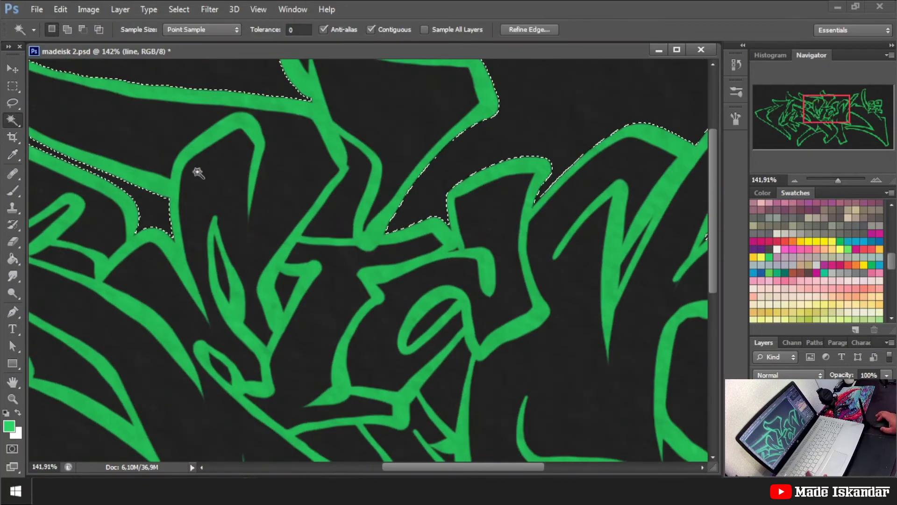
{"action": "scroll", "coordinate": [221, 140], "scroll_direction": "down", "scroll_amount": 2}
{"action": "left_click", "coordinate": [221, 140]}
{"action": "left_click", "coordinate": [220, 230]}
{"action": "left_click", "coordinate": [286, 154]}
{"action": "left_click", "coordinate": [351, 322]}
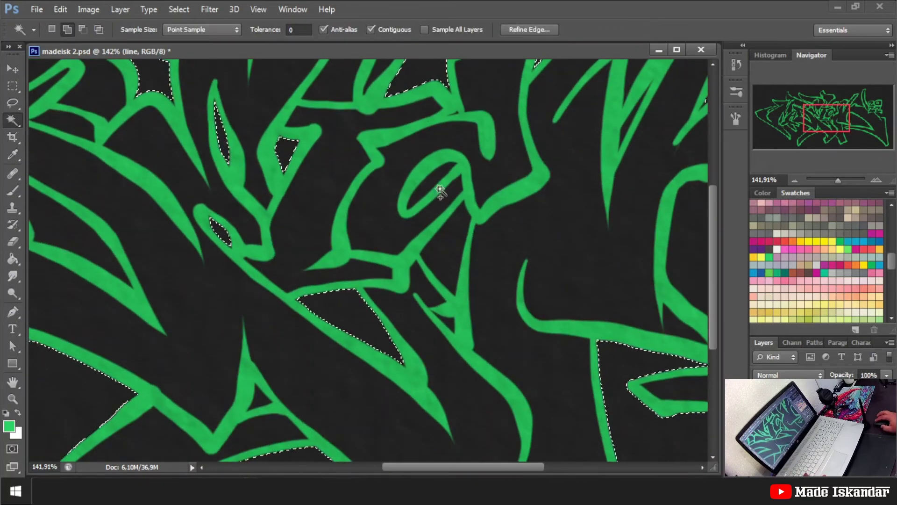
{"action": "left_click", "coordinate": [432, 187]}
{"action": "left_click", "coordinate": [448, 247]}
Step: Pan across the right side, 2022 tag and left letters, then zoom out to the whole graffiti
{"action": "left_click_drag", "start_coordinate": [531, 317], "coordinate": [377, 375]}
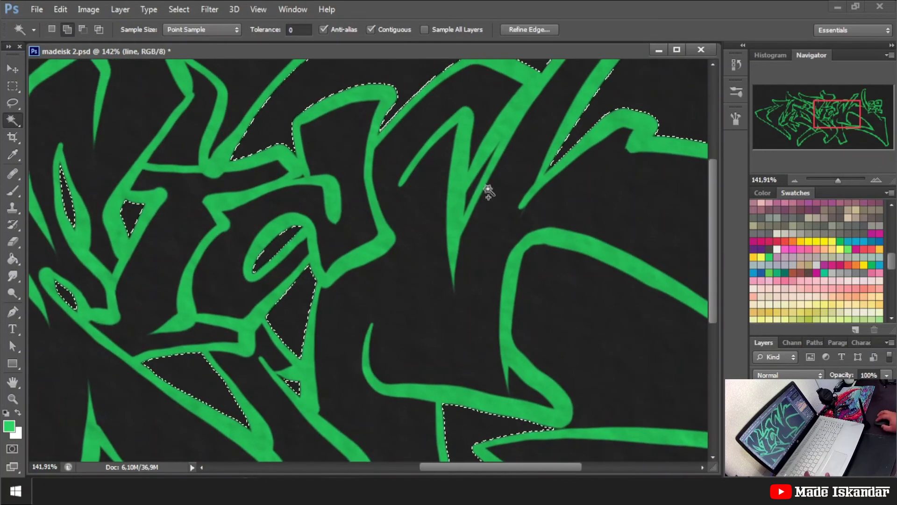
{"action": "mouse_move", "coordinate": [584, 267]}
{"action": "left_mouse_down"}
{"action": "mouse_move", "coordinate": [461, 230]}
{"action": "mouse_move", "coordinate": [481, 257]}
{"action": "left_mouse_up"}
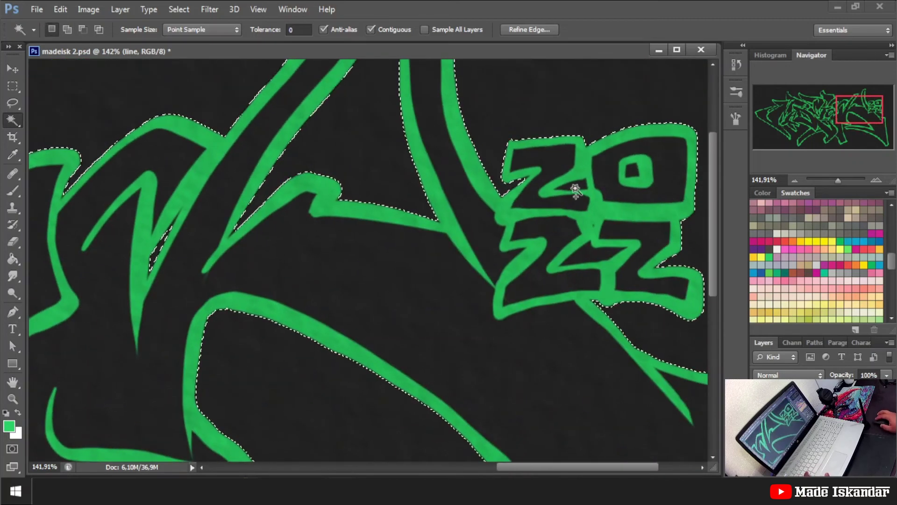
{"action": "mouse_move", "coordinate": [628, 177]}
{"action": "left_mouse_down"}
{"action": "mouse_move", "coordinate": [480, 277]}
{"action": "mouse_move", "coordinate": [480, 394]}
{"action": "left_mouse_up"}
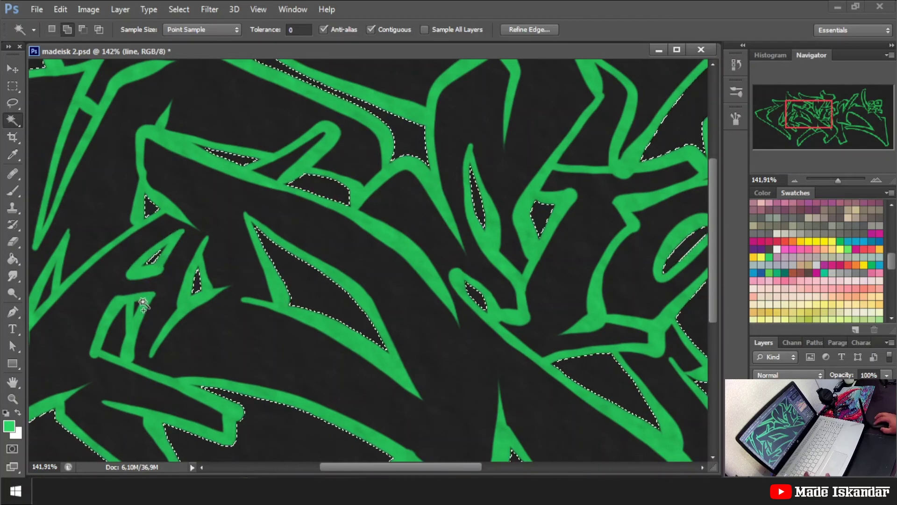
{"action": "left_click_drag", "start_coordinate": [152, 209], "coordinate": [302, 217]}
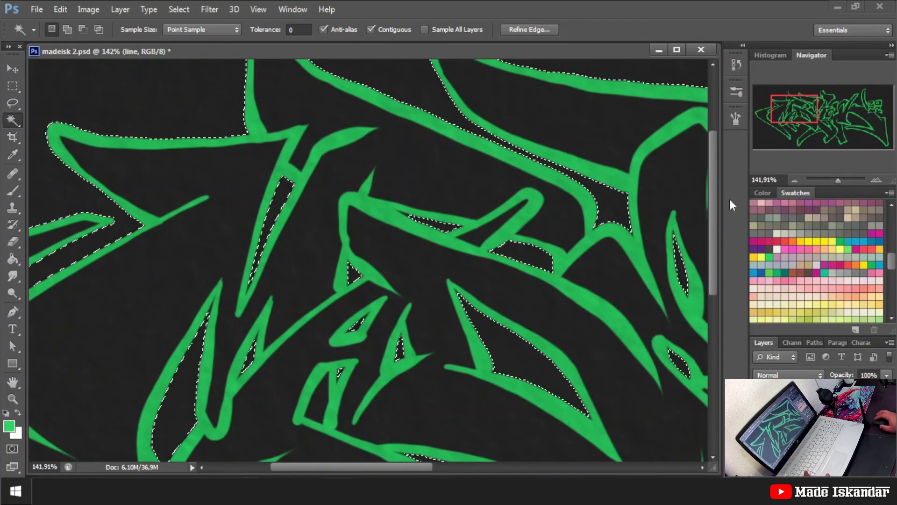
{"action": "left_click_drag", "start_coordinate": [838, 180], "coordinate": [837, 180]}
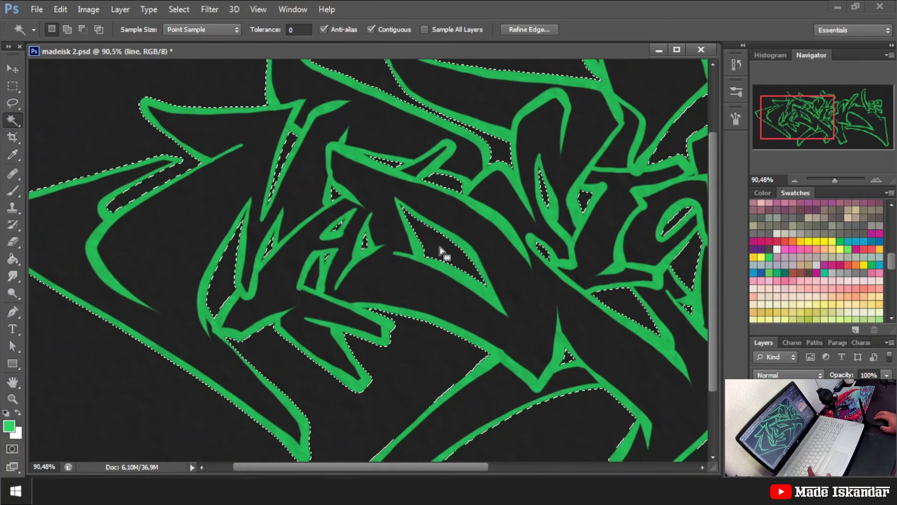
{"action": "left_click_drag", "start_coordinate": [556, 236], "coordinate": [403, 242]}
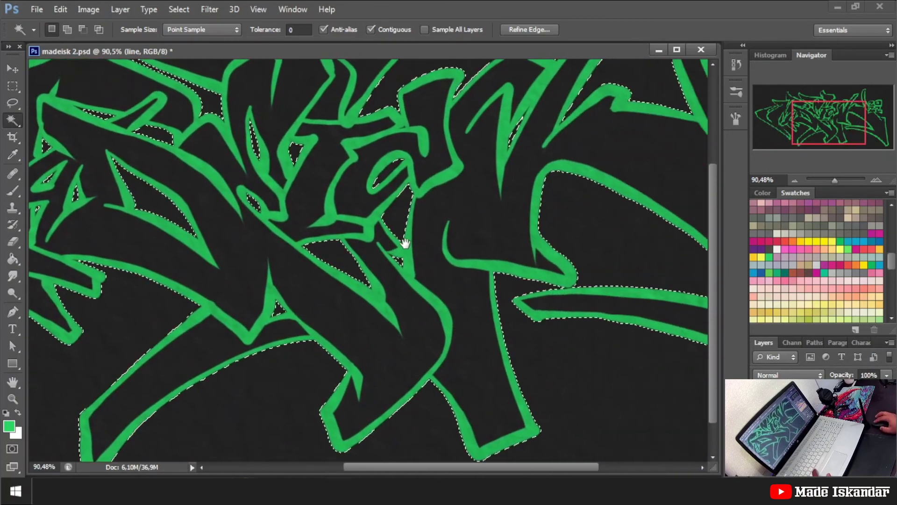
{"action": "mouse_move", "coordinate": [415, 284]}
{"action": "left_mouse_down"}
{"action": "mouse_move", "coordinate": [509, 287]}
{"action": "mouse_move", "coordinate": [377, 219]}
{"action": "left_mouse_up"}
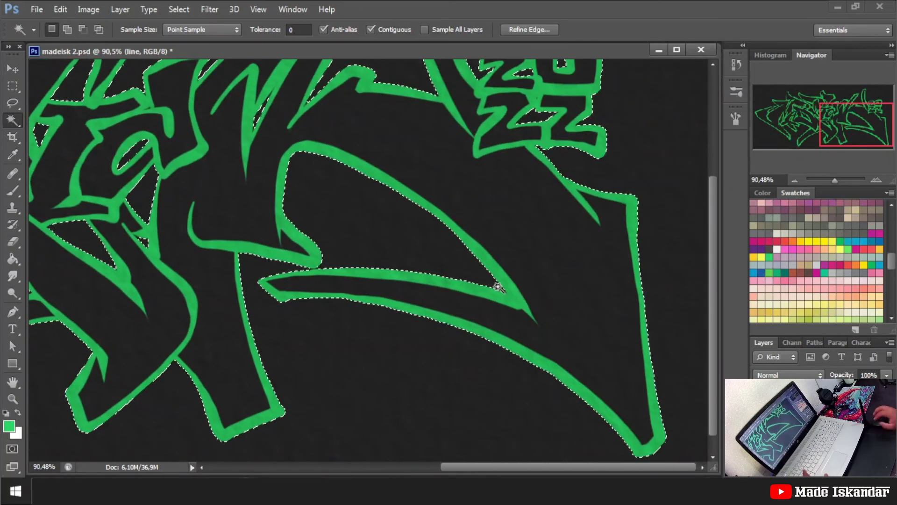
{"action": "left_click_drag", "start_coordinate": [834, 180], "coordinate": [833, 180]}
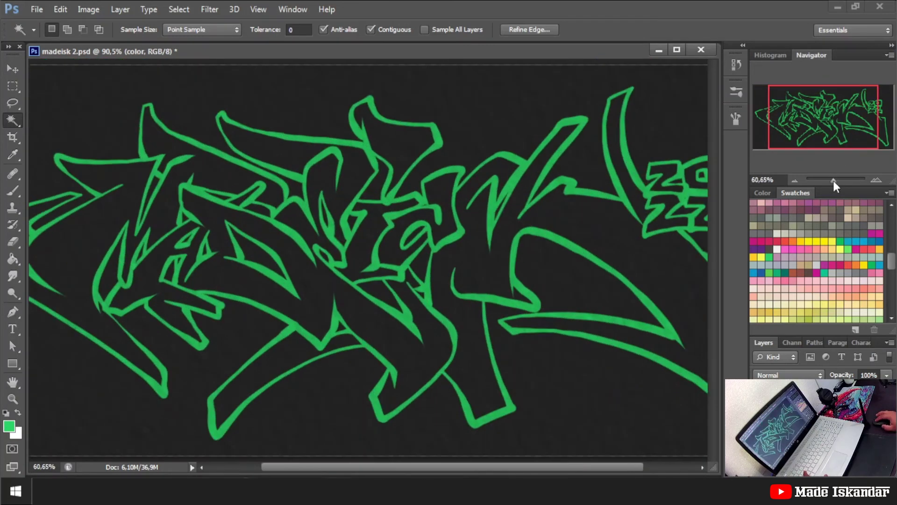
Step: Fill the selected letter interiors with magenta, replacing a trial teal fill
{"action": "left_click", "coordinate": [785, 292]}
{"action": "key", "text": "g"}
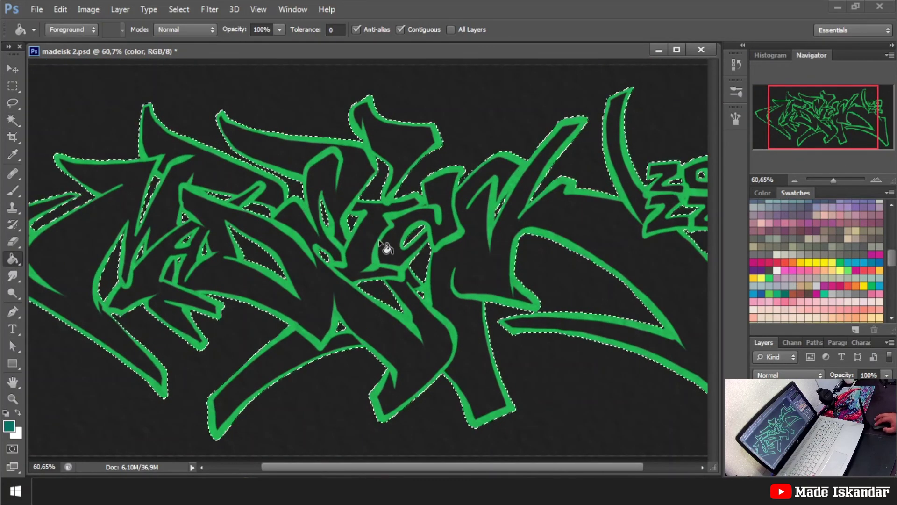
{"action": "left_click", "coordinate": [357, 188]}
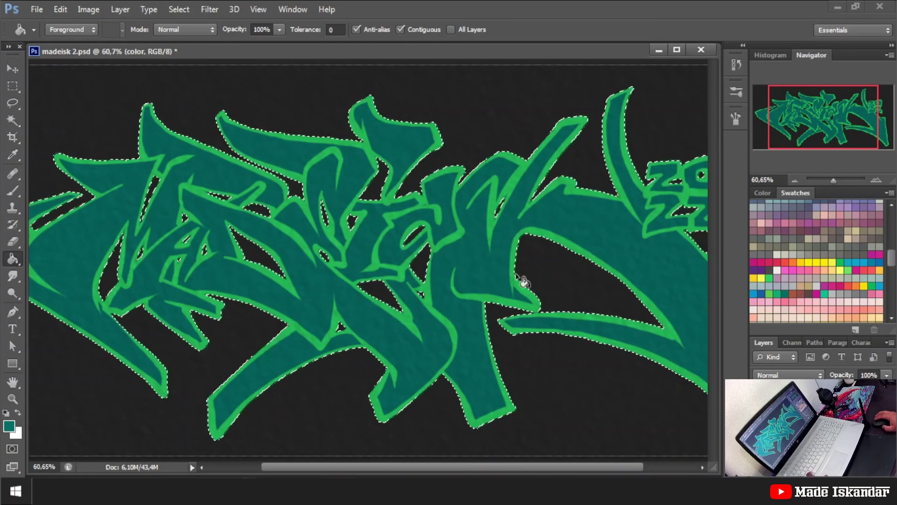
{"action": "key", "text": "ctrl+alt+z"}
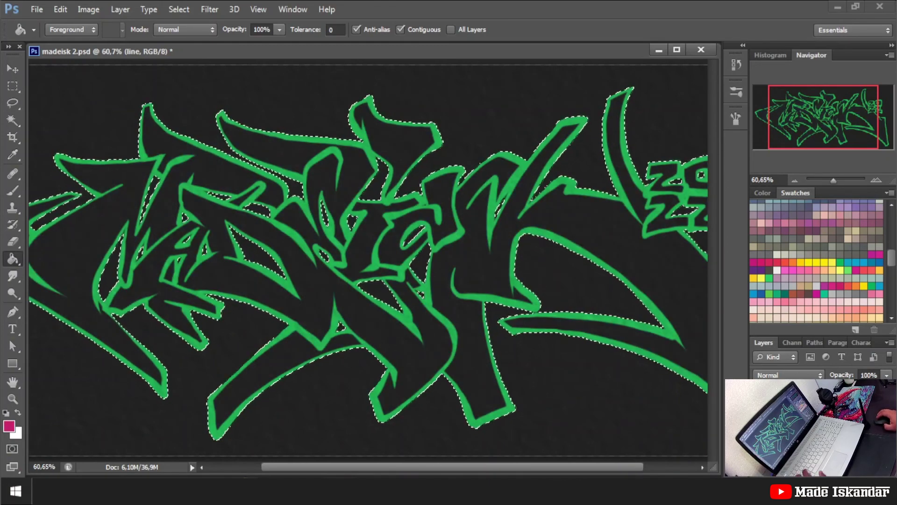
{"action": "left_click", "coordinate": [437, 282]}
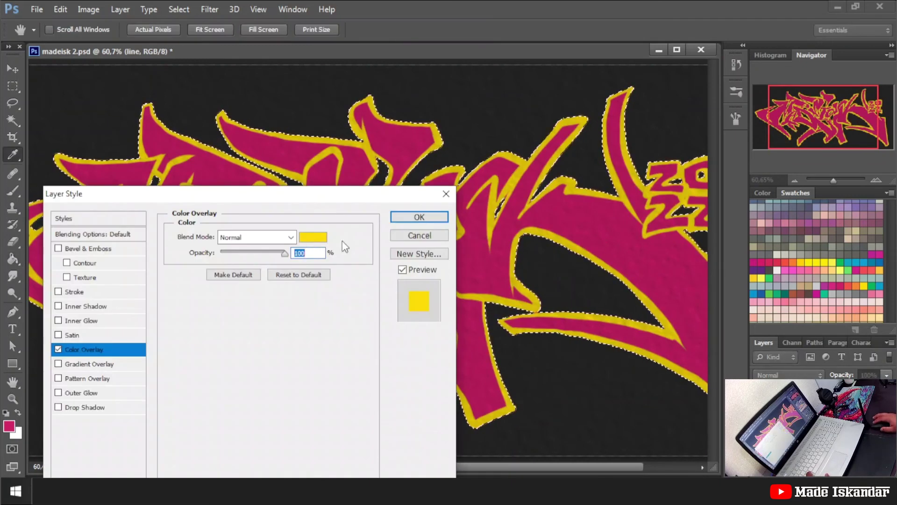
Step: Set the line layer's Color Overlay to yellow after trying several swatches
{"action": "left_click", "coordinate": [313, 237]}
{"action": "left_click", "coordinate": [863, 269]}
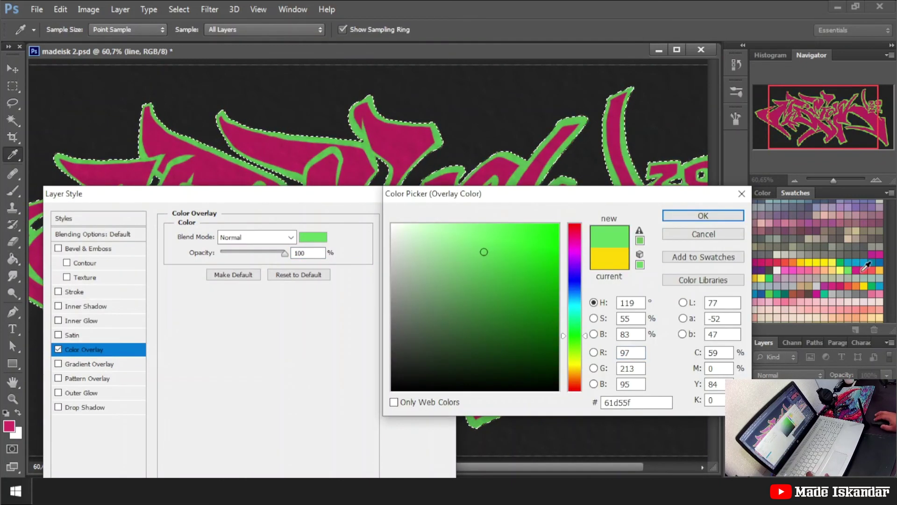
{"action": "left_click", "coordinate": [777, 269]}
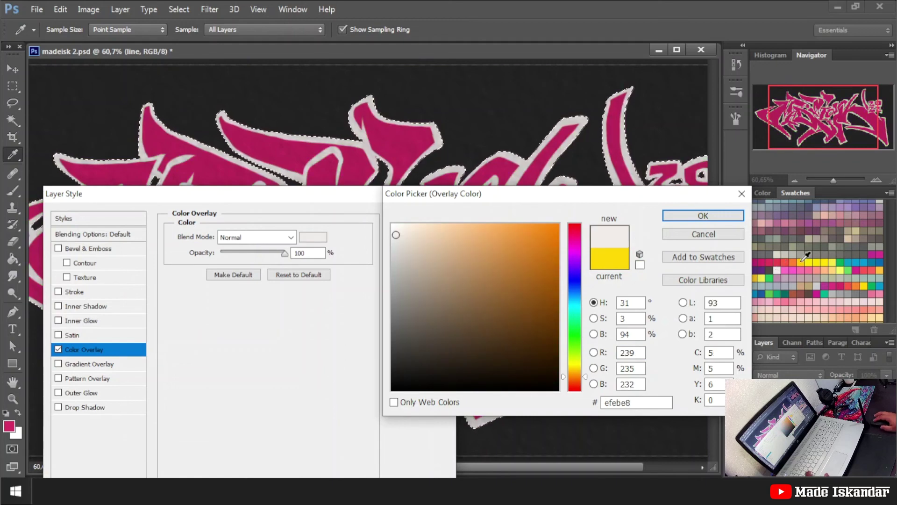
{"action": "left_click", "coordinate": [769, 278]}
{"action": "left_click", "coordinate": [796, 278]}
{"action": "left_click", "coordinate": [808, 263]}
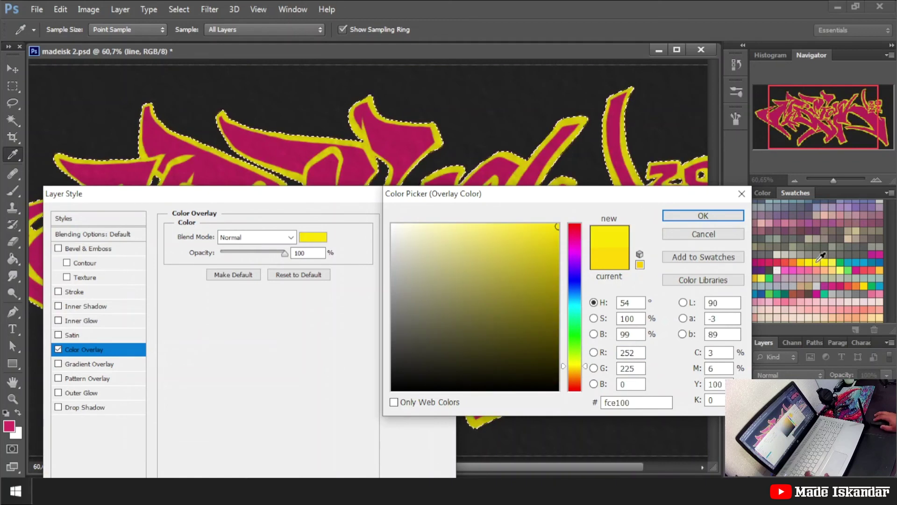
{"action": "left_click", "coordinate": [703, 215]}
{"action": "key", "text": "Return"}
Step: On a new layer, select the outer shape of the whole graffiti
{"action": "key", "text": "g"}
{"action": "left_click_drag", "start_coordinate": [833, 180], "coordinate": [830, 181]}
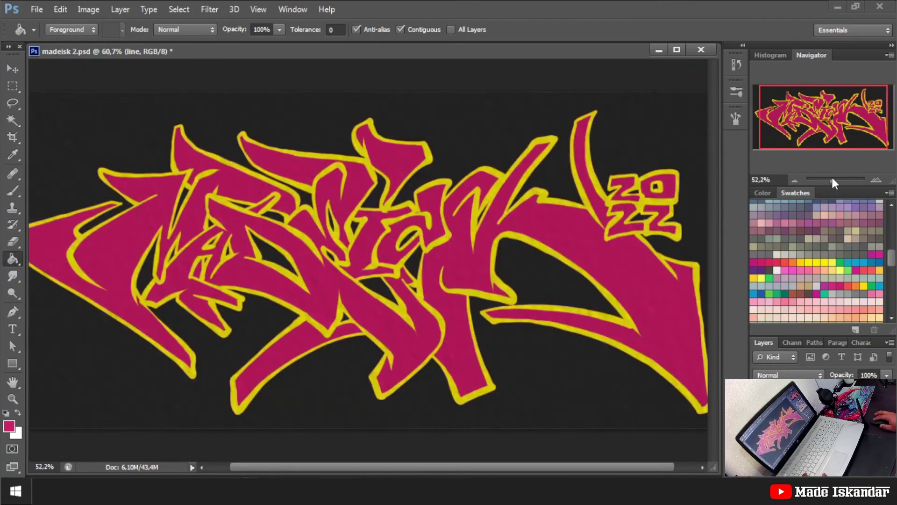
{"action": "left_click", "coordinate": [830, 182]}
{"action": "key", "text": "m"}
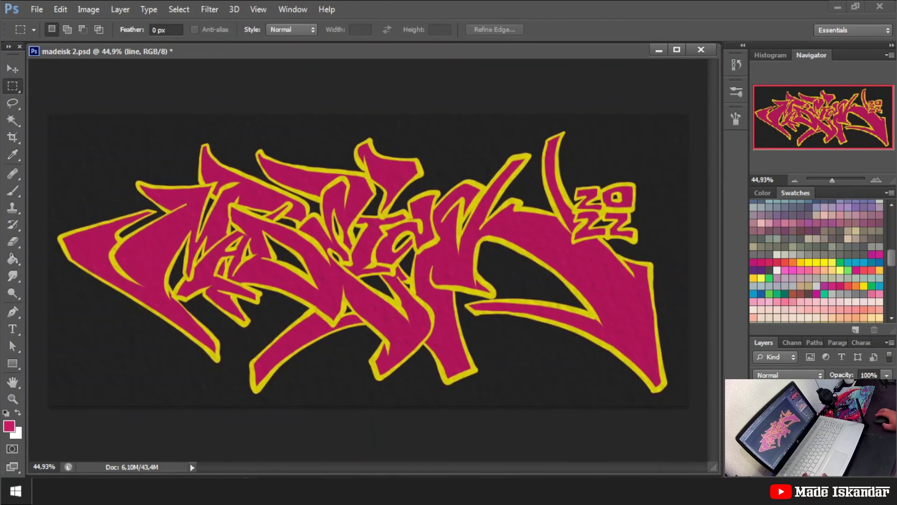
{"action": "left_click", "coordinate": [771, 411], "text": "ctrl"}
{"action": "left_click", "coordinate": [804, 430]}
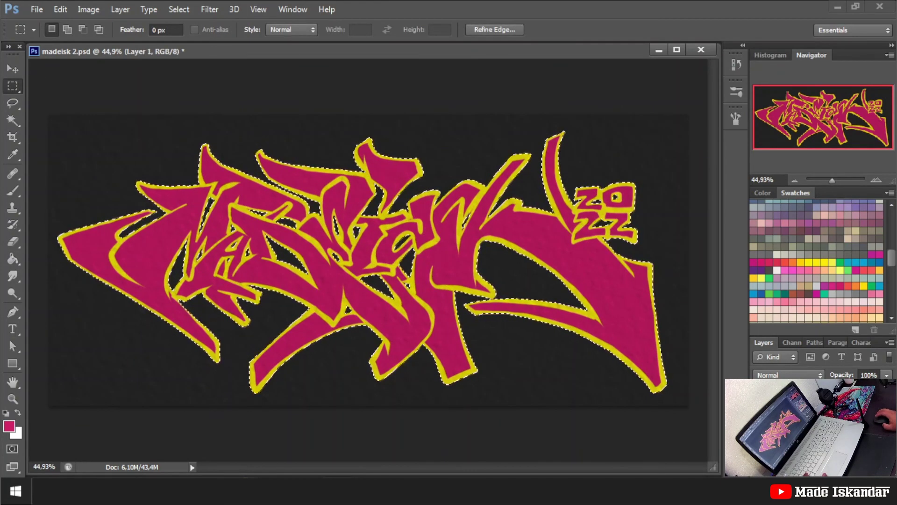
Step: Fill the selection green and move it slightly down as an offset drop shadow
{"action": "left_click", "coordinate": [851, 262]}
{"action": "key", "text": "g"}
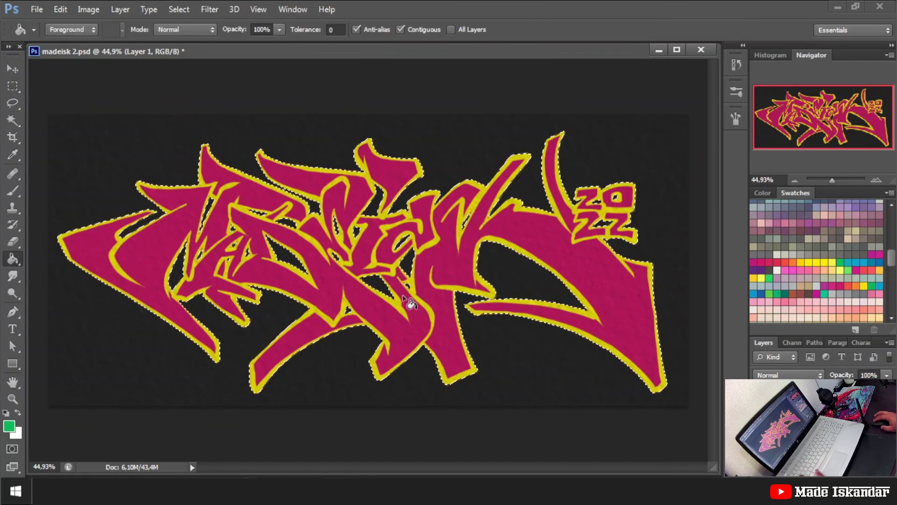
{"action": "left_click", "coordinate": [140, 234]}
{"action": "key", "text": "ctrl+d"}
{"action": "key", "text": "v"}
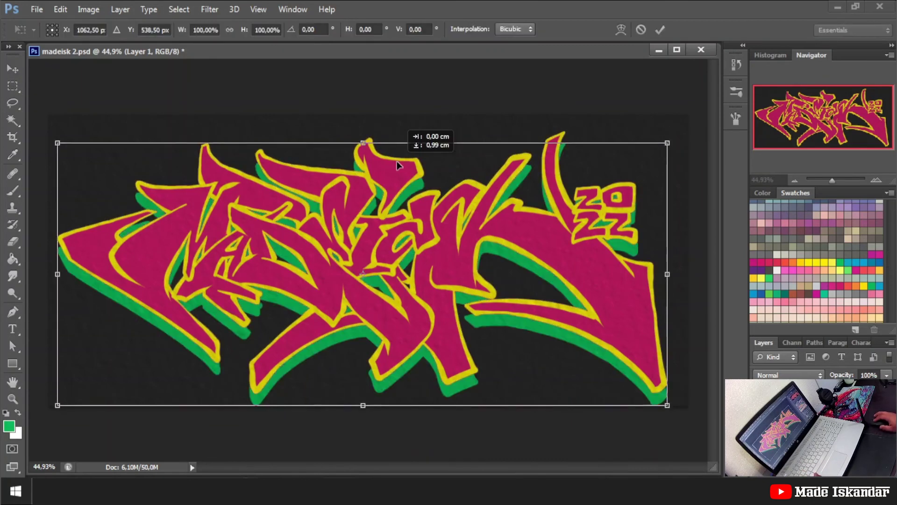
{"action": "left_click_drag", "start_coordinate": [402, 140], "coordinate": [401, 150]}
{"action": "key", "text": "Return"}
{"action": "left_click", "coordinate": [582, 133]}
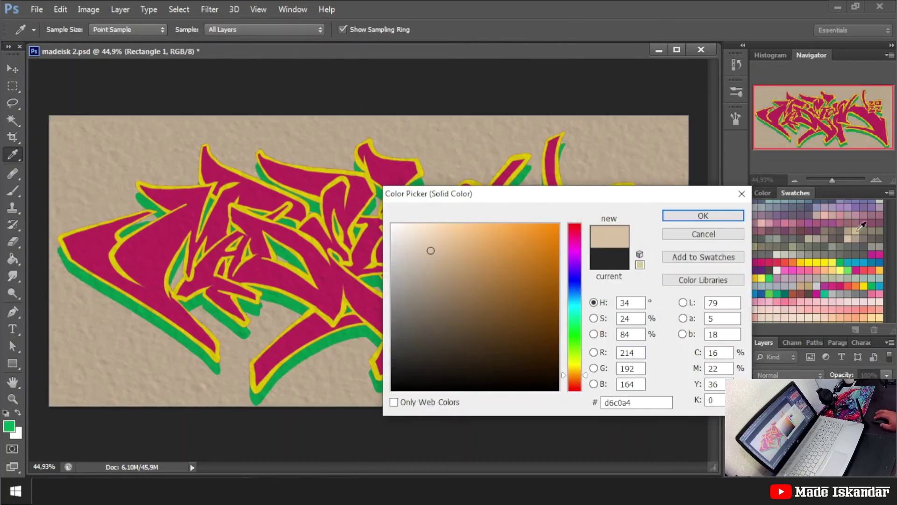
Step: Change the wall's solid colour fill from beige to pure white (ffffff)
{"action": "left_click", "coordinate": [417, 224]}
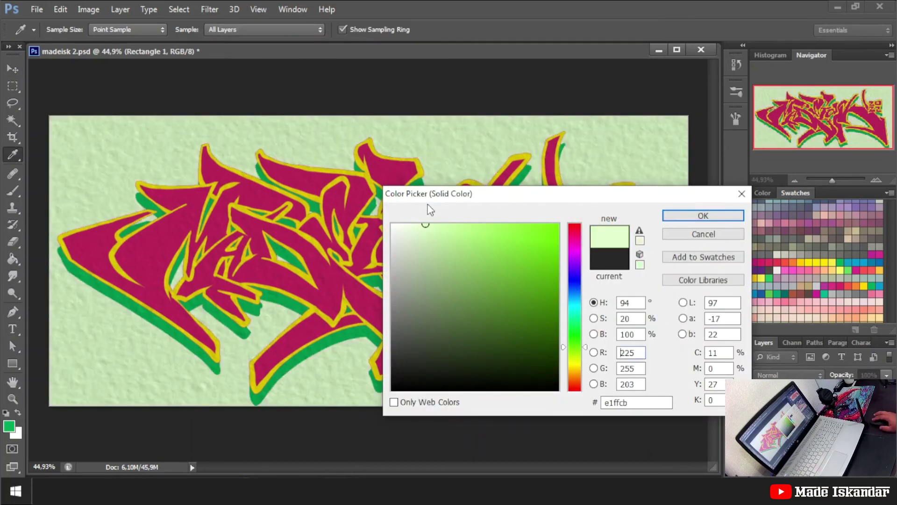
{"action": "left_click_drag", "start_coordinate": [430, 209], "coordinate": [391, 224]}
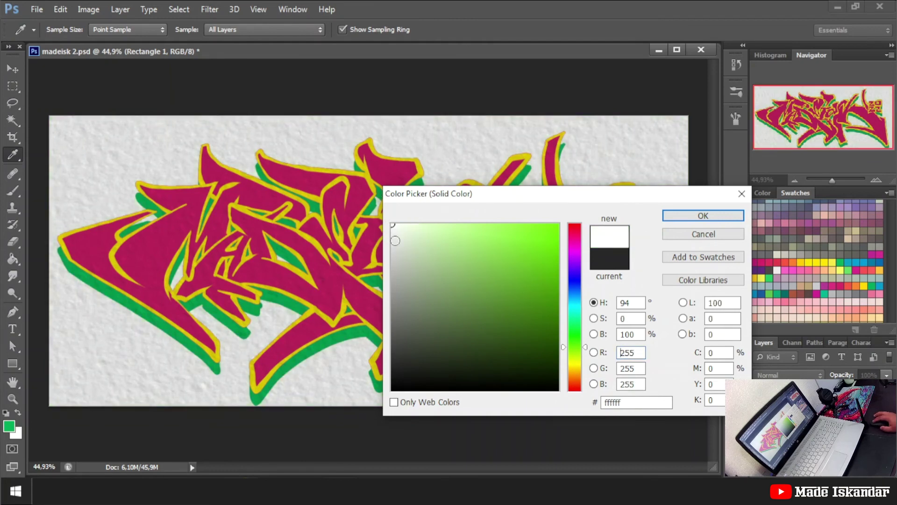
{"action": "left_click", "coordinate": [396, 240]}
{"action": "key", "text": "Return"}
{"action": "key", "text": "m"}
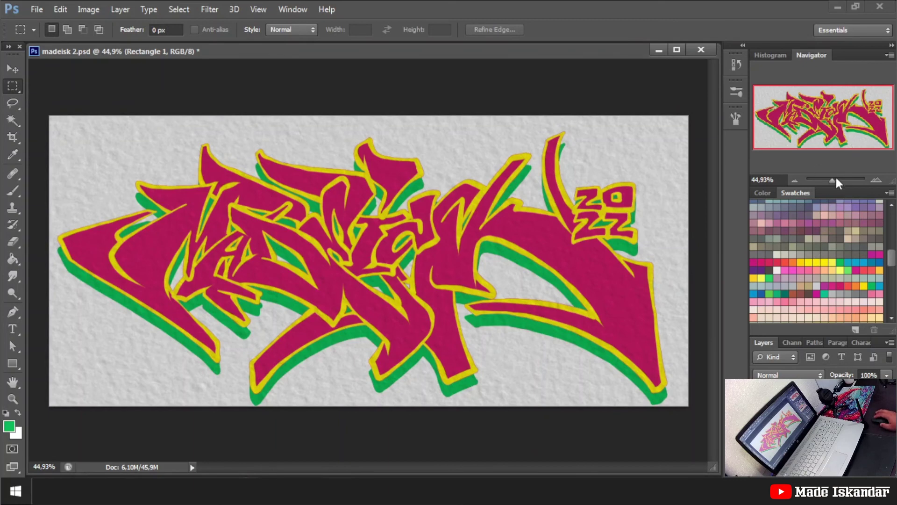
{"action": "key", "text": "ctrl+plus"}
{"action": "key", "text": "ctrl+minus"}
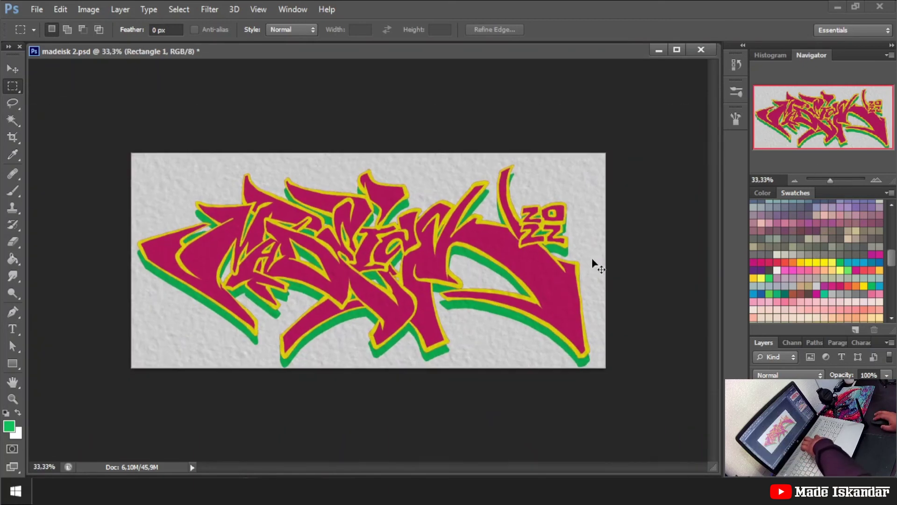
{"action": "left_click_drag", "start_coordinate": [831, 182], "coordinate": [832, 181]}
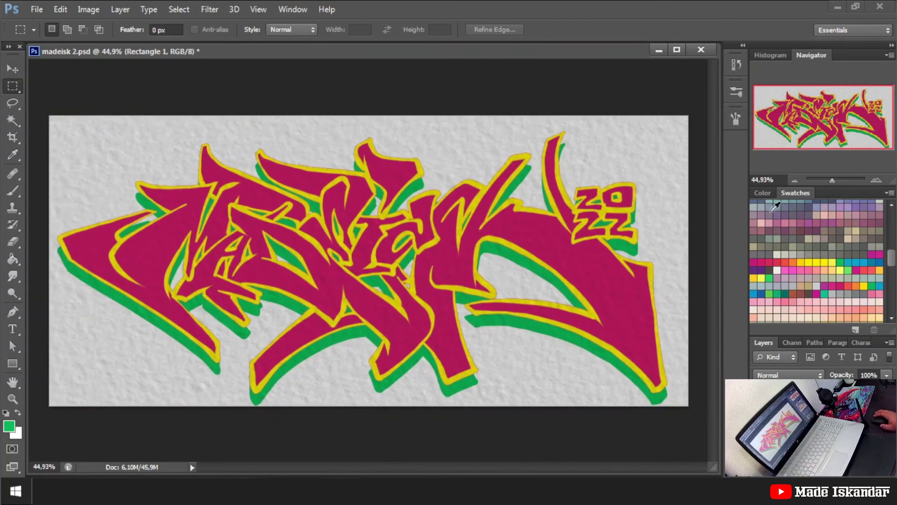